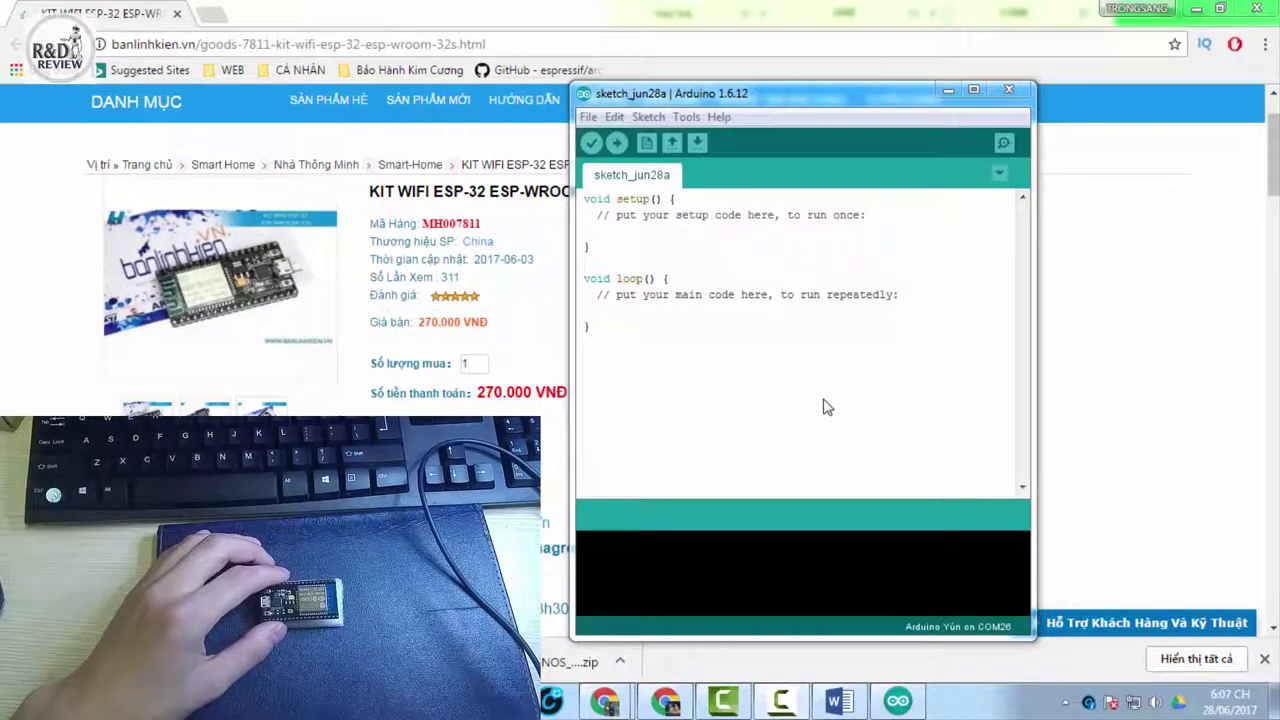
Move the Arduino window aside to uncover the ESP-32 product details on the web page.
{"action": "left_click_drag", "start_coordinate": [760, 93], "coordinate": [886, 91]}
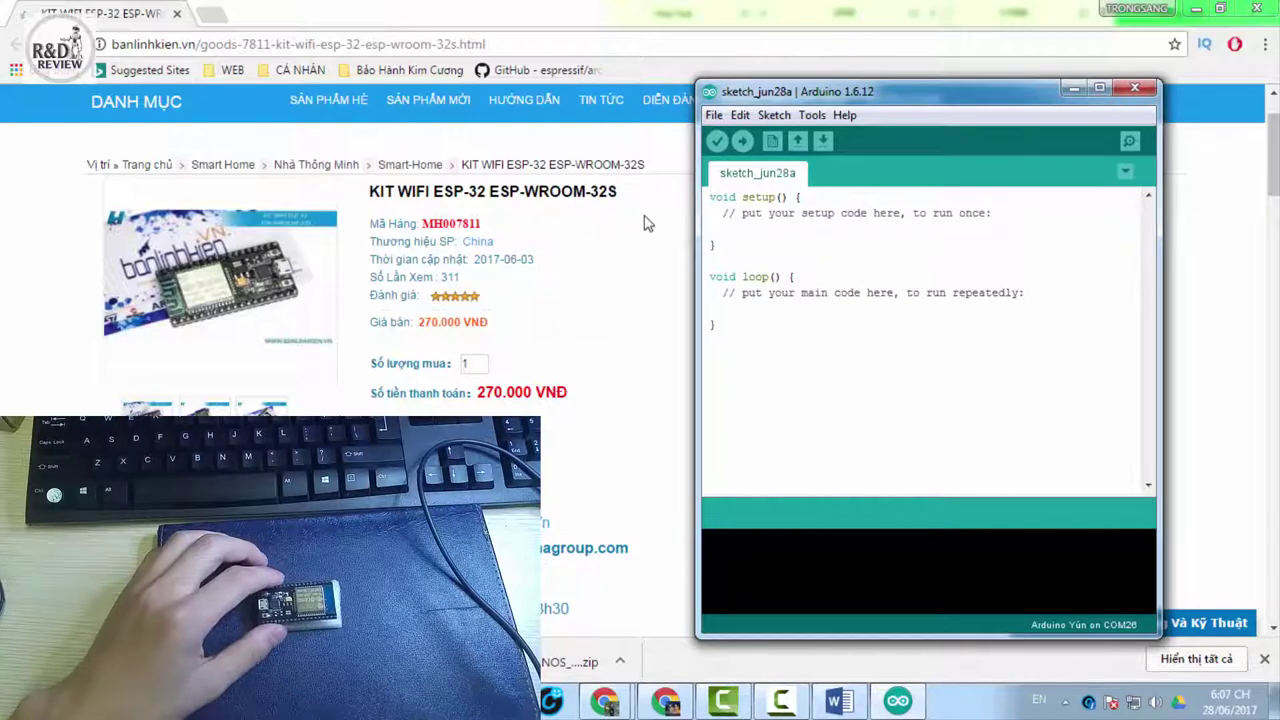
{"action": "left_click_drag", "start_coordinate": [845, 97], "coordinate": [830, 97]}
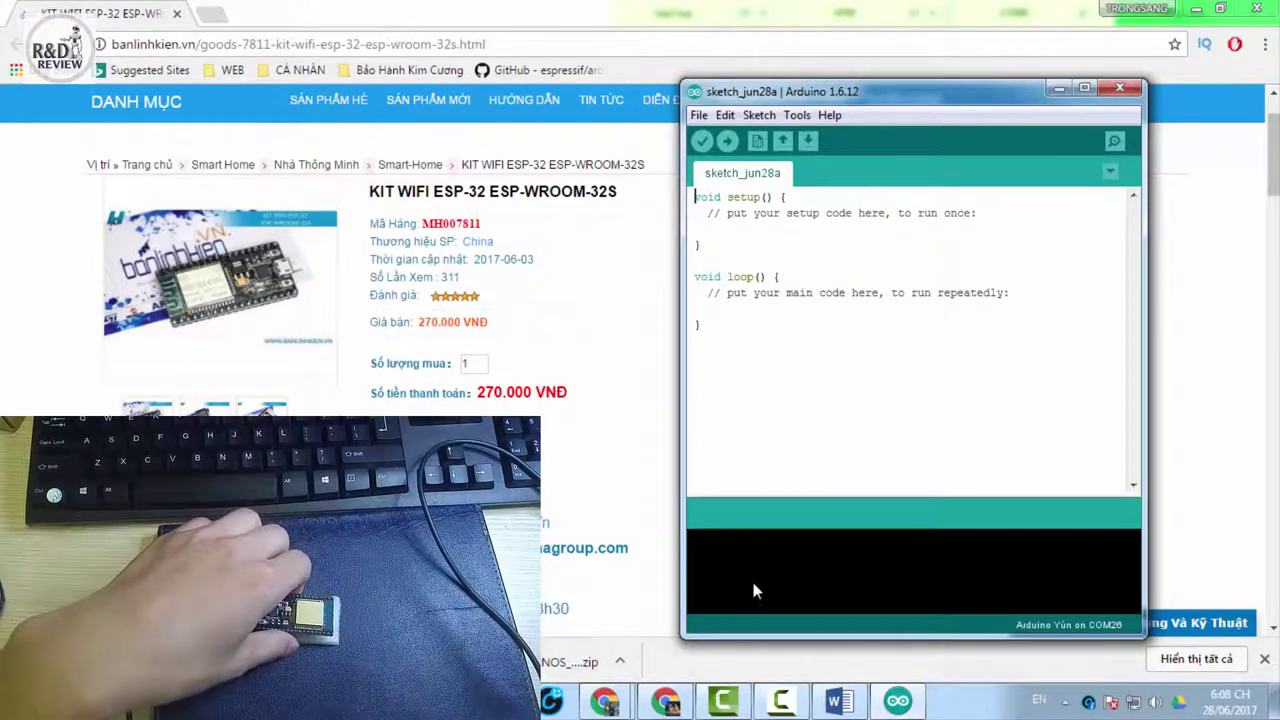
Switch to the Word document and read through the ESP-32 specification list, then minimize the document.
{"action": "left_click", "coordinate": [838, 700]}
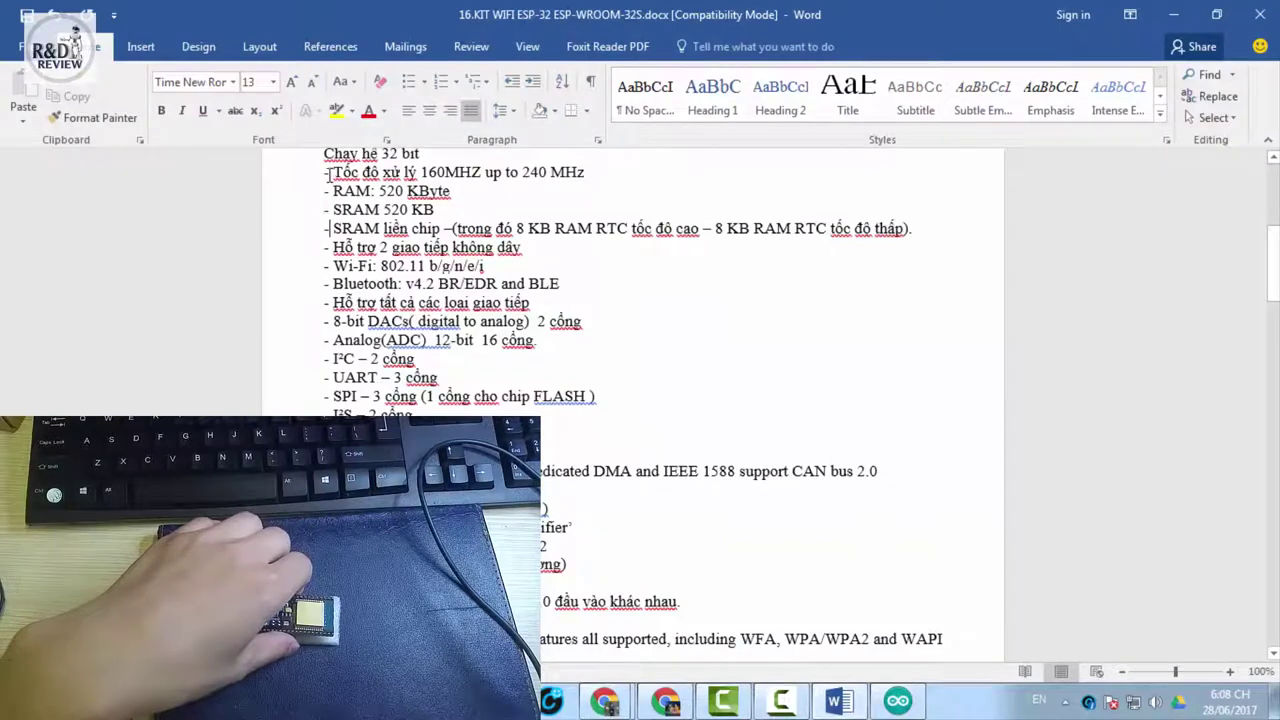
{"action": "left_click_drag", "start_coordinate": [327, 172], "coordinate": [682, 605]}
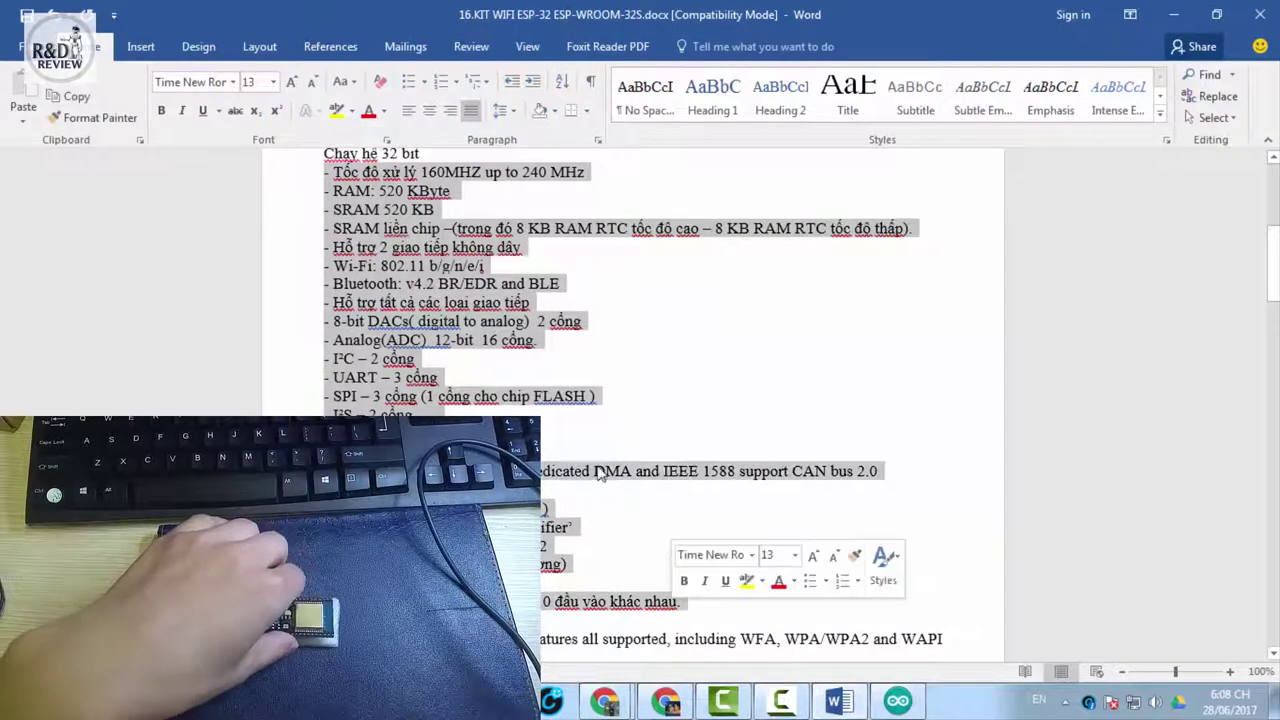
{"action": "left_click", "coordinate": [647, 401]}
{"action": "scroll", "coordinate": [467, 297], "scroll_direction": "down", "scroll_amount": 2}
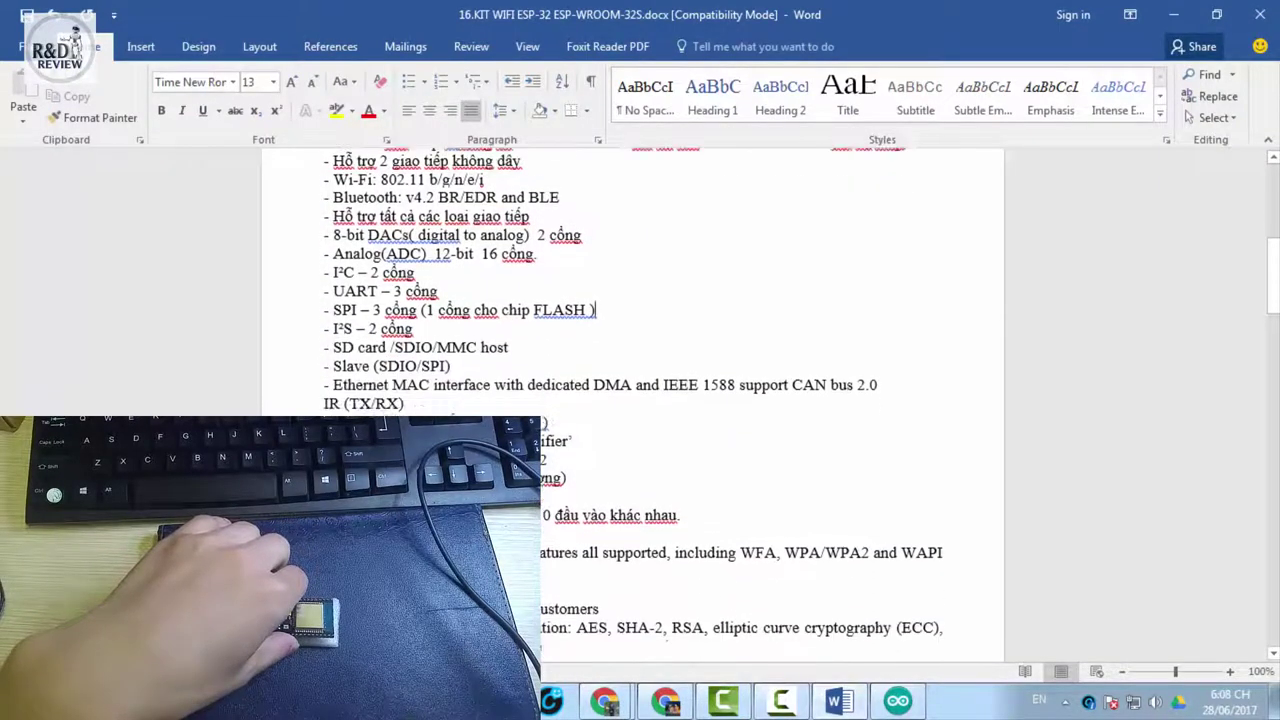
{"action": "scroll", "coordinate": [467, 297], "scroll_direction": "up", "scroll_amount": 3}
{"action": "scroll", "coordinate": [391, 408], "scroll_direction": "down", "scroll_amount": 5}
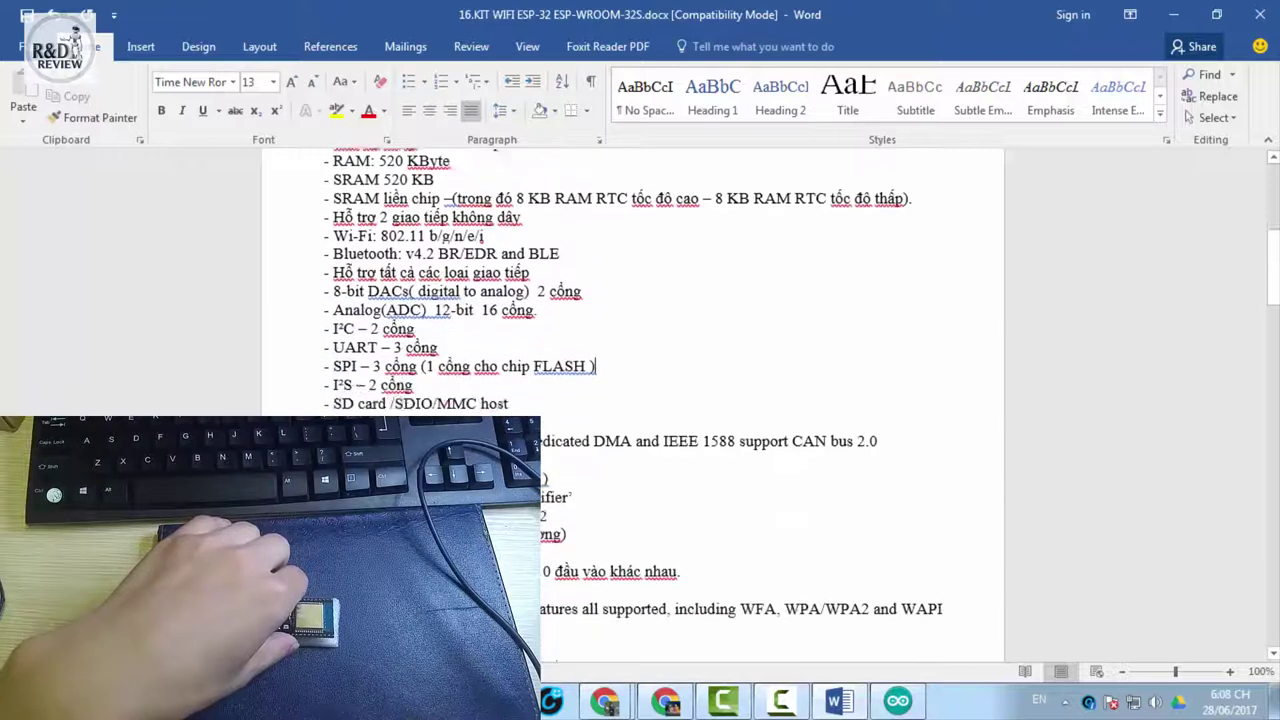
{"action": "scroll", "coordinate": [391, 408], "scroll_direction": "up", "scroll_amount": 1}
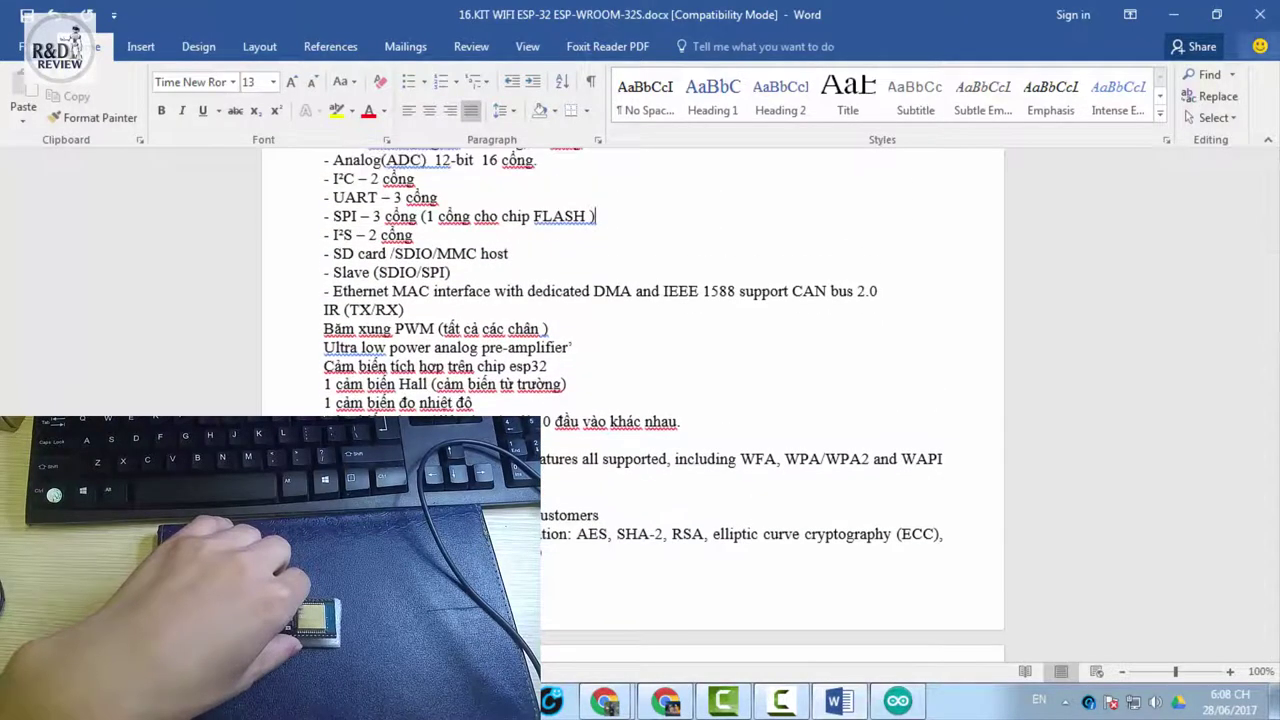
{"action": "left_click", "coordinate": [1172, 15]}
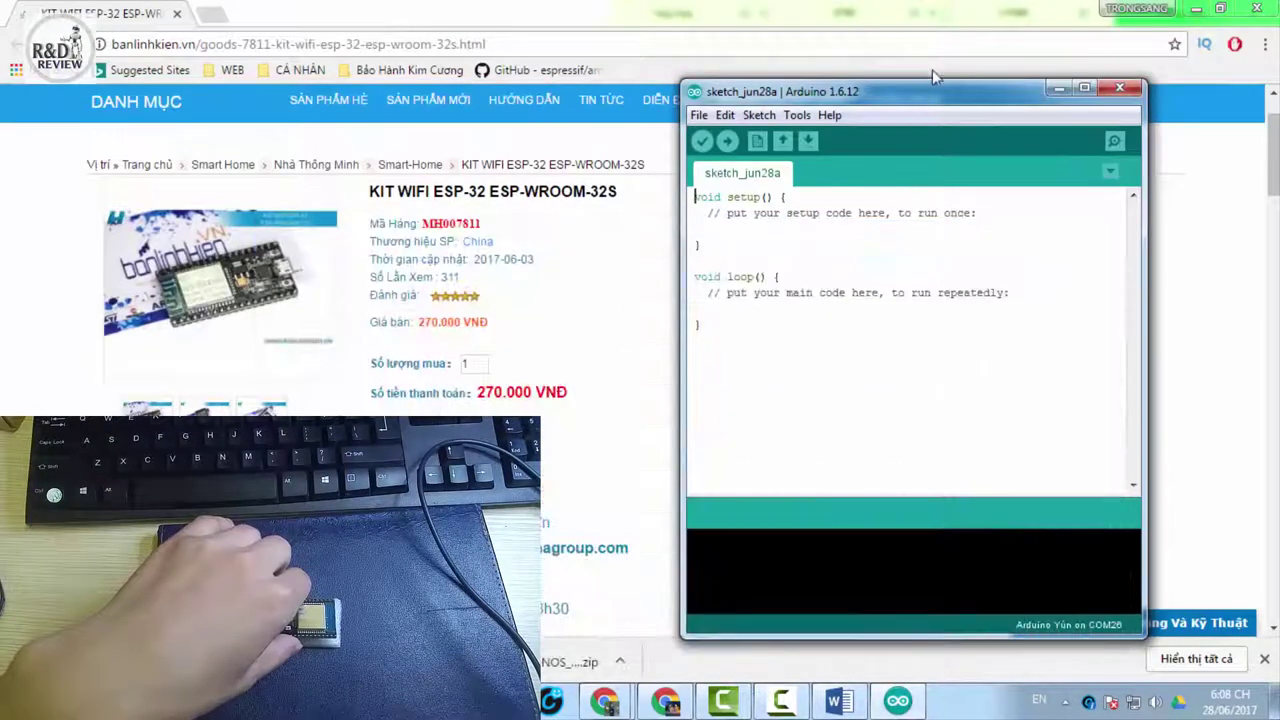
Look through the board types offered in the Arduino IDE, from the AVR boards to the Digispark boards, for ESP32 support.
{"action": "left_click", "coordinate": [797, 115]}
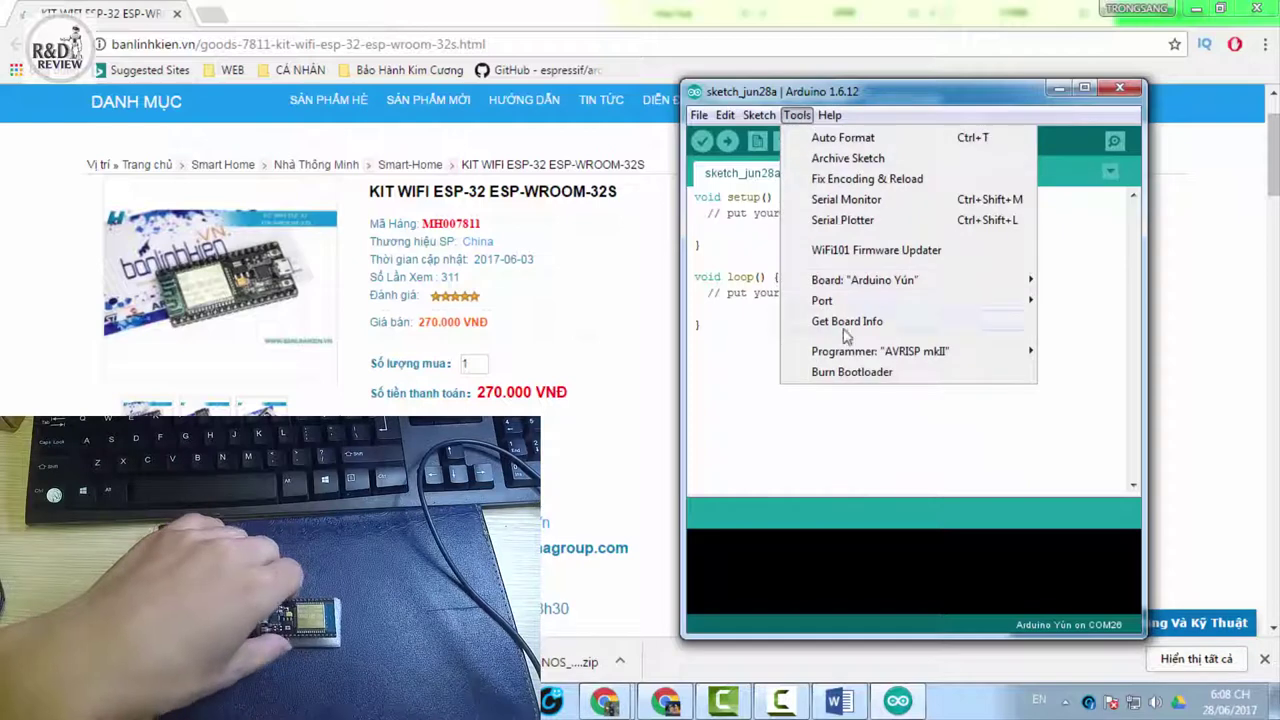
{"action": "mouse_move", "coordinate": [846, 340]}
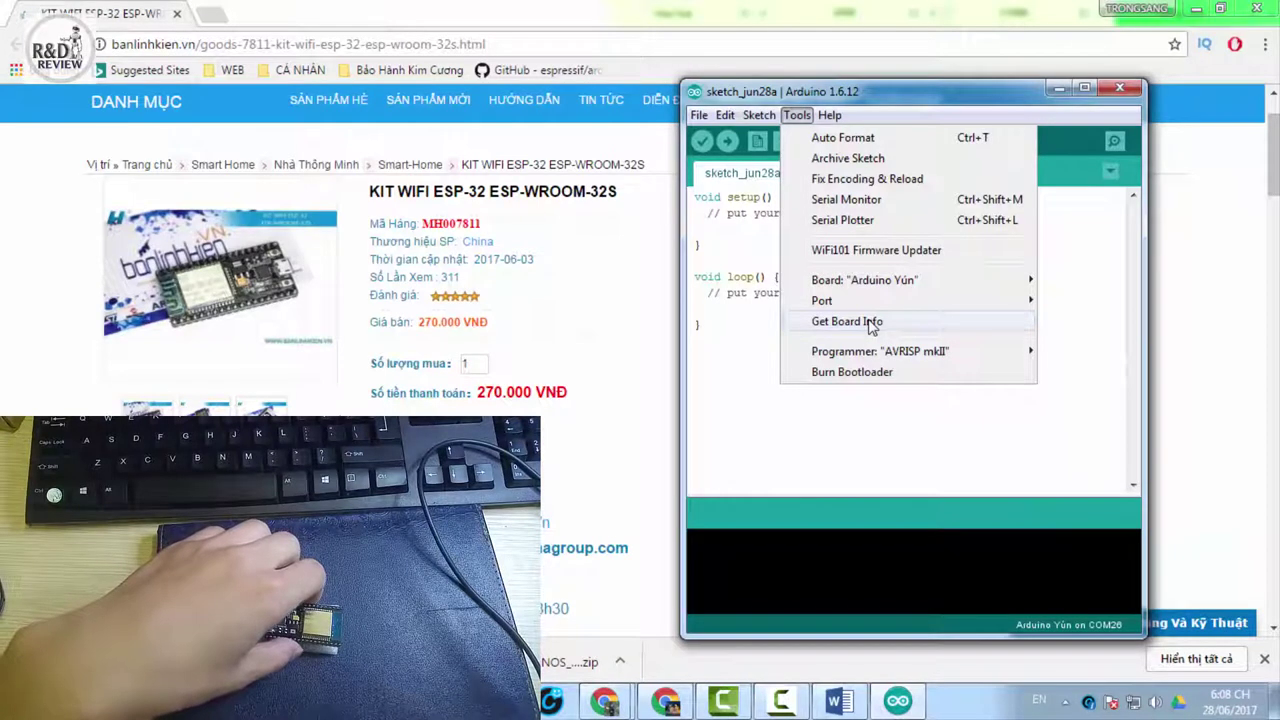
{"action": "left_click_drag", "start_coordinate": [900, 102], "coordinate": [936, 100]}
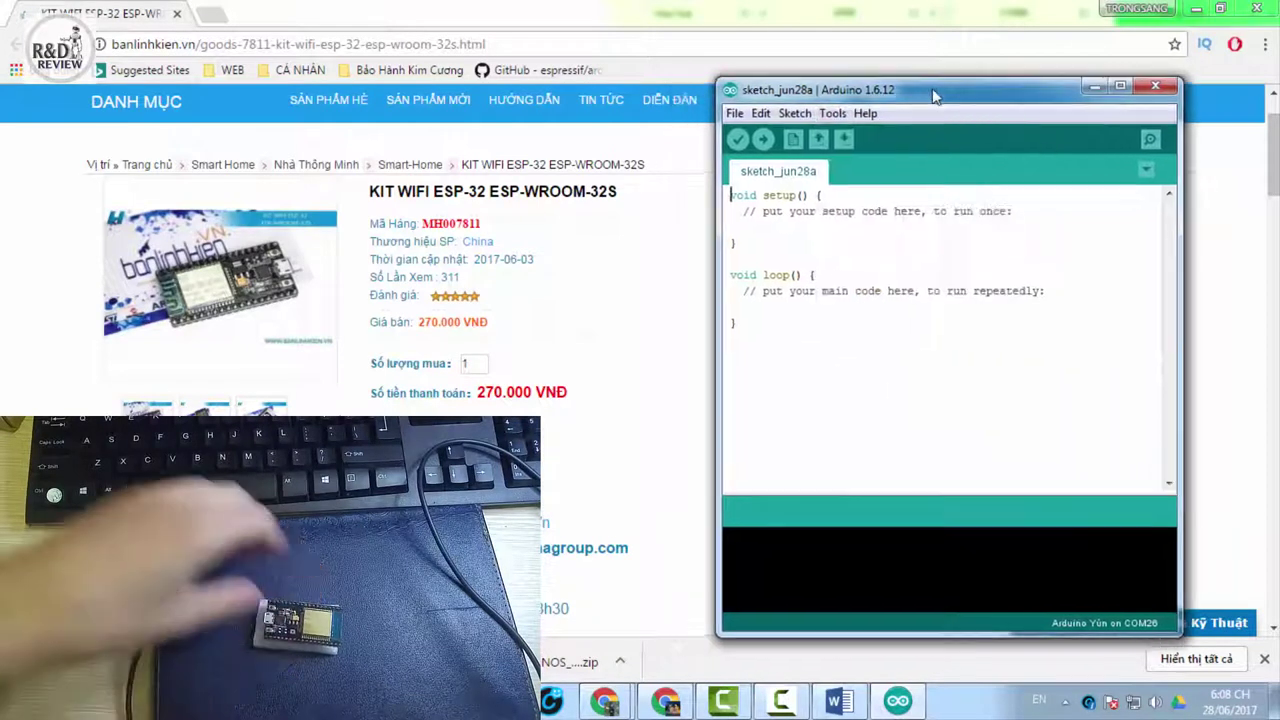
{"action": "left_click", "coordinate": [865, 113]}
{"action": "mouse_move", "coordinate": [833, 118]}
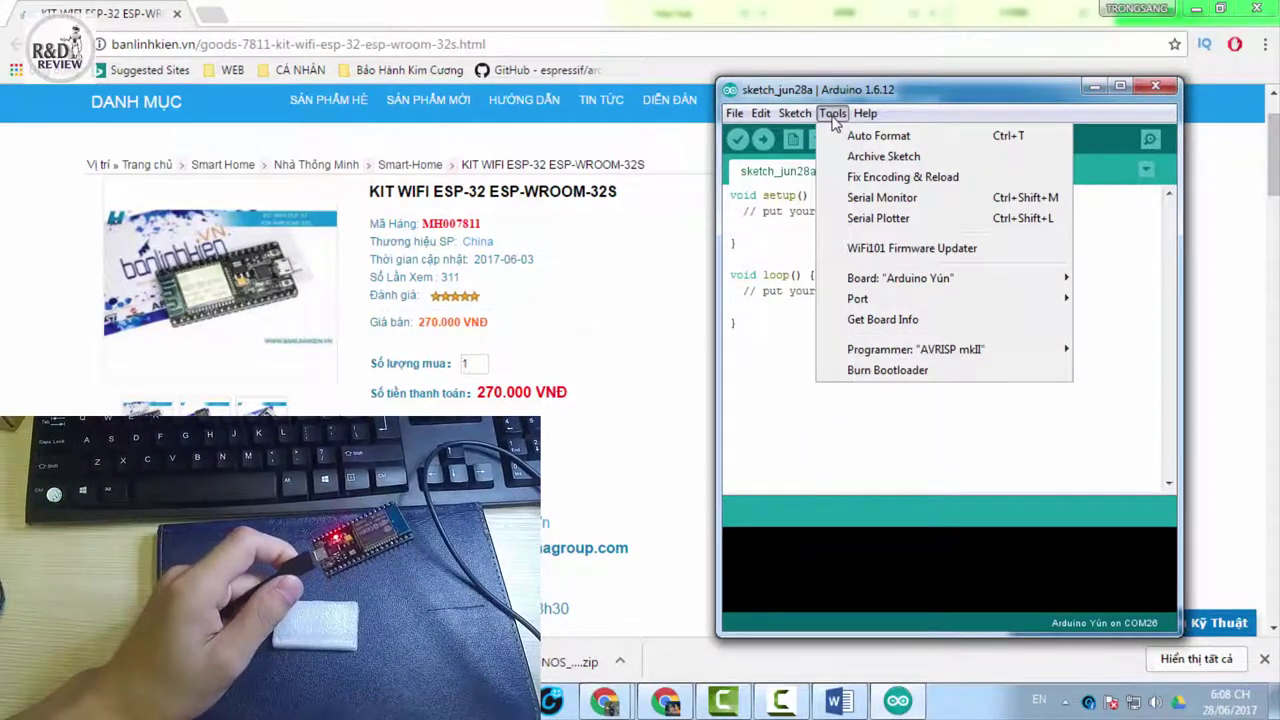
{"action": "left_click", "coordinate": [844, 117]}
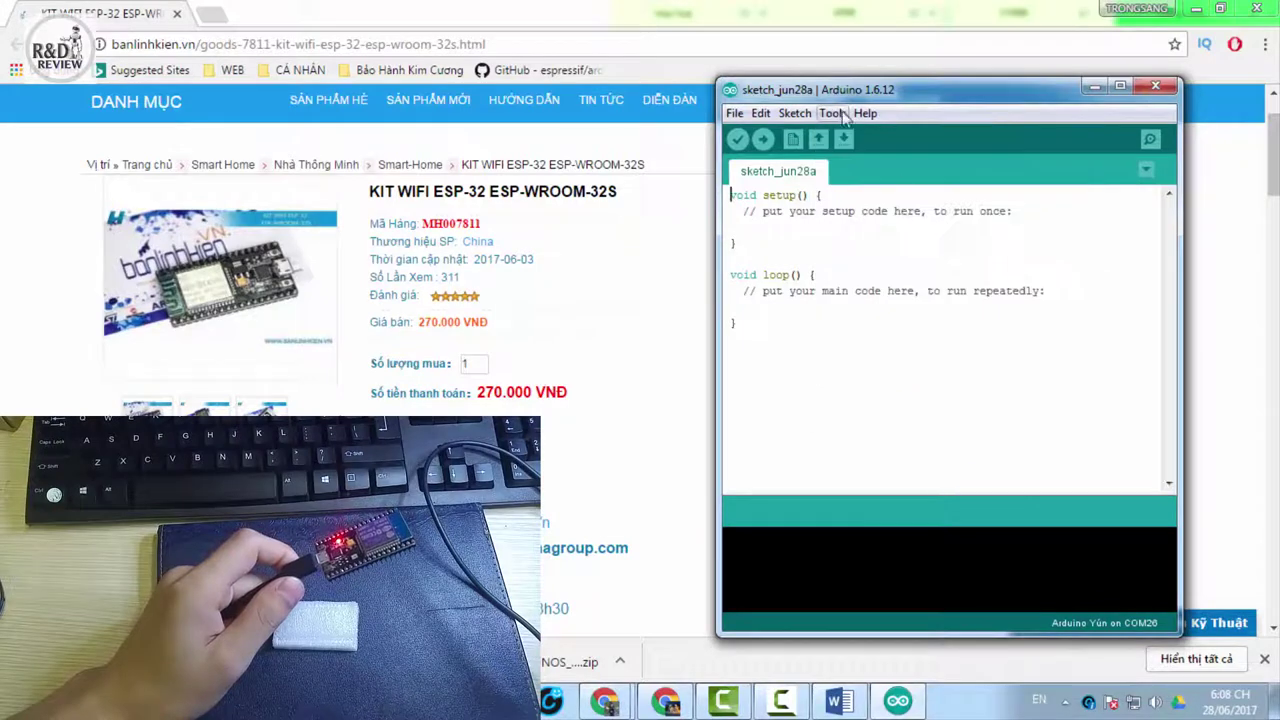
{"action": "left_click", "coordinate": [843, 117]}
{"action": "mouse_move", "coordinate": [1060, 280]}
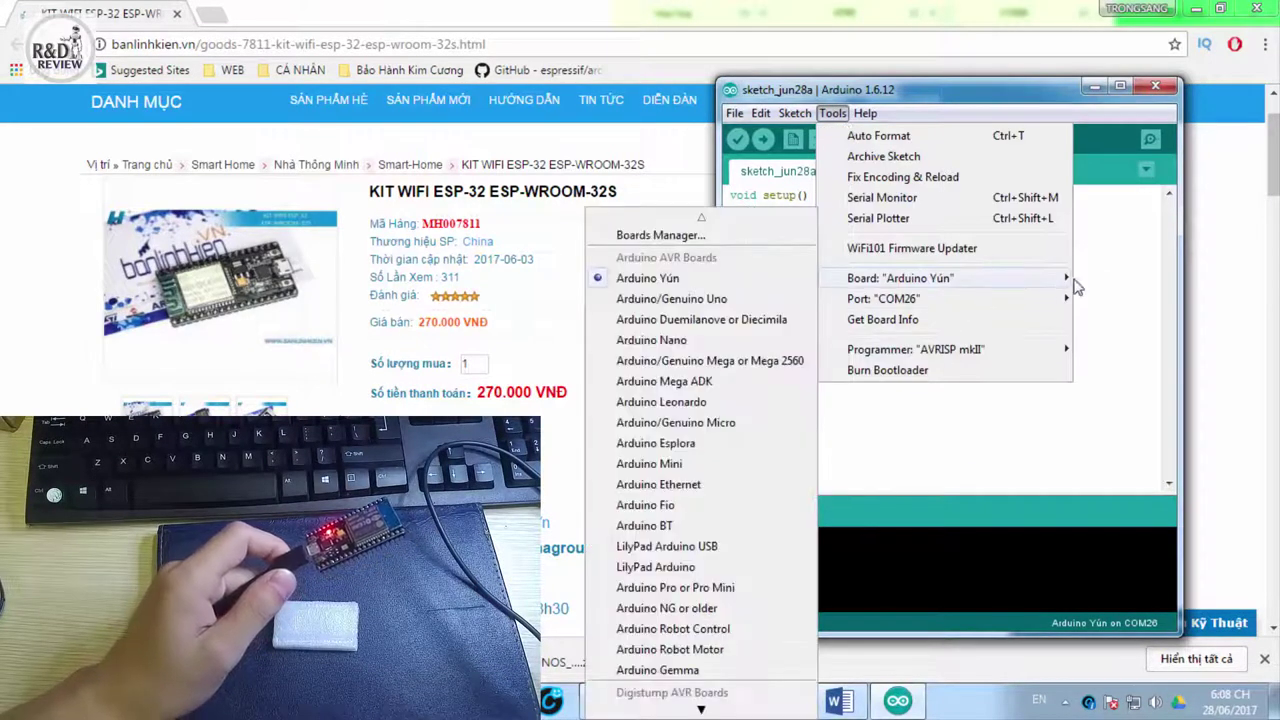
{"action": "scroll", "coordinate": [680, 500], "scroll_direction": "down", "scroll_amount": 5}
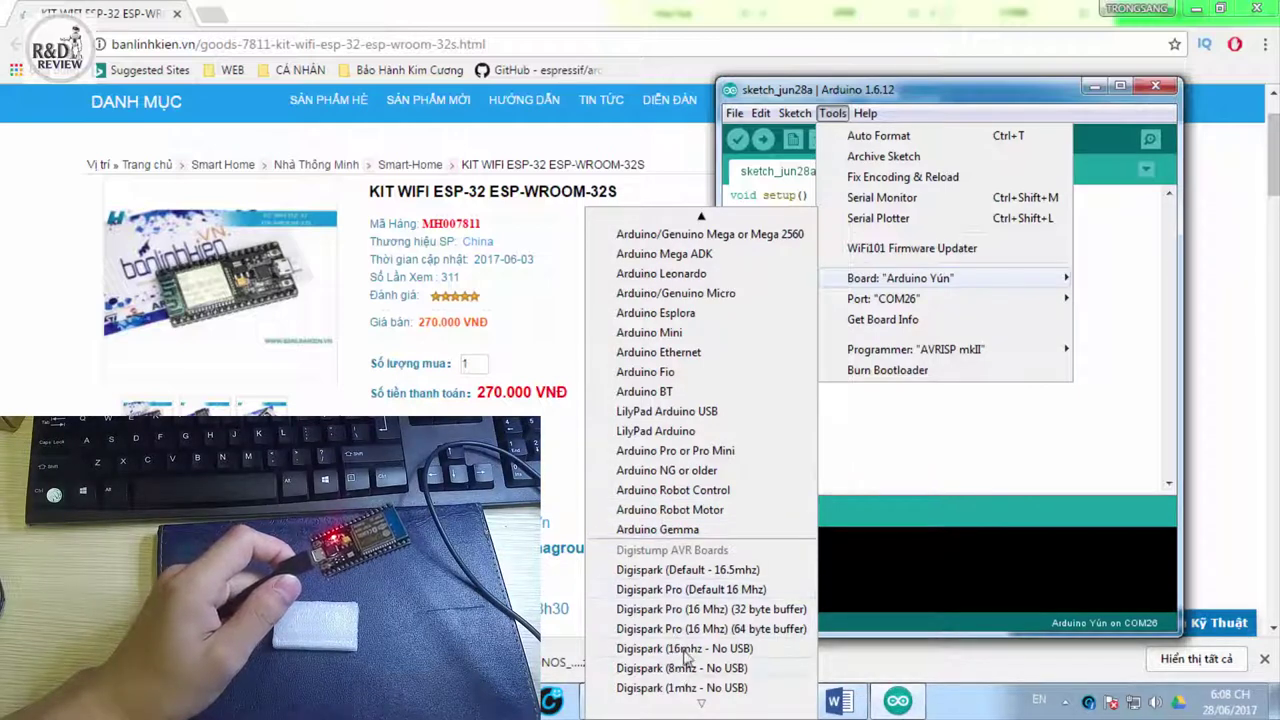
{"action": "scroll", "coordinate": [710, 450], "scroll_direction": "up", "scroll_amount": 4}
{"action": "scroll", "coordinate": [680, 580], "scroll_direction": "down", "scroll_amount": 4}
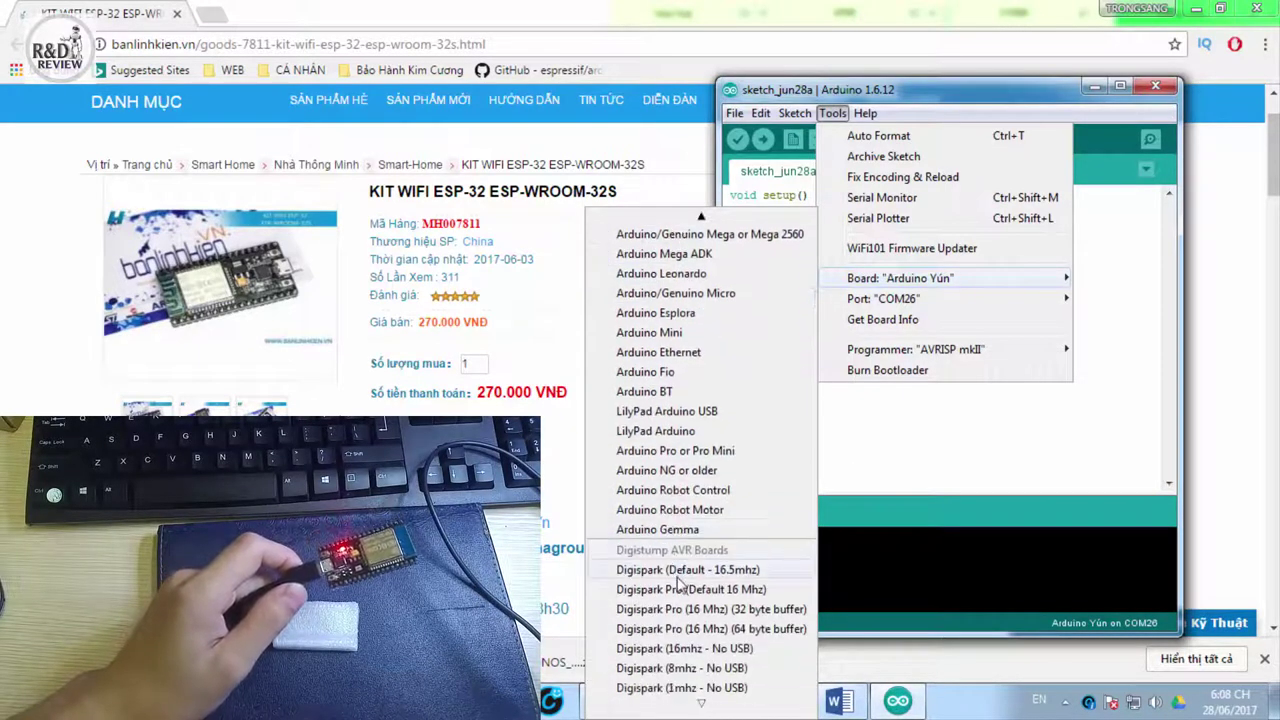
{"action": "left_click", "coordinate": [978, 461]}
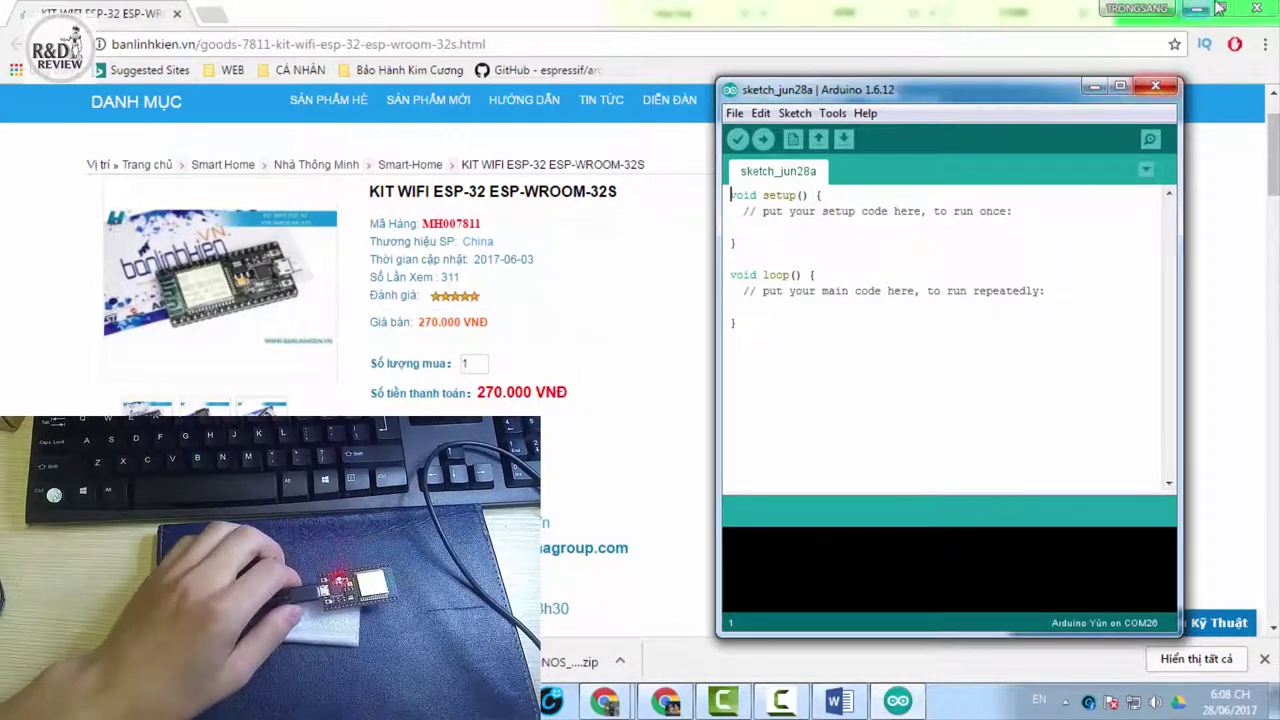
Close the Arduino IDE and minimize the browser to open the SetUp esp32 folder on the desktop.
{"action": "left_click", "coordinate": [1157, 89]}
{"action": "left_click", "coordinate": [1200, 10]}
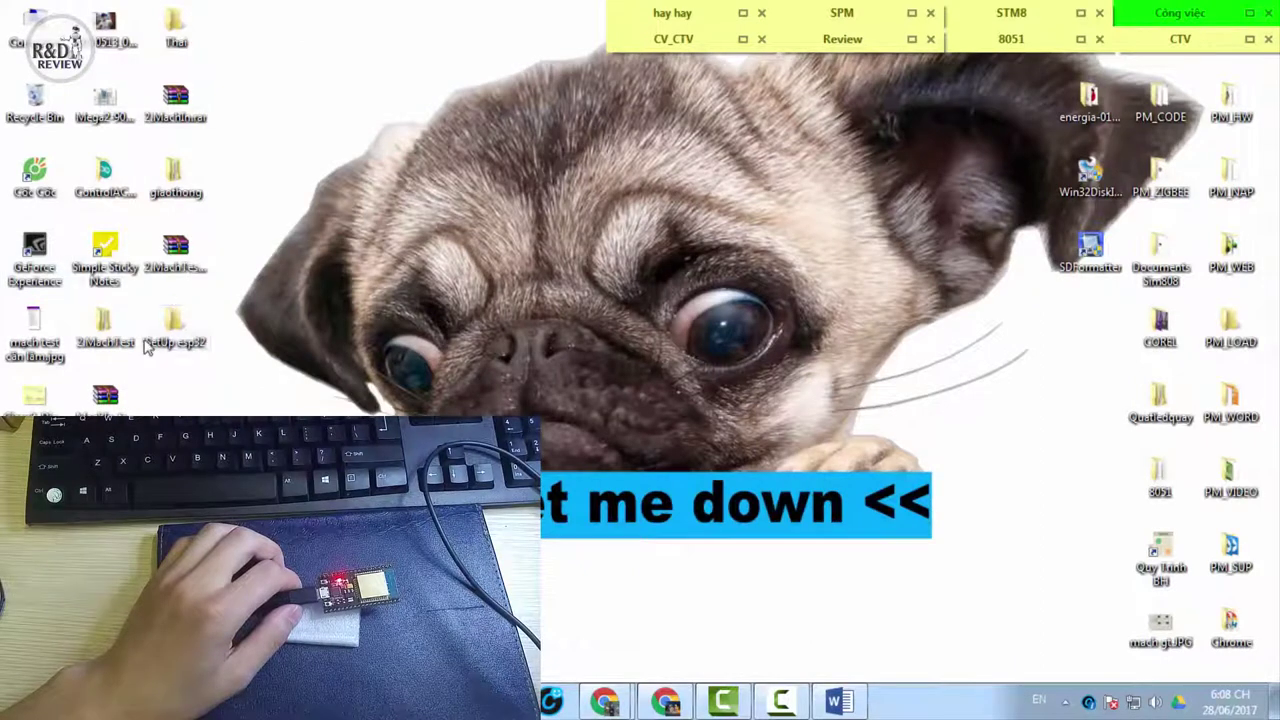
{"action": "double_click", "coordinate": [178, 330]}
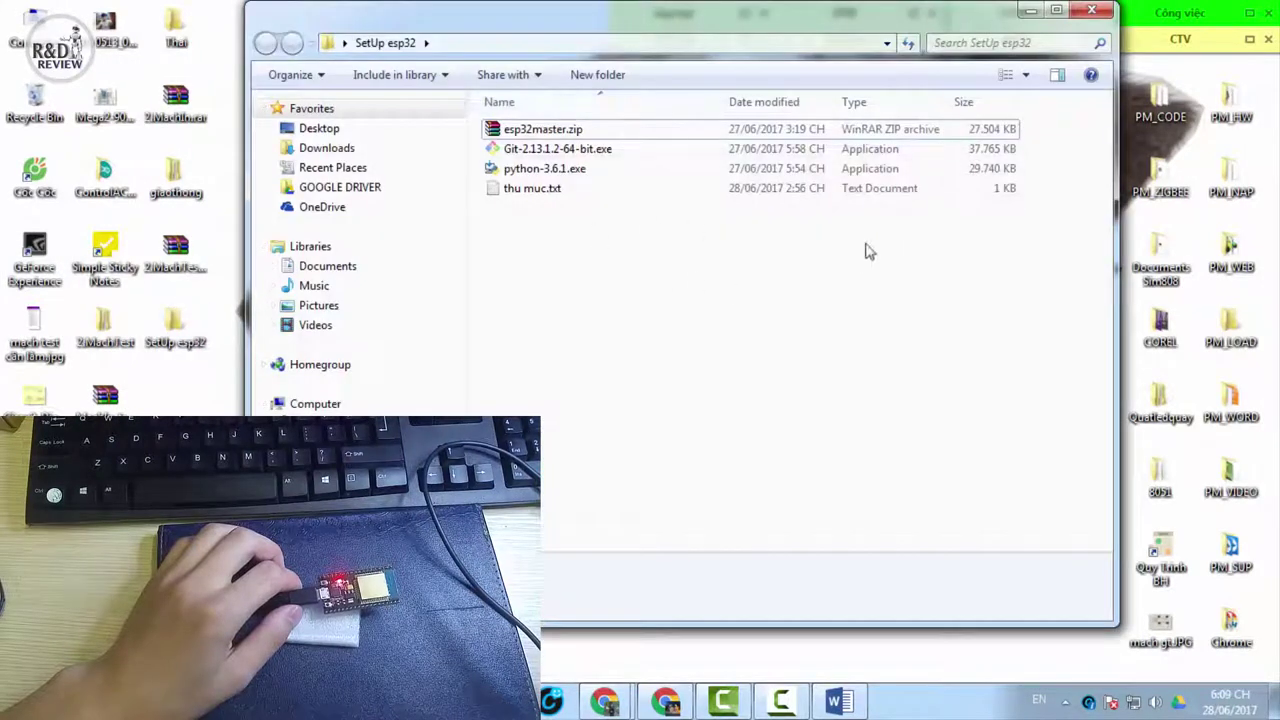
Review the setup files esp32master.zip, Git-2.13.1.2-64-bit.exe and python-3.6.1.exe in the SetUp esp32 folder.
{"action": "left_click", "coordinate": [590, 133]}
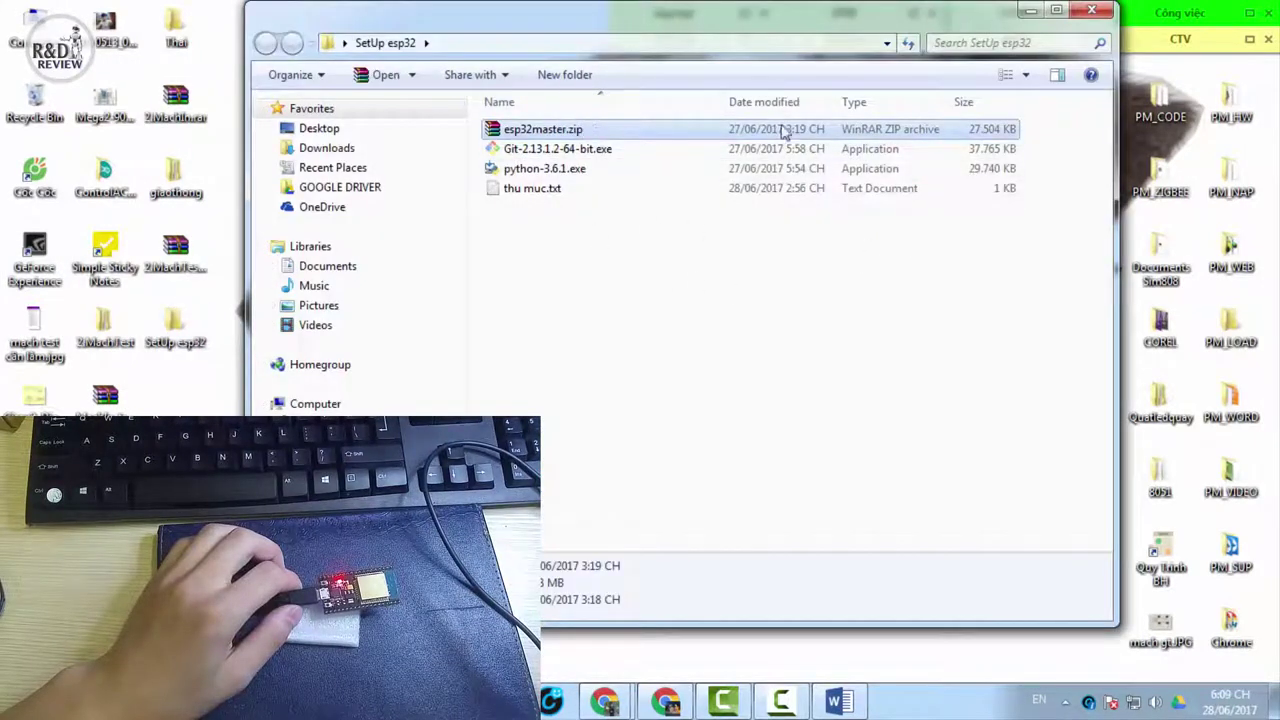
{"action": "left_click", "coordinate": [606, 154]}
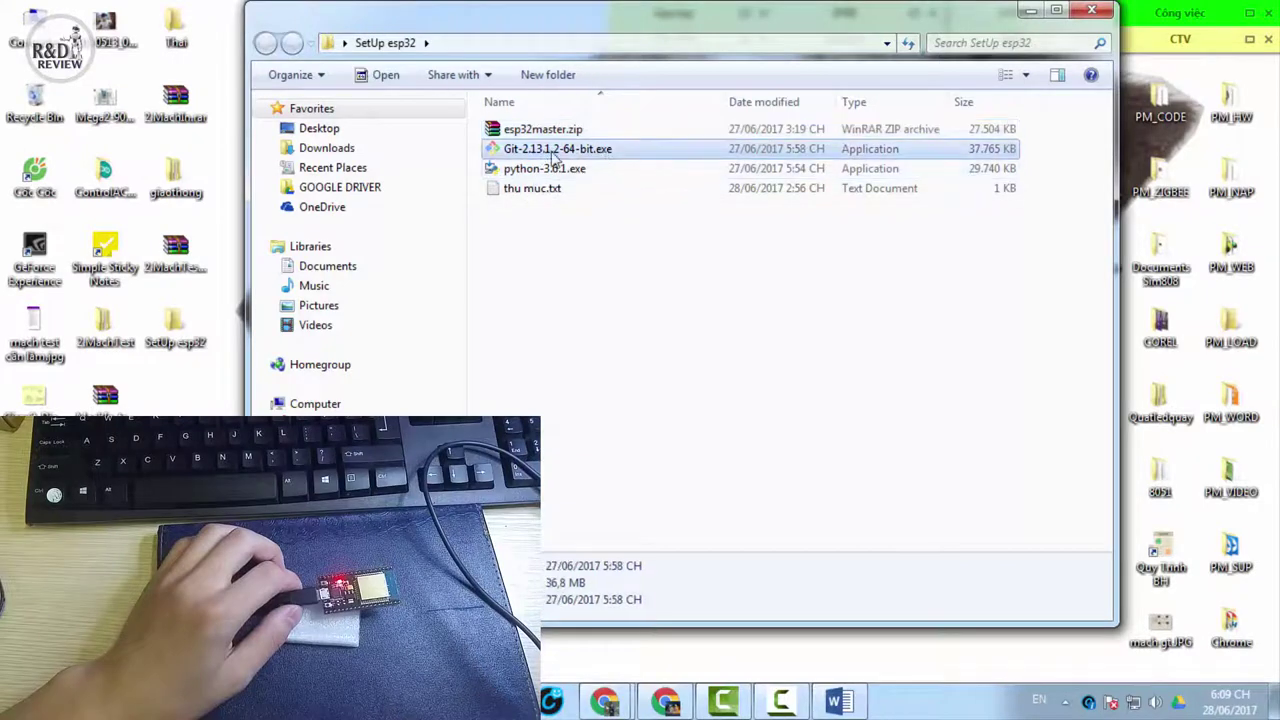
{"action": "left_click", "coordinate": [605, 172]}
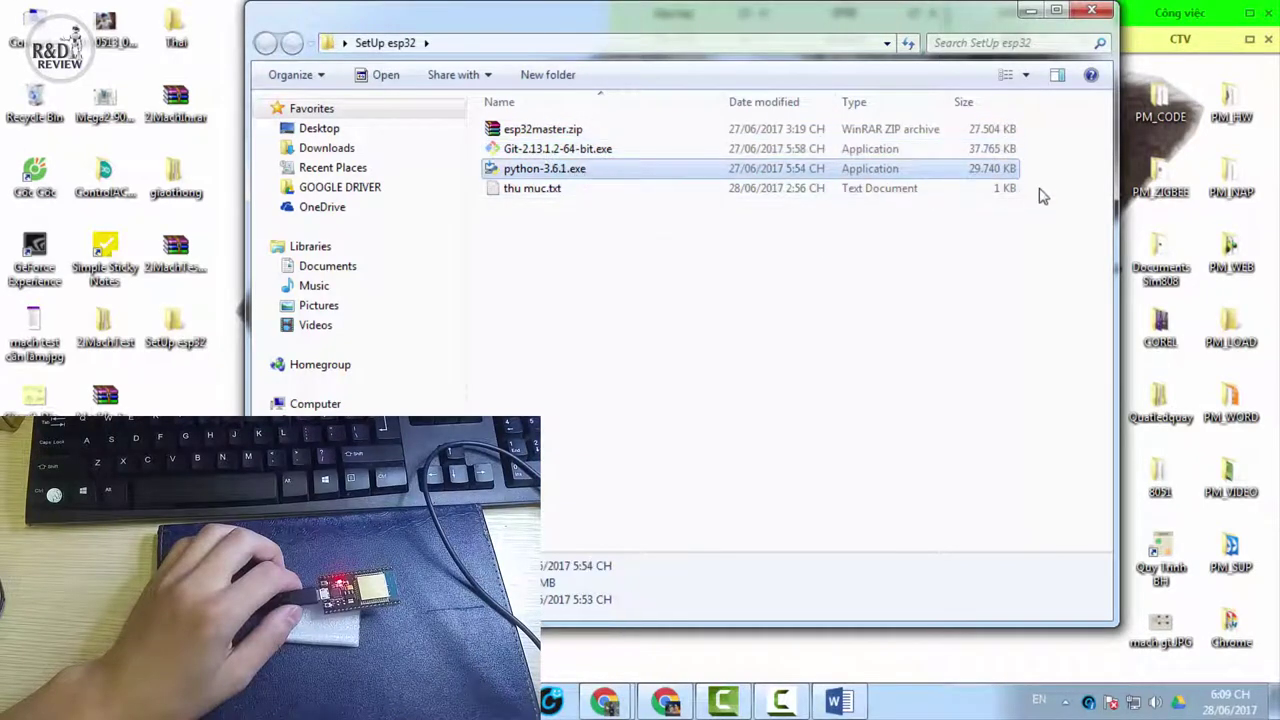
{"action": "left_click", "coordinate": [480, 149], "text": "ctrl"}
{"action": "left_click", "coordinate": [592, 238]}
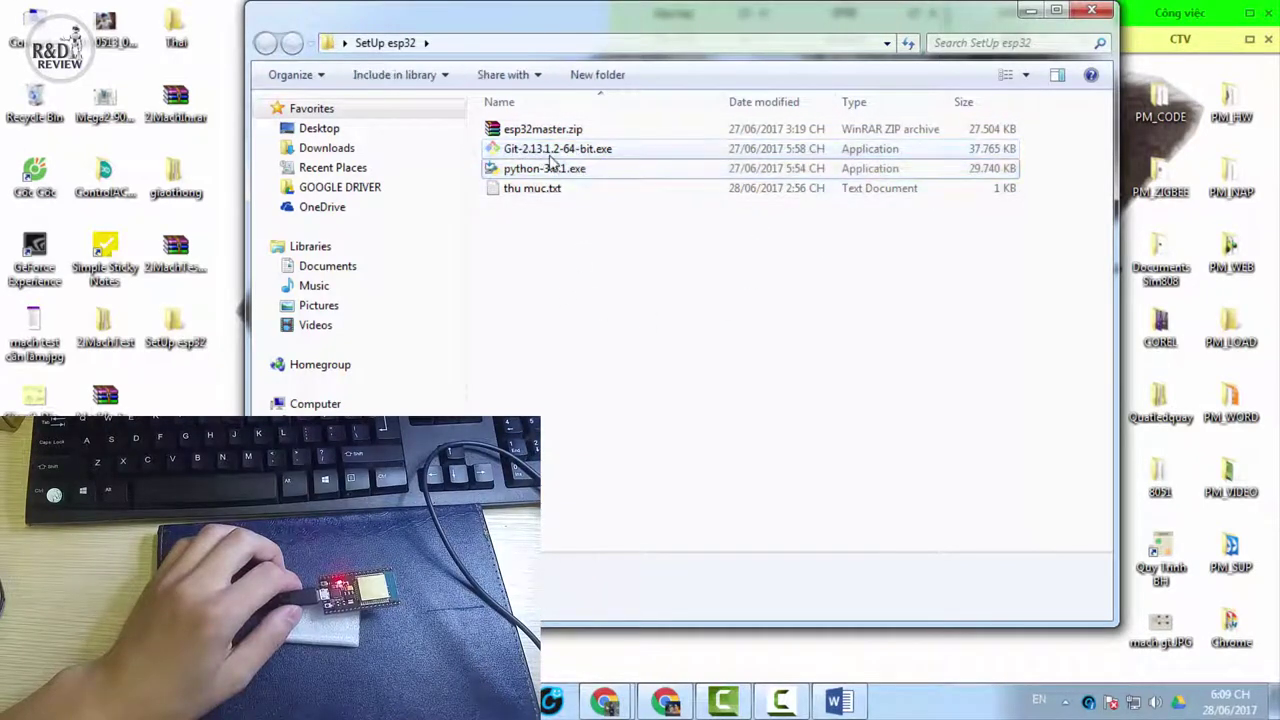
{"action": "left_click", "coordinate": [592, 150]}
{"action": "left_click", "coordinate": [594, 172]}
Open thu muc.txt to read the required folder path, then close it.
{"action": "left_click", "coordinate": [568, 194]}
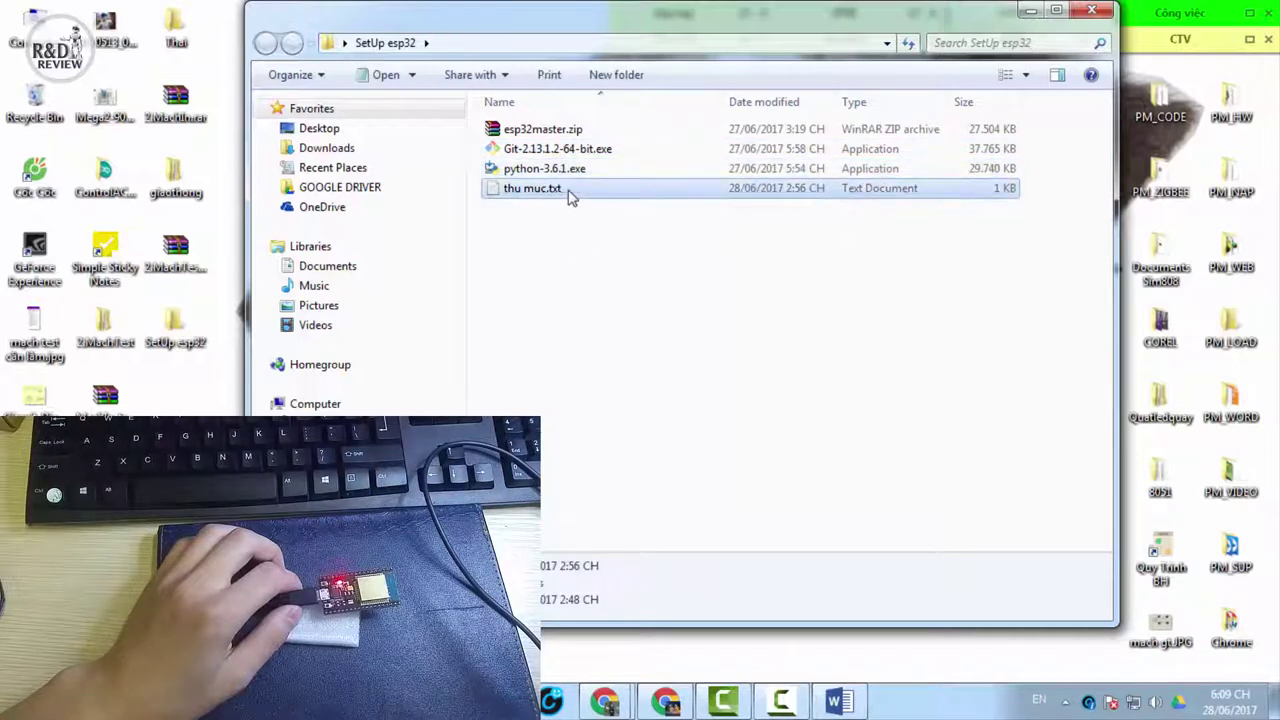
{"action": "double_click", "coordinate": [722, 196]}
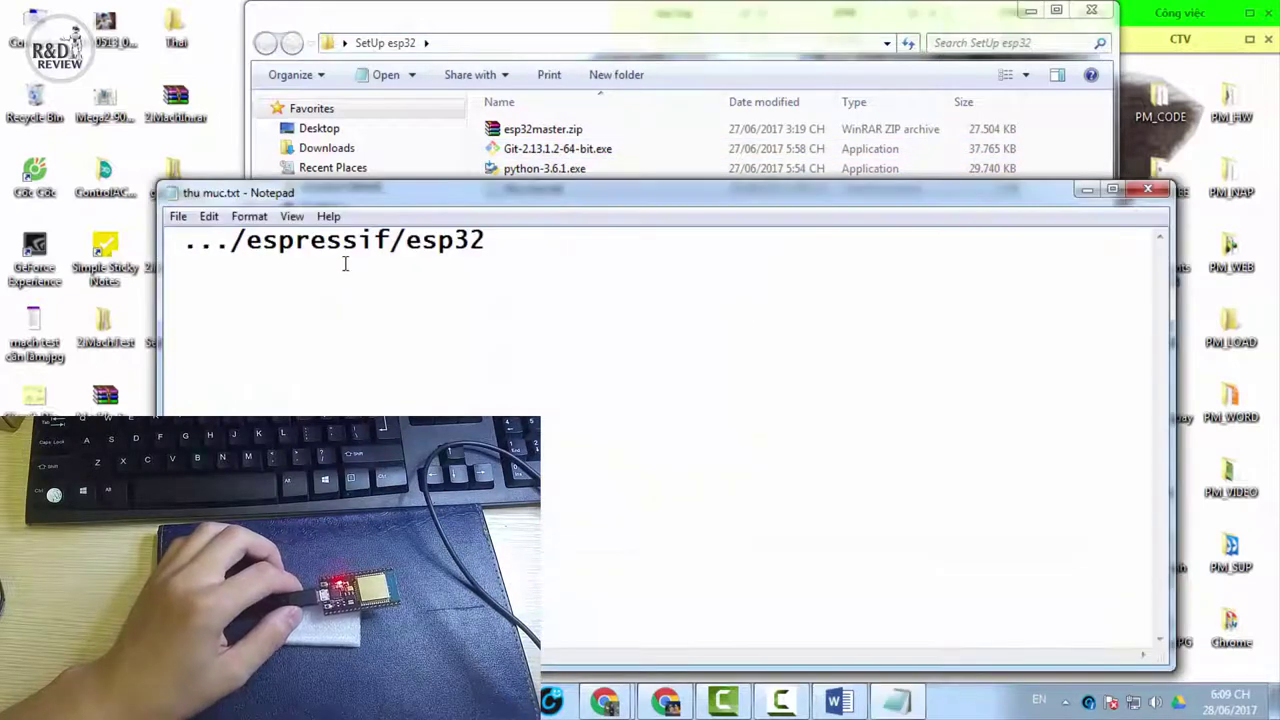
{"action": "left_click", "coordinate": [571, 286]}
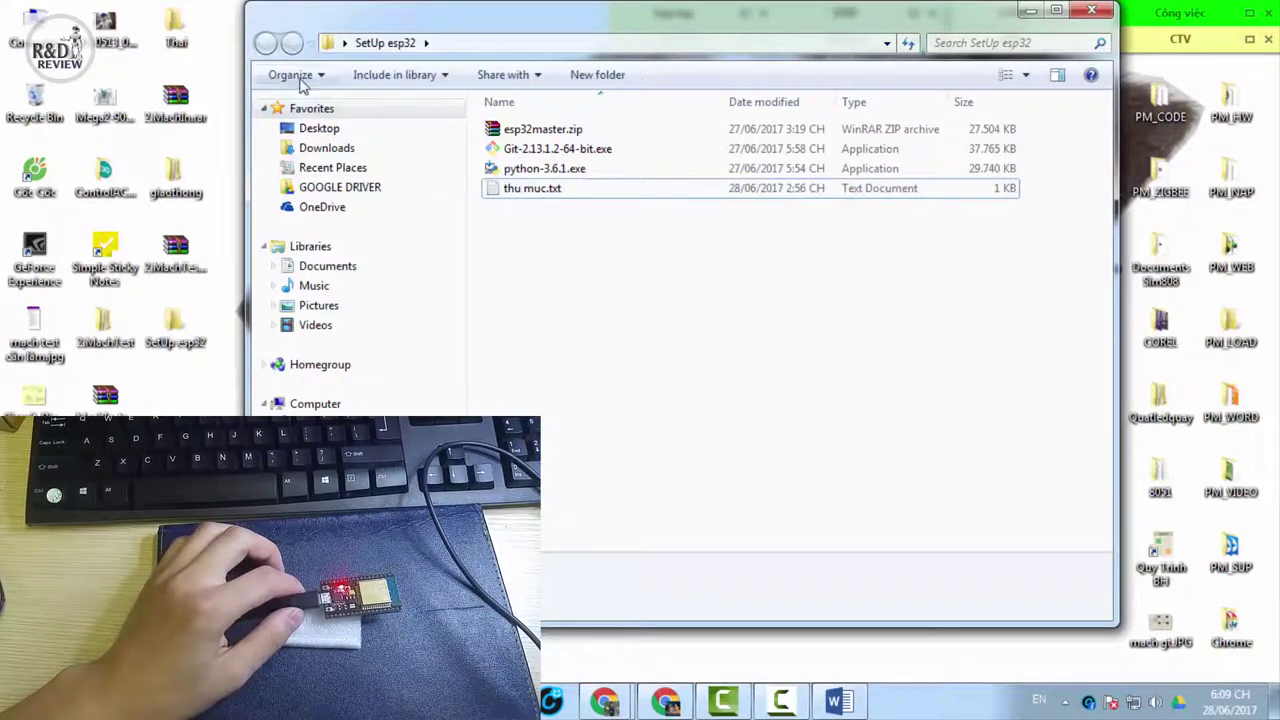
{"action": "left_click_drag", "start_coordinate": [487, 145], "coordinate": [766, 309]}
{"action": "left_click", "coordinate": [613, 228]}
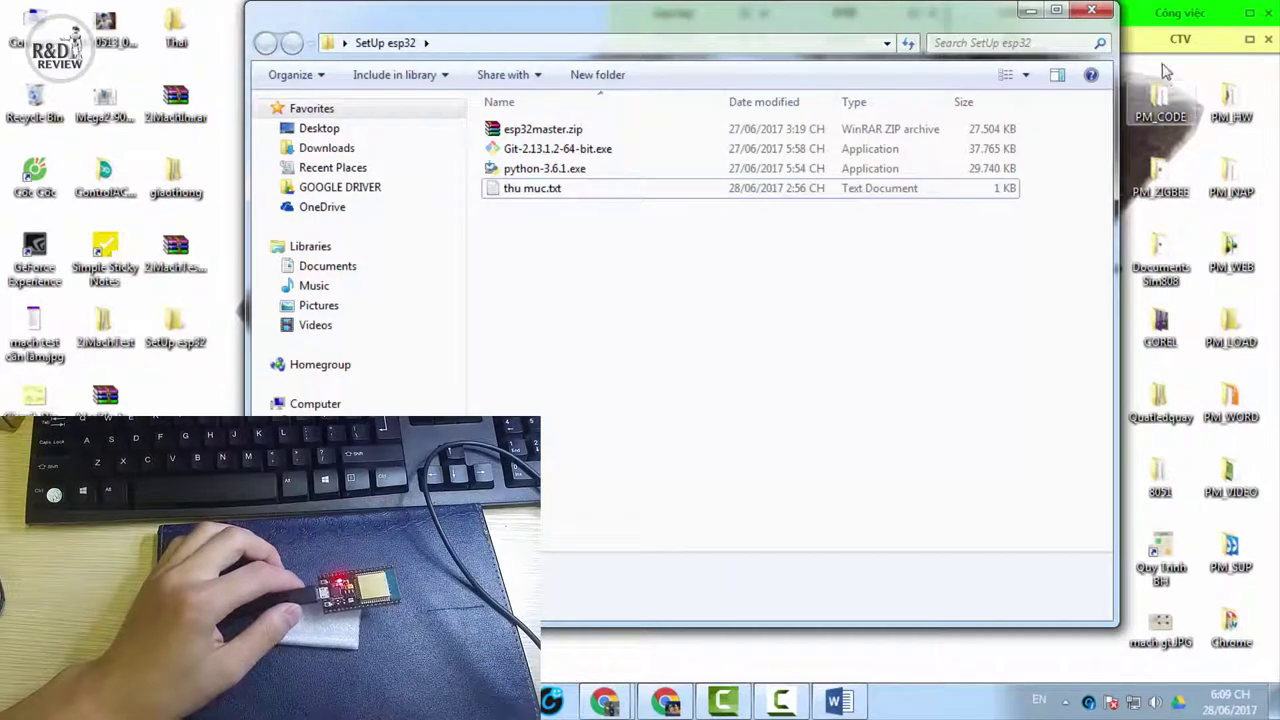
Open the hardware folder of the Arduino installation under Program Files (x86) on drive C and examine its contents.
{"action": "double_click", "coordinate": [16, 38]}
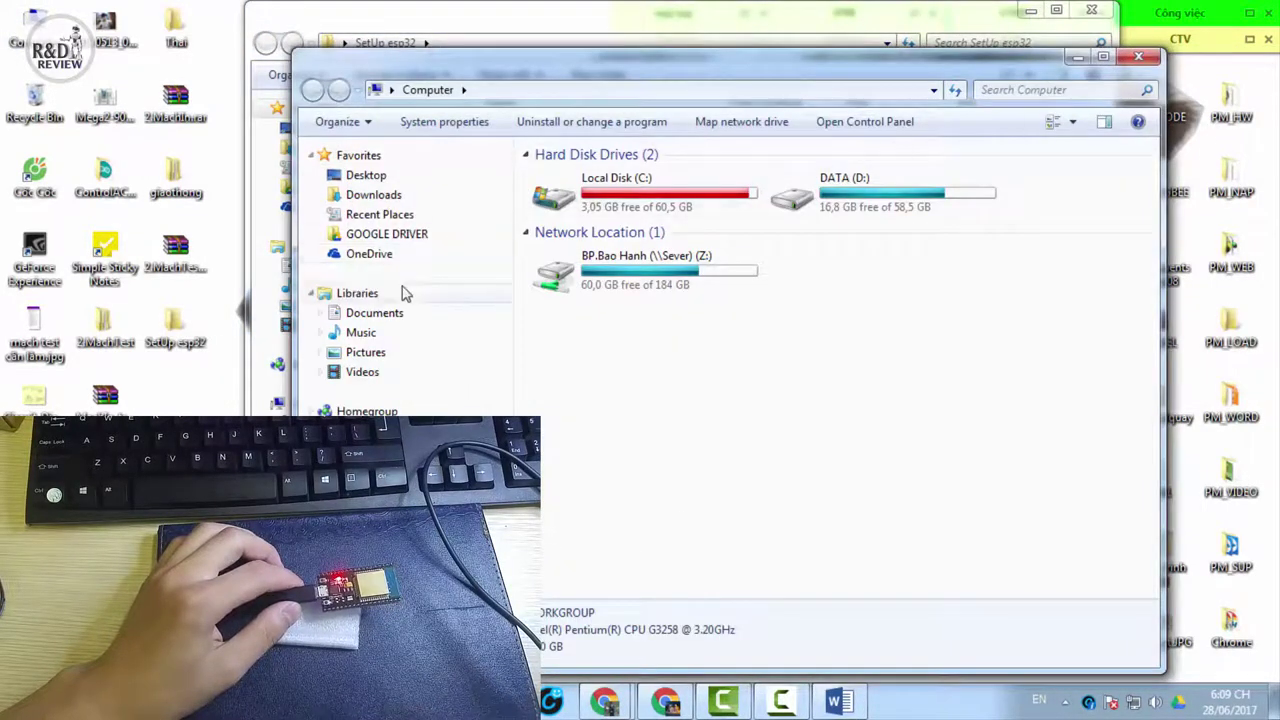
{"action": "double_click", "coordinate": [590, 190]}
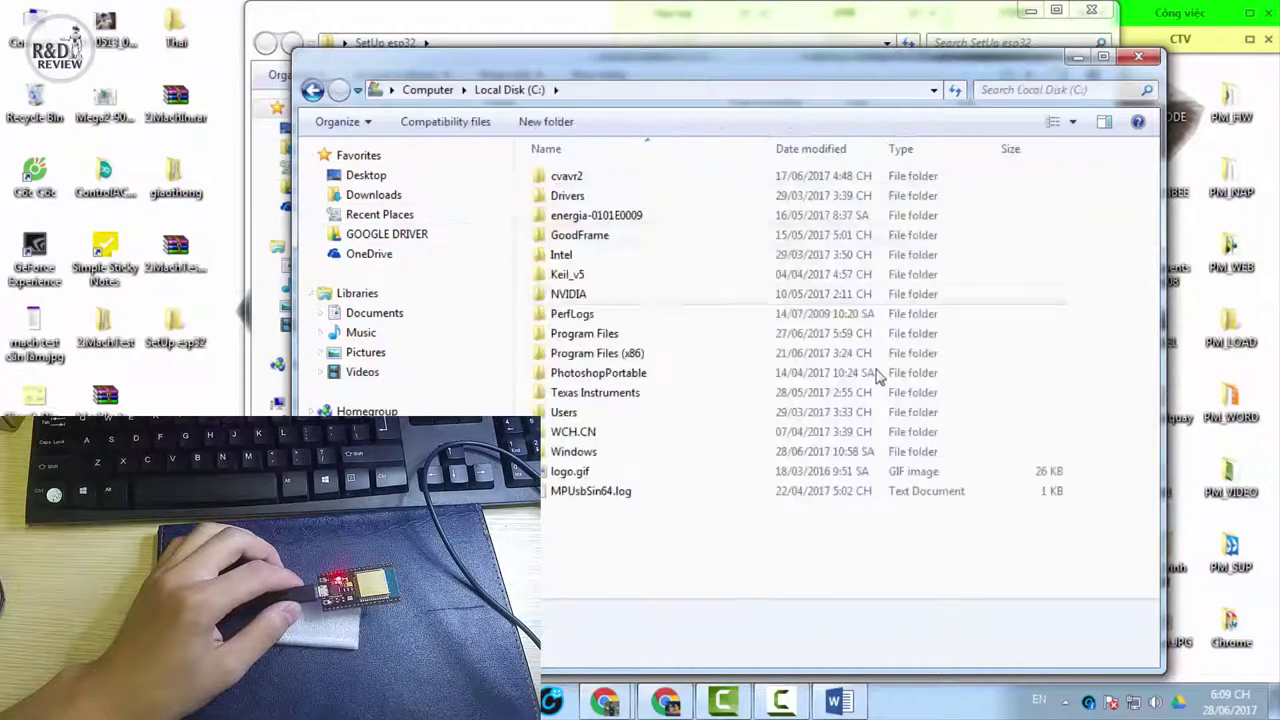
{"action": "double_click", "coordinate": [632, 354]}
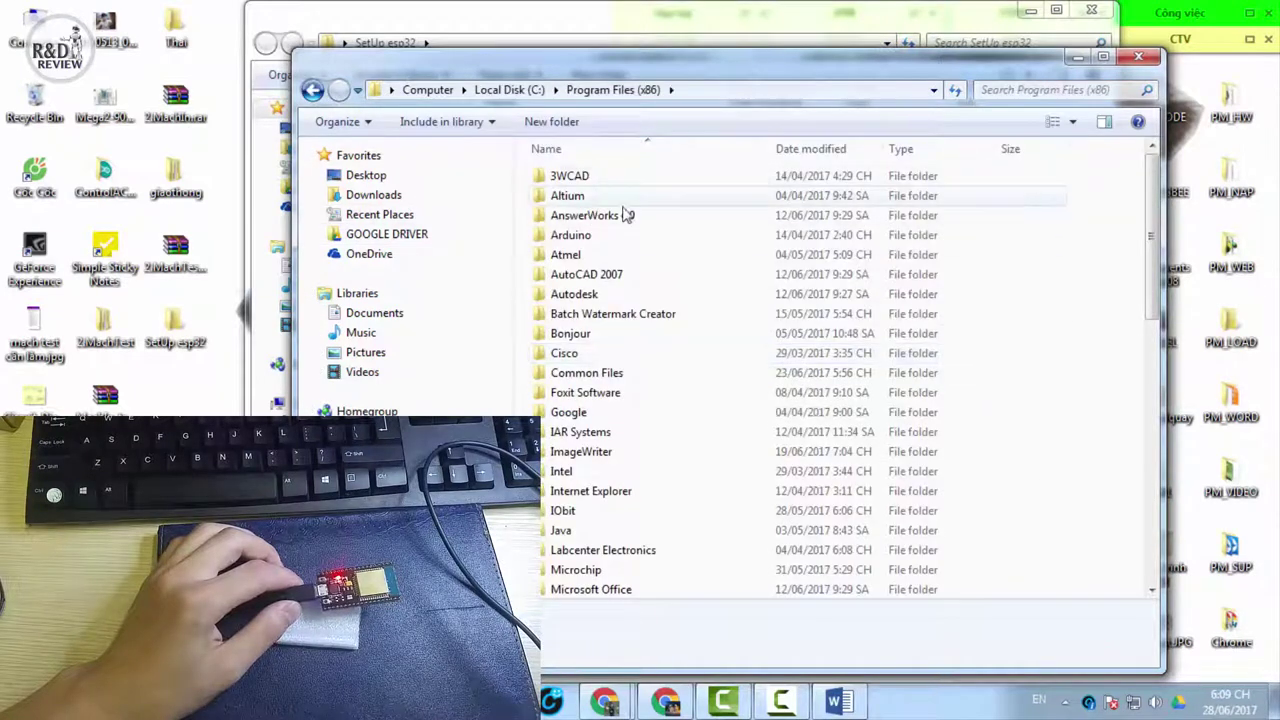
{"action": "double_click", "coordinate": [578, 237]}
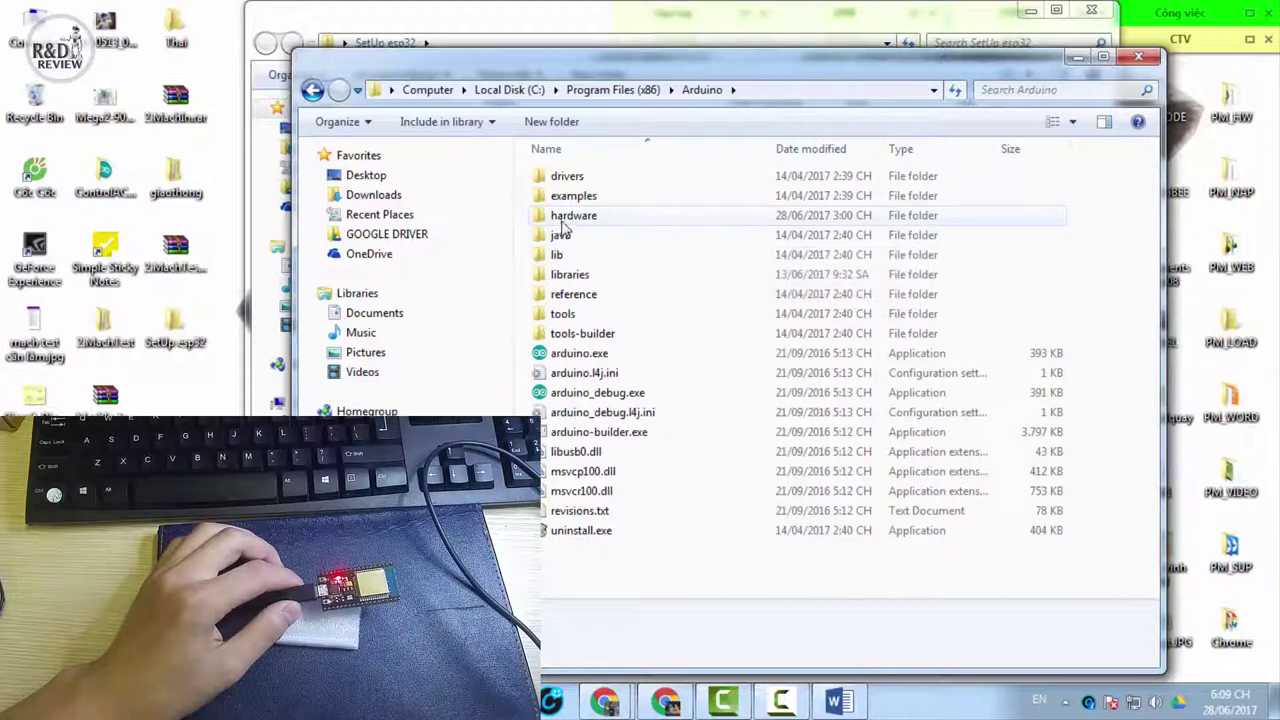
{"action": "left_click", "coordinate": [585, 218]}
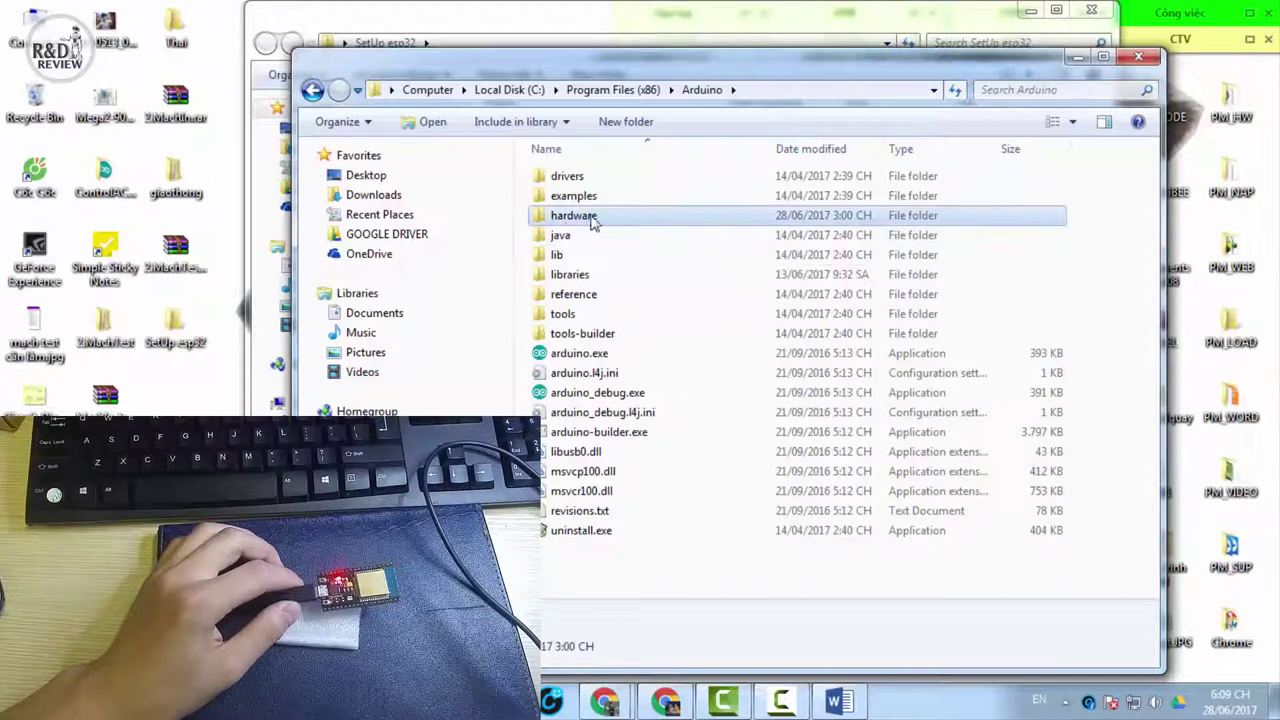
{"action": "double_click", "coordinate": [590, 222]}
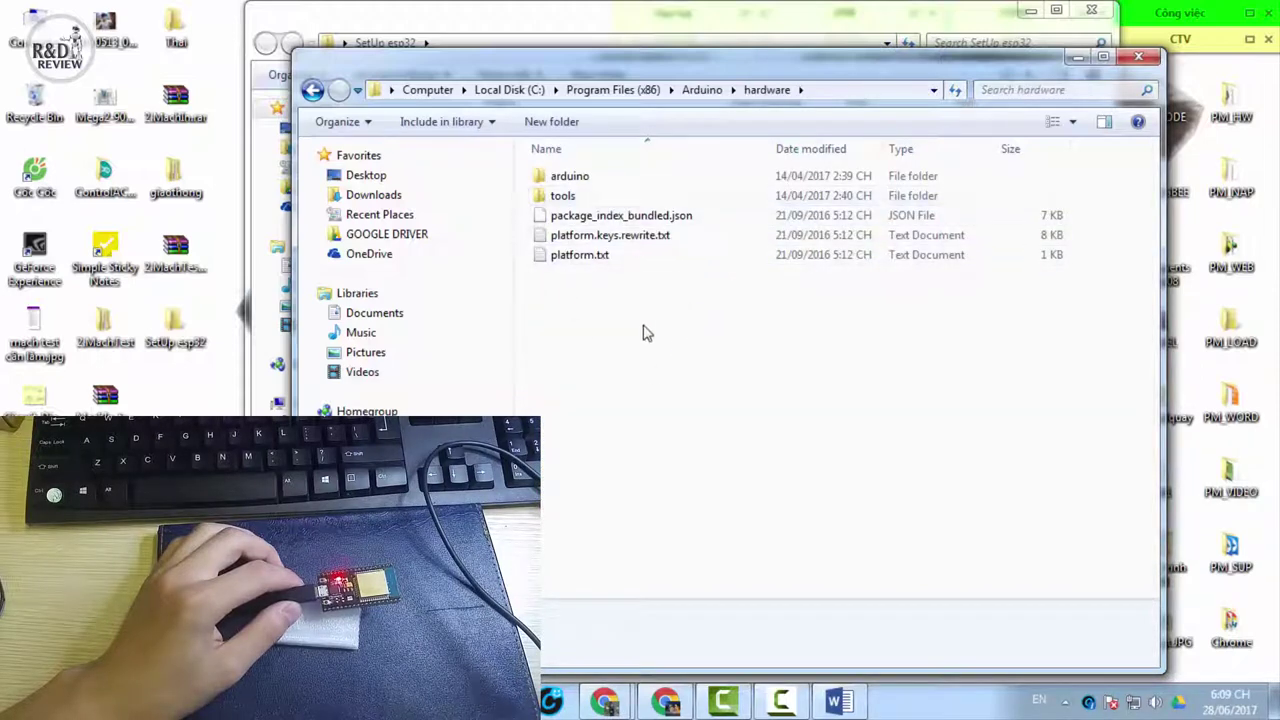
{"action": "left_click_drag", "start_coordinate": [890, 336], "coordinate": [643, 160]}
{"action": "left_click", "coordinate": [658, 368]}
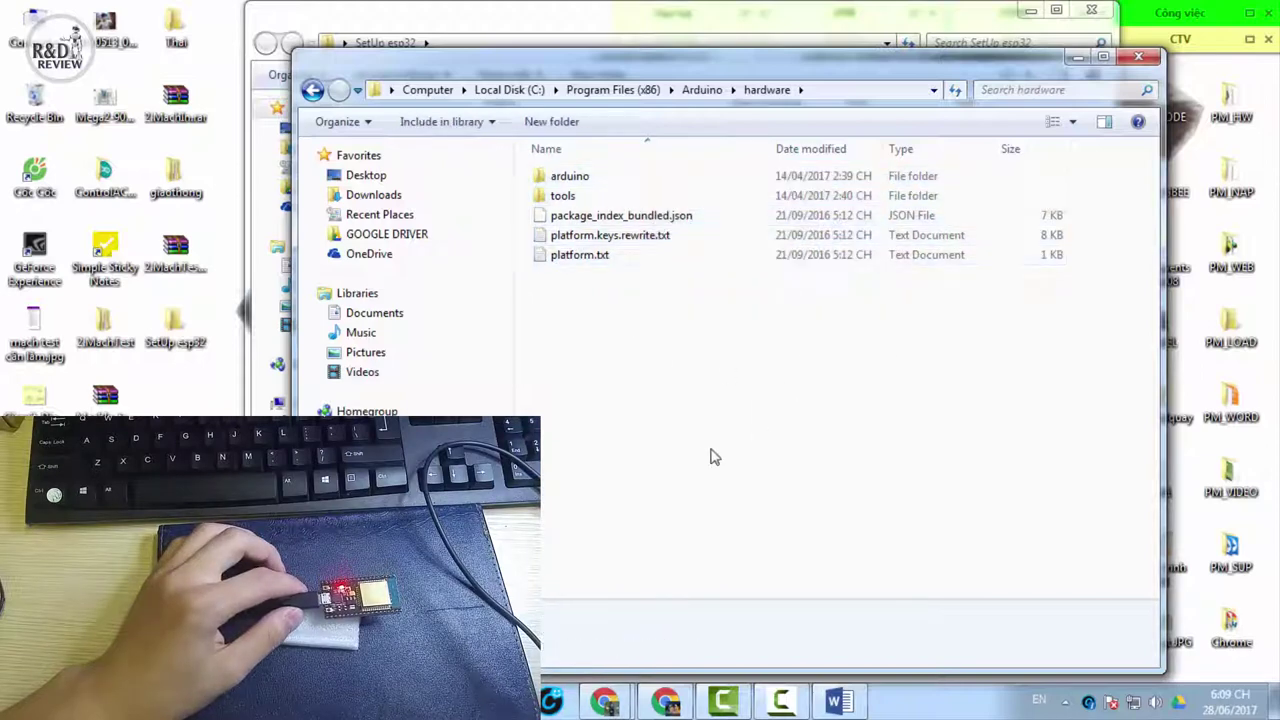
Open thu muc.txt from the SetUp esp32 folder and copy the folder name espressif.
{"action": "left_click", "coordinate": [478, 25]}
{"action": "double_click", "coordinate": [557, 194]}
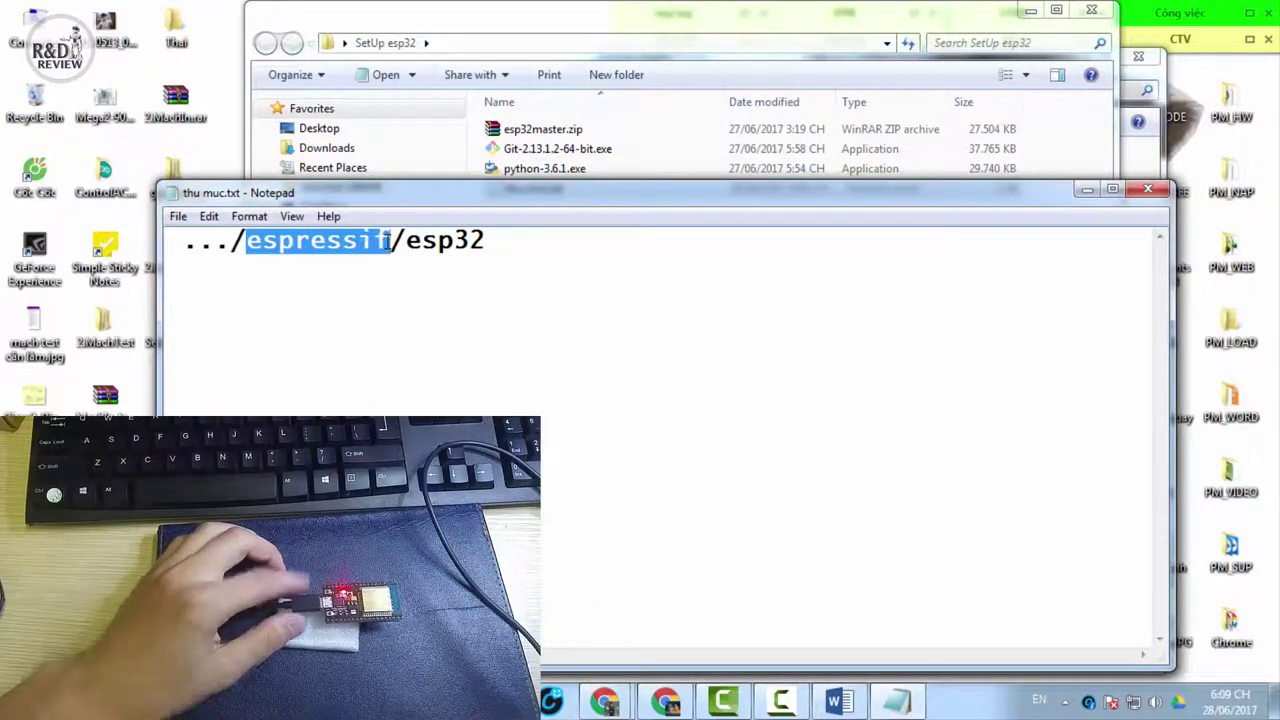
{"action": "left_click_drag", "start_coordinate": [246, 240], "coordinate": [395, 241]}
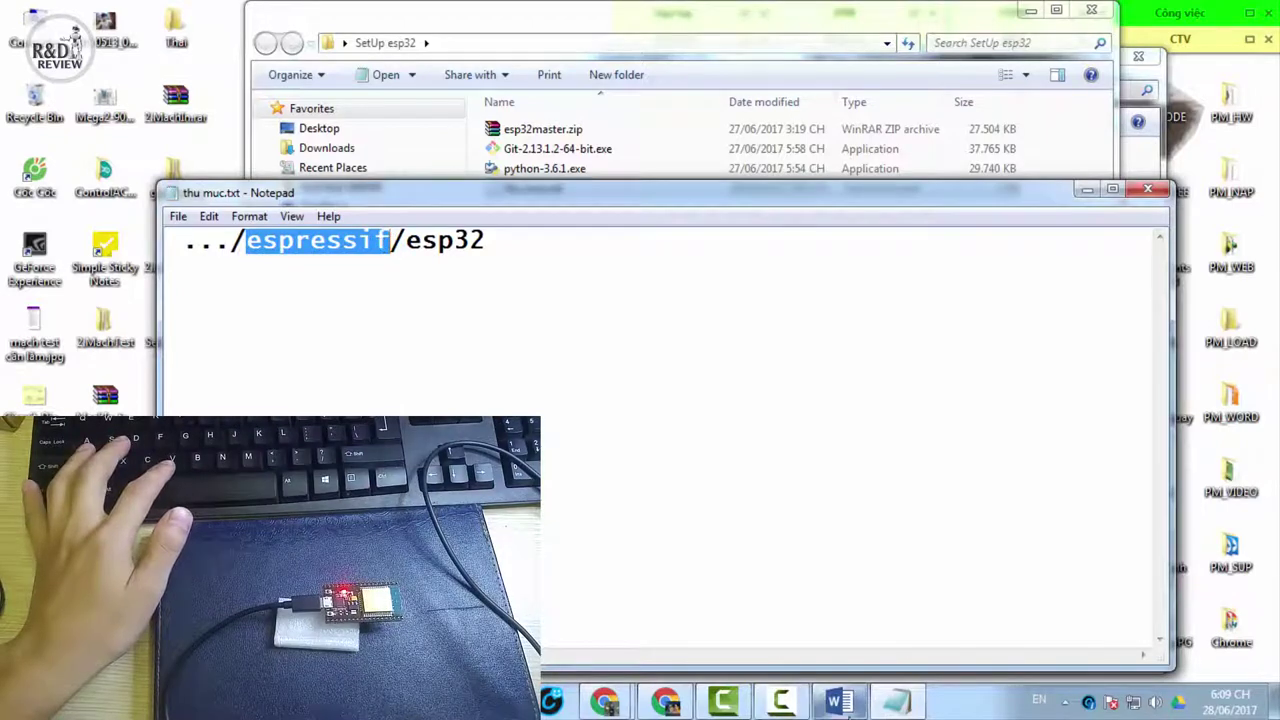
Create a folder named espressif in Arduino's hardware folder, granting the administrator permission.
{"action": "left_click", "coordinate": [723, 702]}
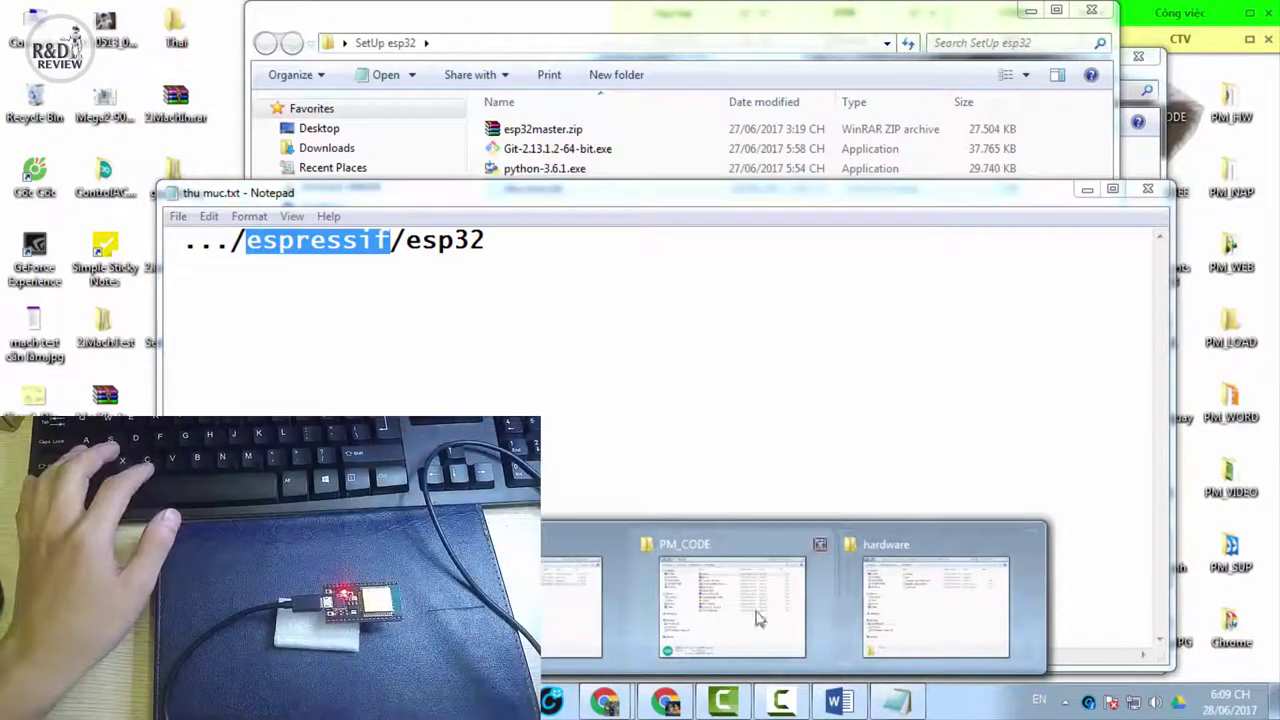
{"action": "left_click", "coordinate": [930, 605]}
{"action": "key", "text": "ctrl+v"}
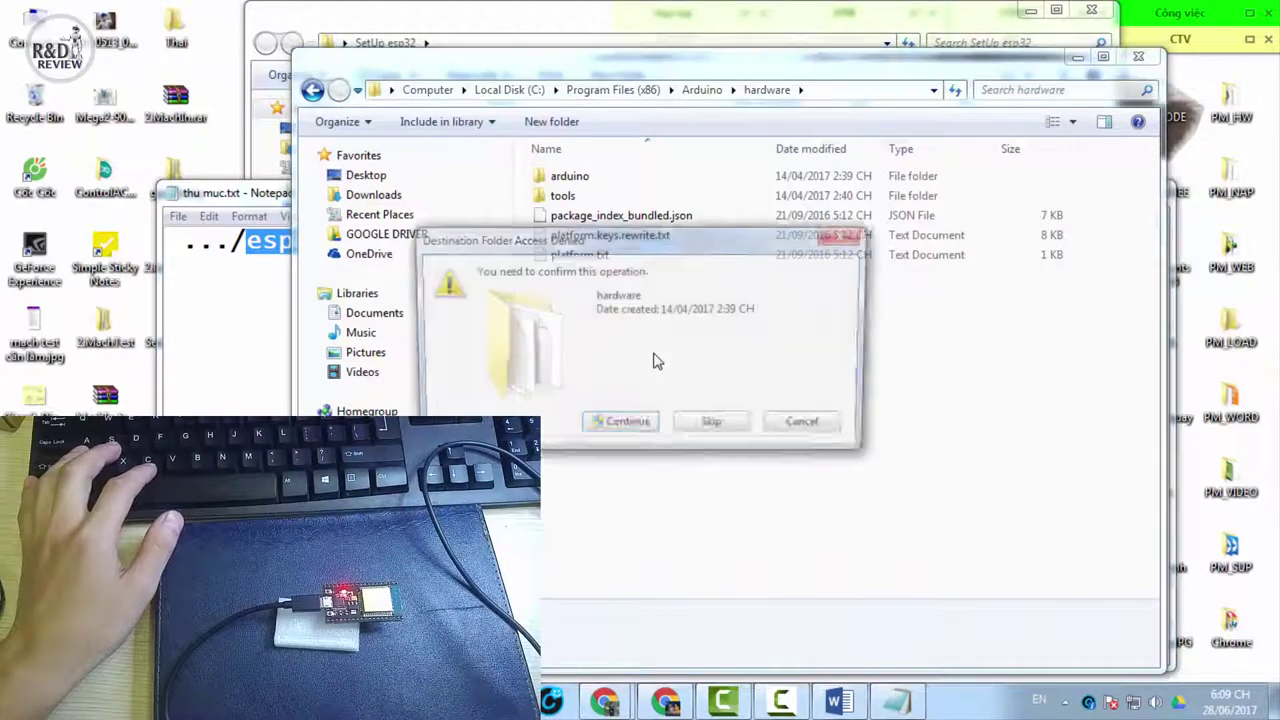
{"action": "left_click", "coordinate": [626, 428]}
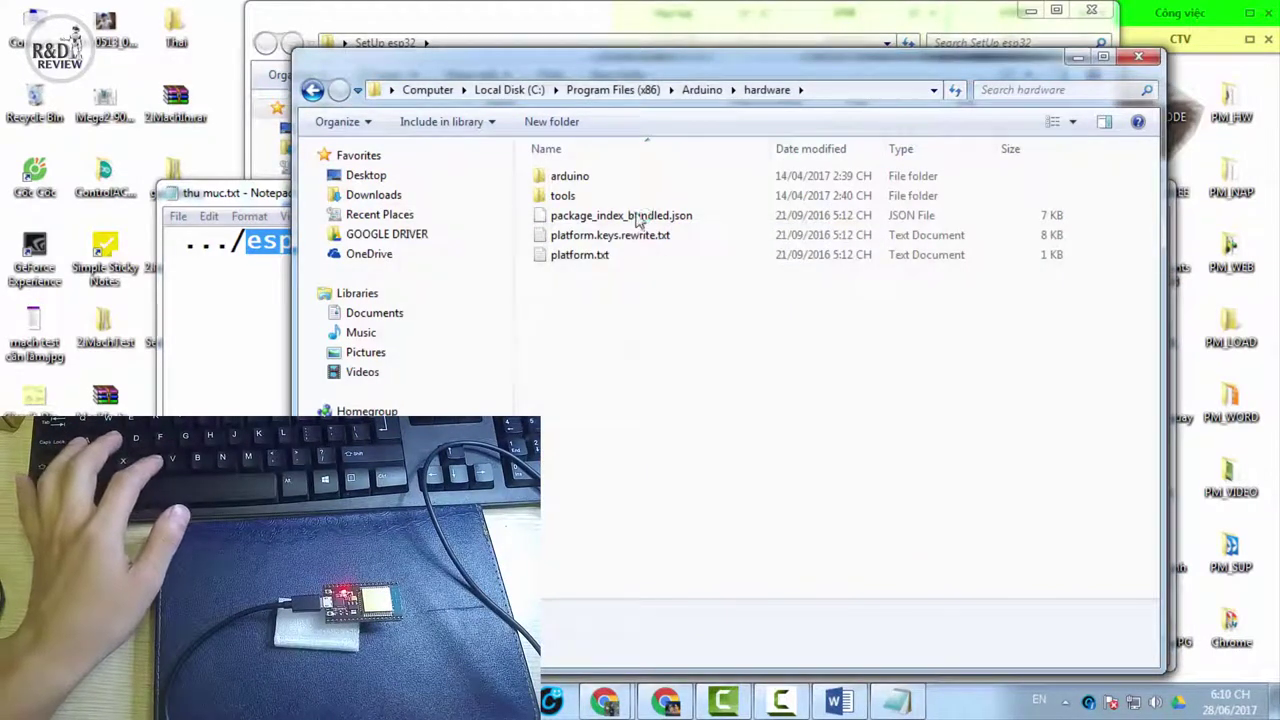
{"action": "key", "text": "ctrl+shift+n"}
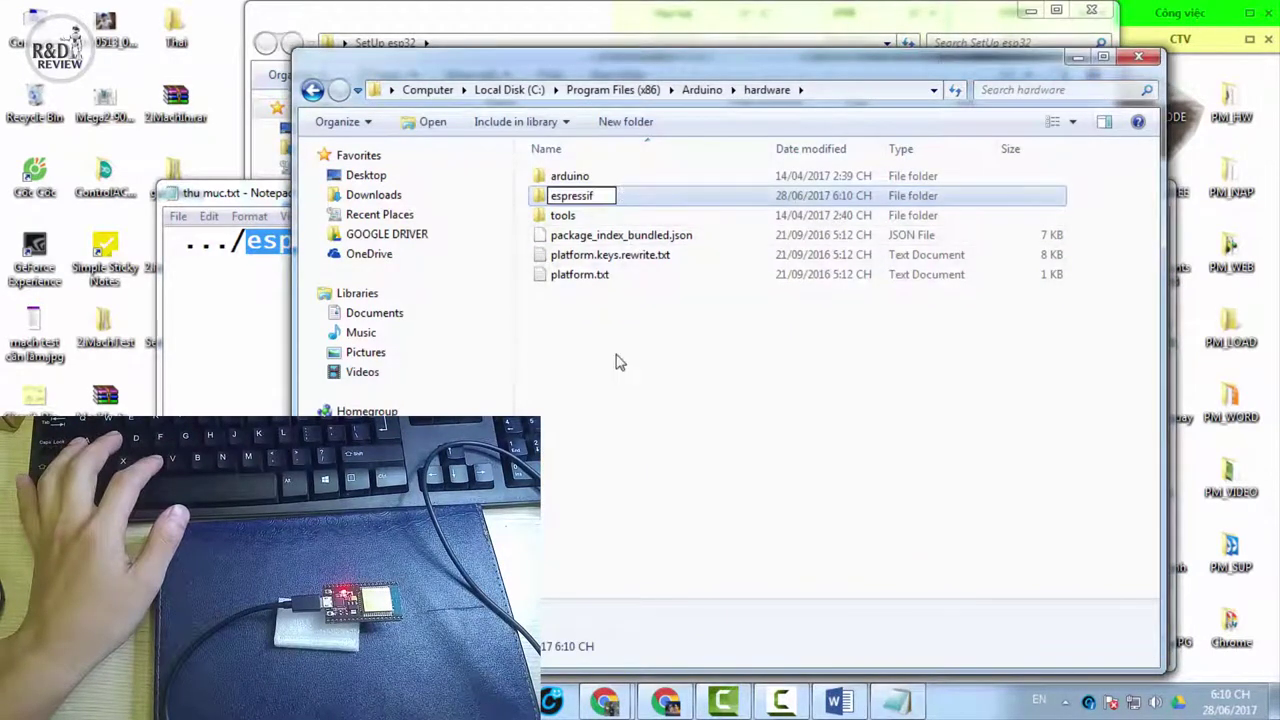
{"action": "left_click", "coordinate": [690, 330]}
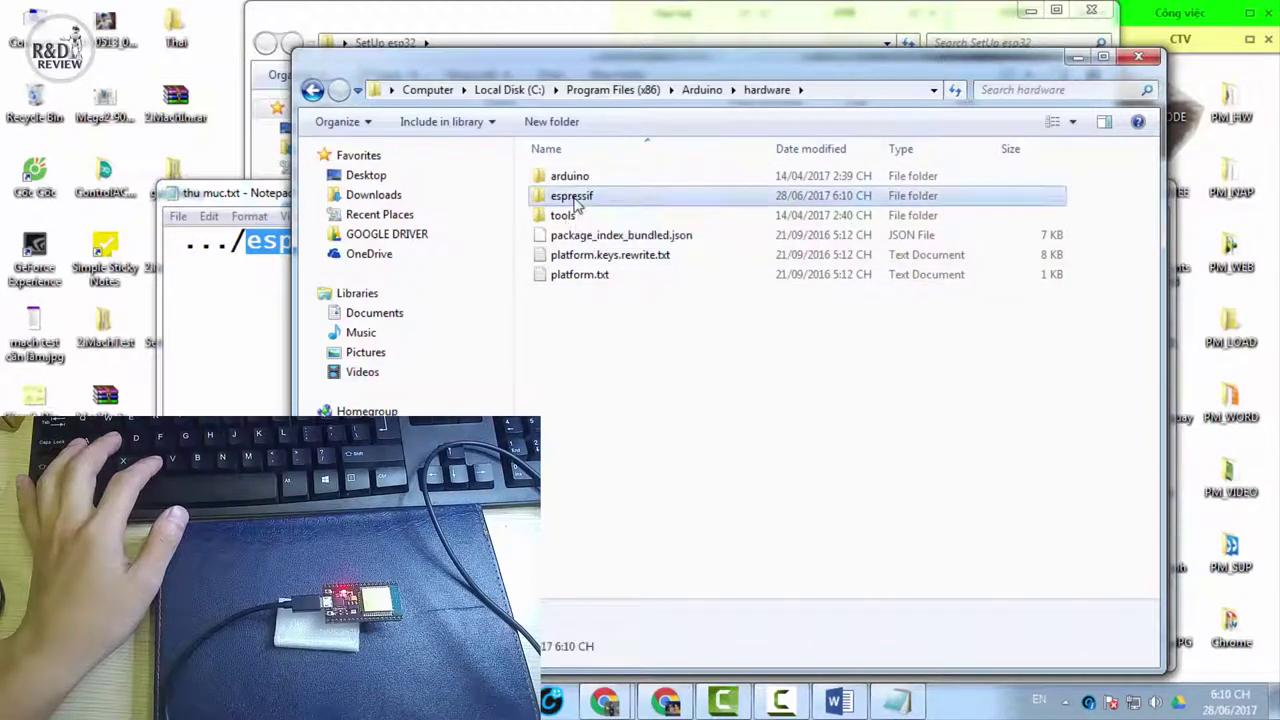
Open the espressif folder and create a new folder inside it.
{"action": "left_click", "coordinate": [585, 200]}
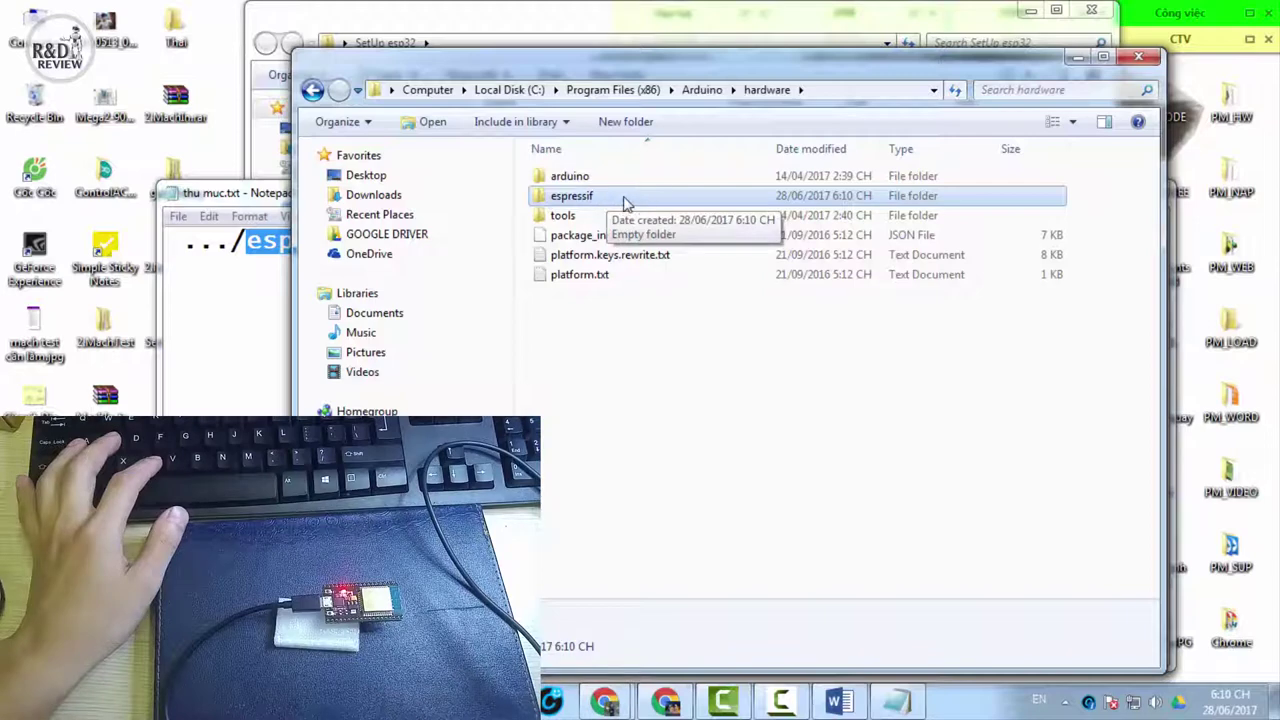
{"action": "double_click", "coordinate": [625, 198]}
{"action": "right_click", "coordinate": [652, 234]}
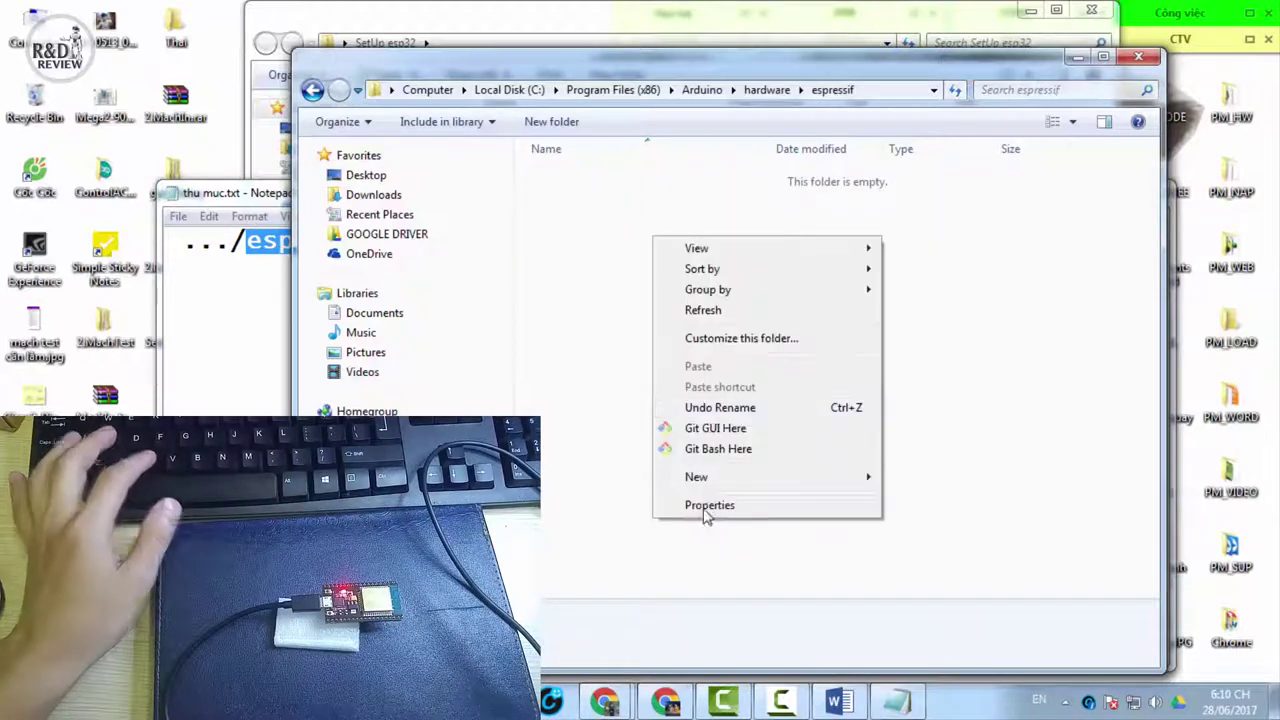
{"action": "mouse_move", "coordinate": [754, 478]}
{"action": "left_click", "coordinate": [924, 478]}
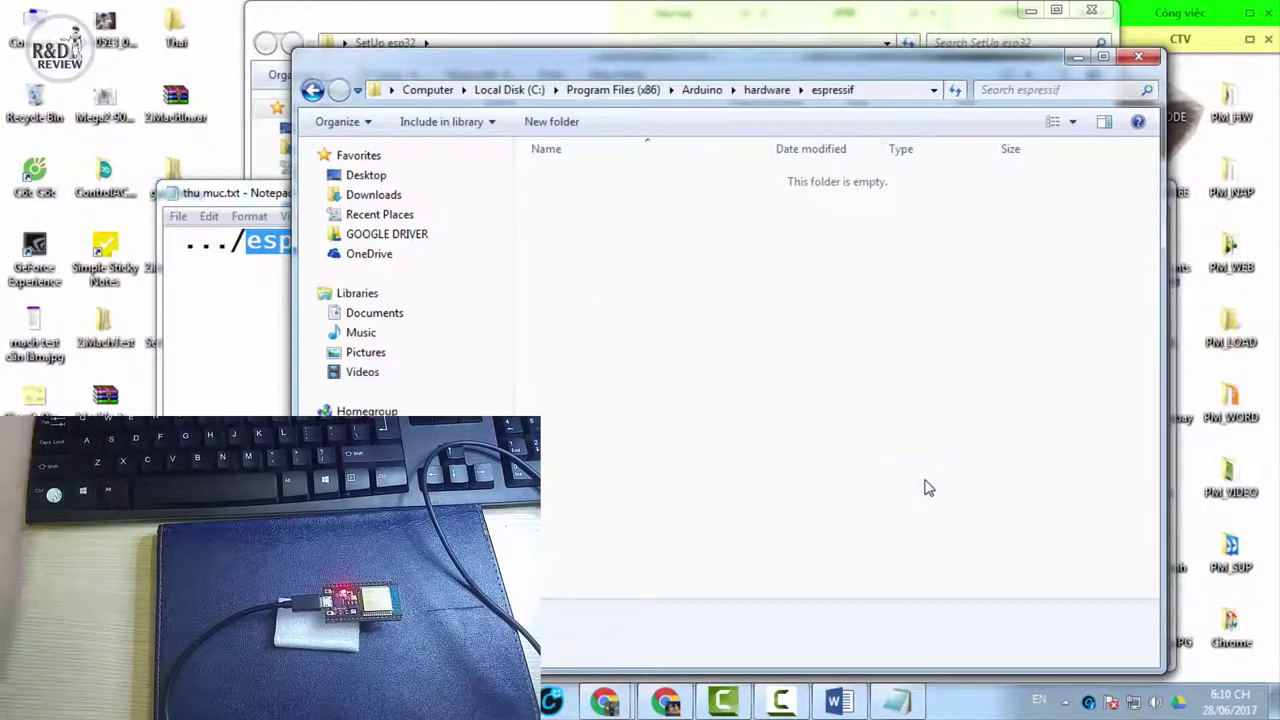
Copy the folder name esp32 from the path in thu muc.txt, keeping the original text intact.
{"action": "left_click", "coordinate": [248, 334]}
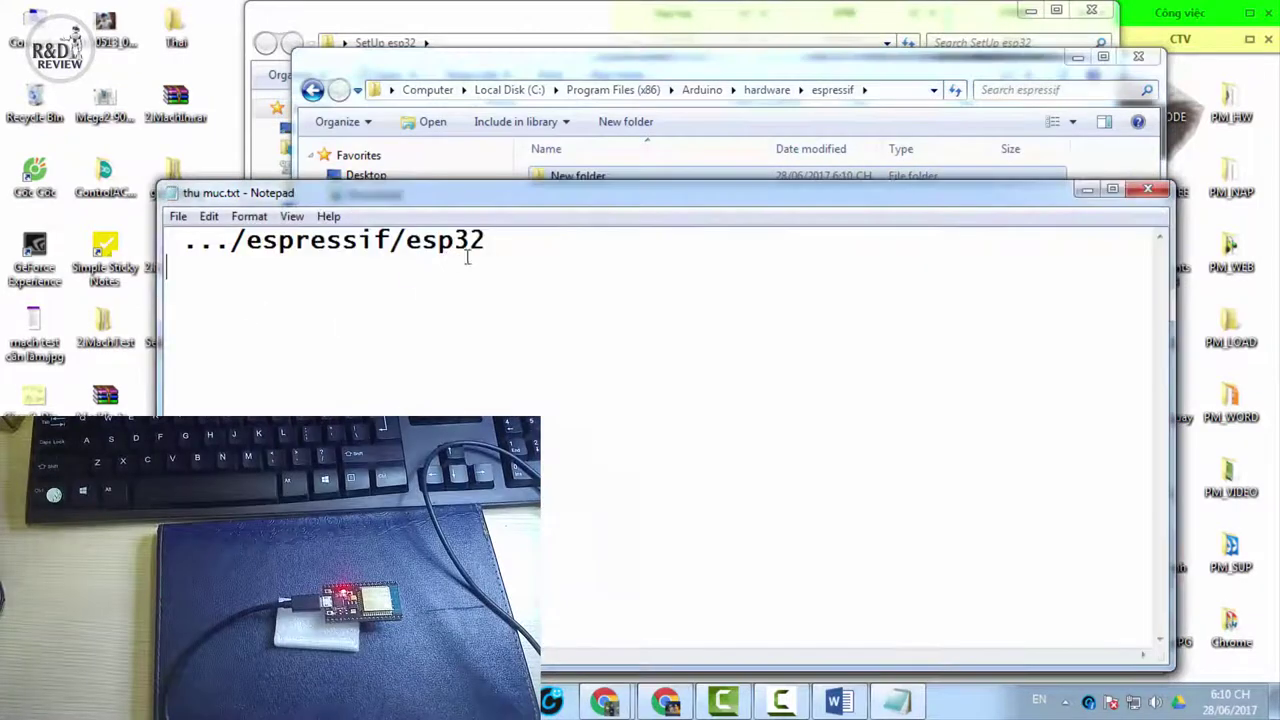
{"action": "key", "text": "shift+Left"}
{"action": "key", "text": "shift+Left"}
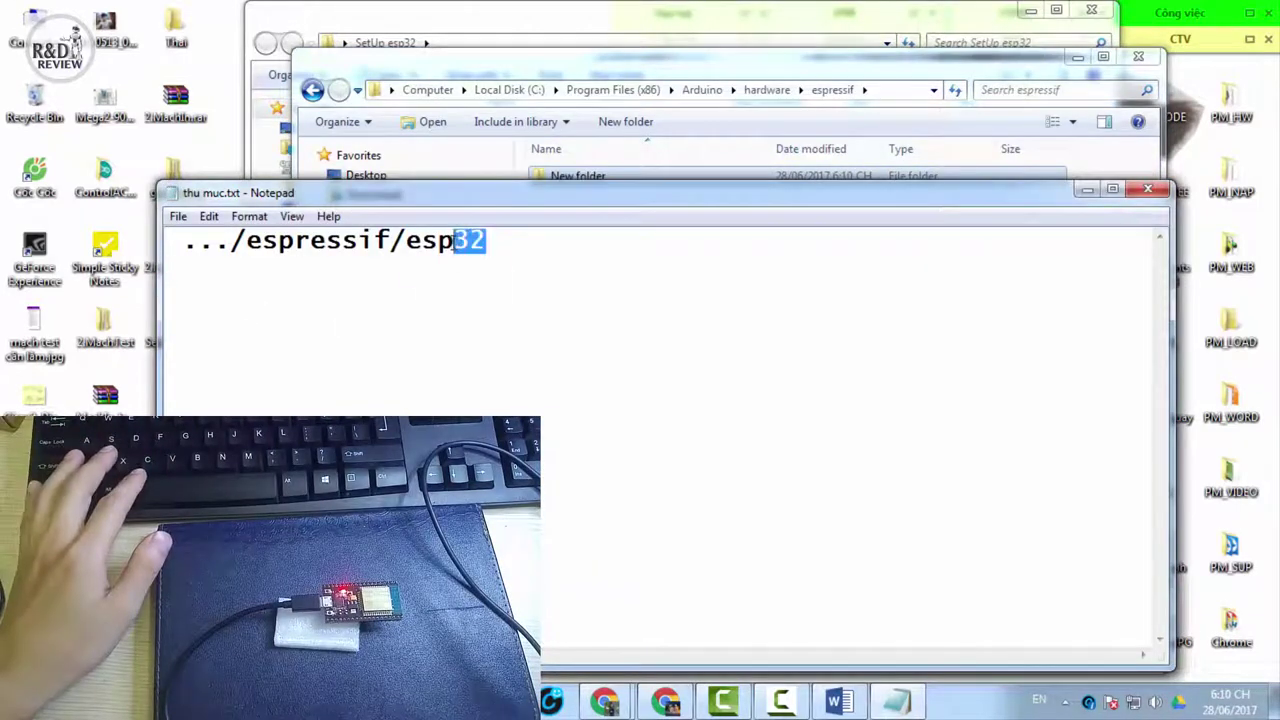
{"action": "right_click", "coordinate": [441, 242]}
{"action": "left_click", "coordinate": [482, 284]}
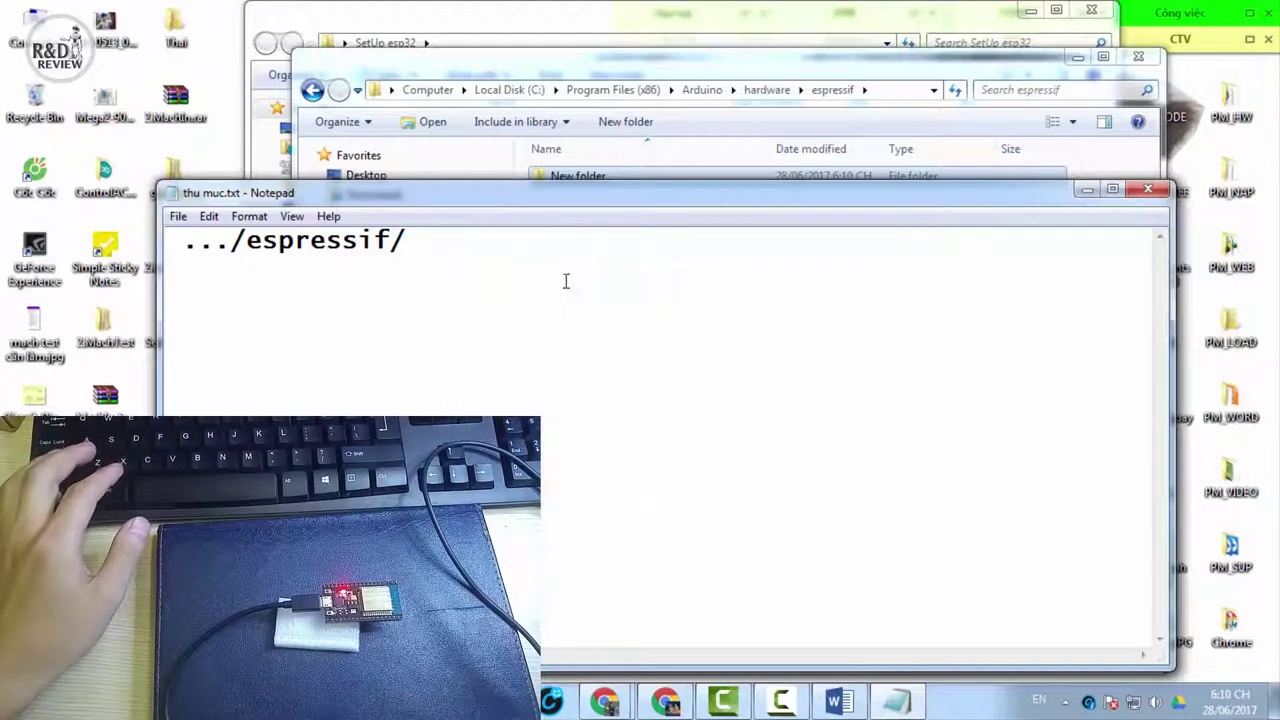
{"action": "key", "text": "ctrl+z"}
{"action": "right_click", "coordinate": [458, 243]}
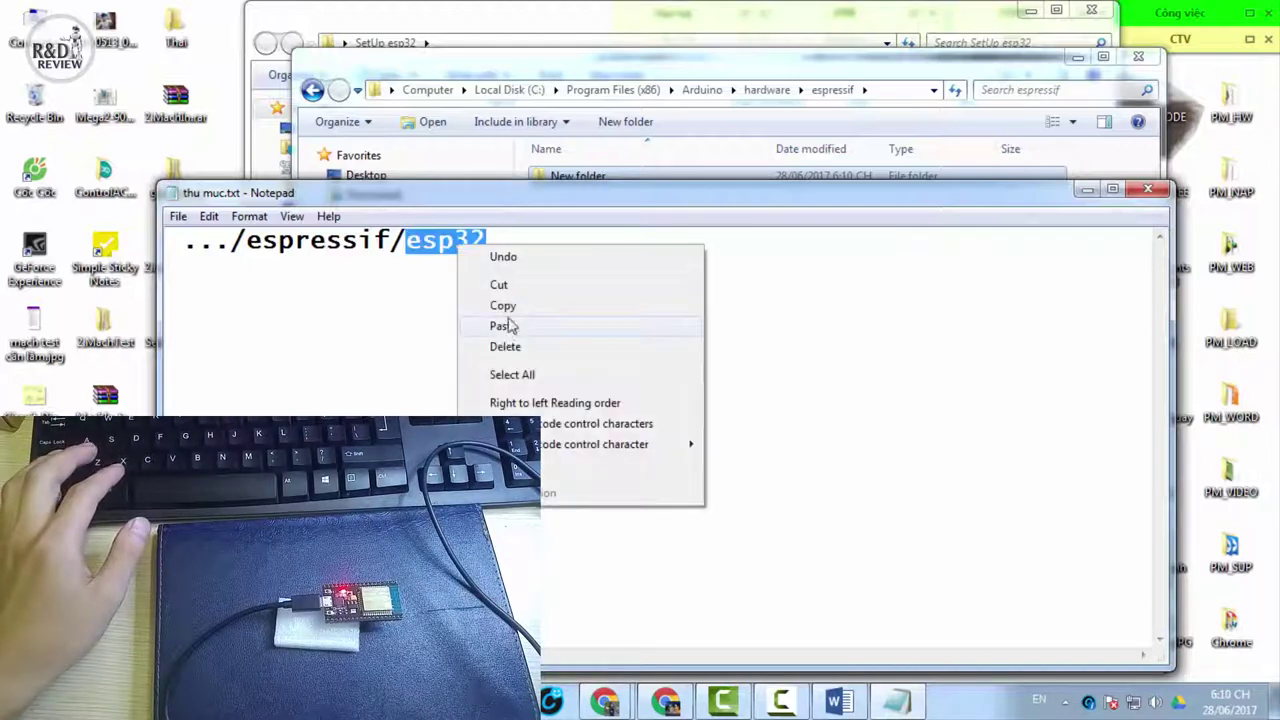
{"action": "left_click", "coordinate": [500, 303]}
Rename the new folder inside espressif as esp32.
{"action": "left_click", "coordinate": [1021, 173]}
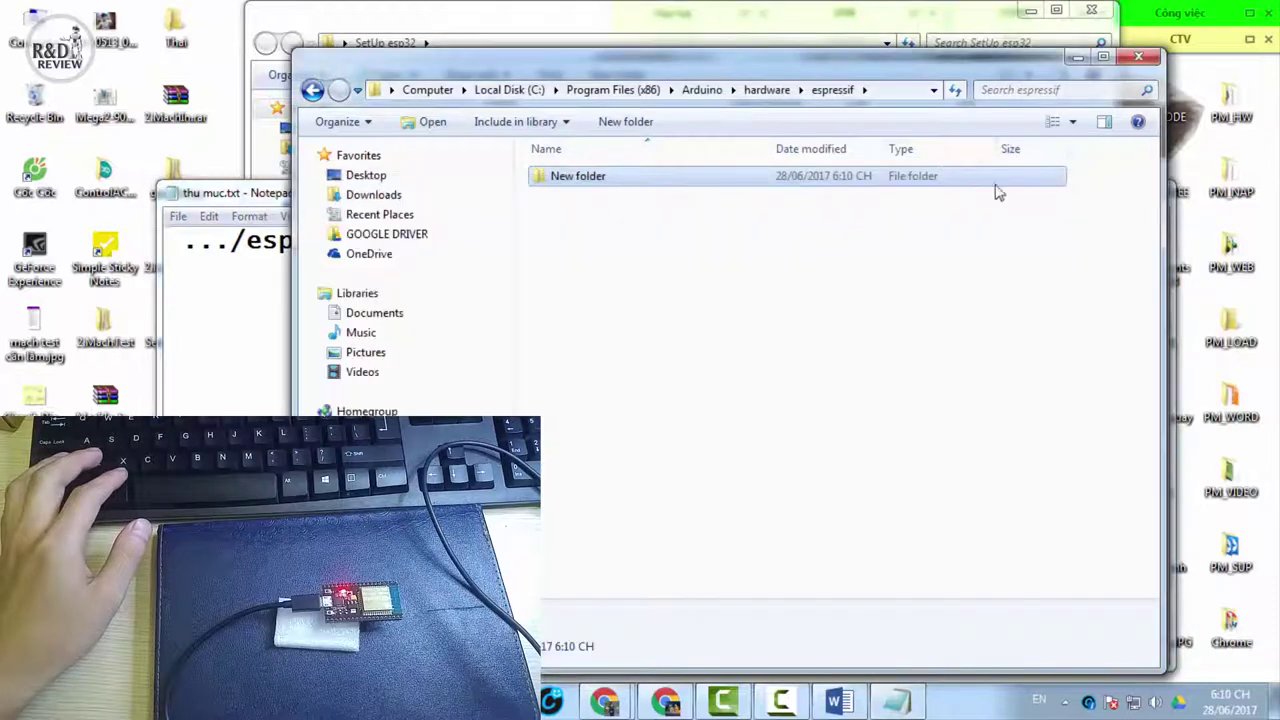
{"action": "right_click", "coordinate": [660, 183]}
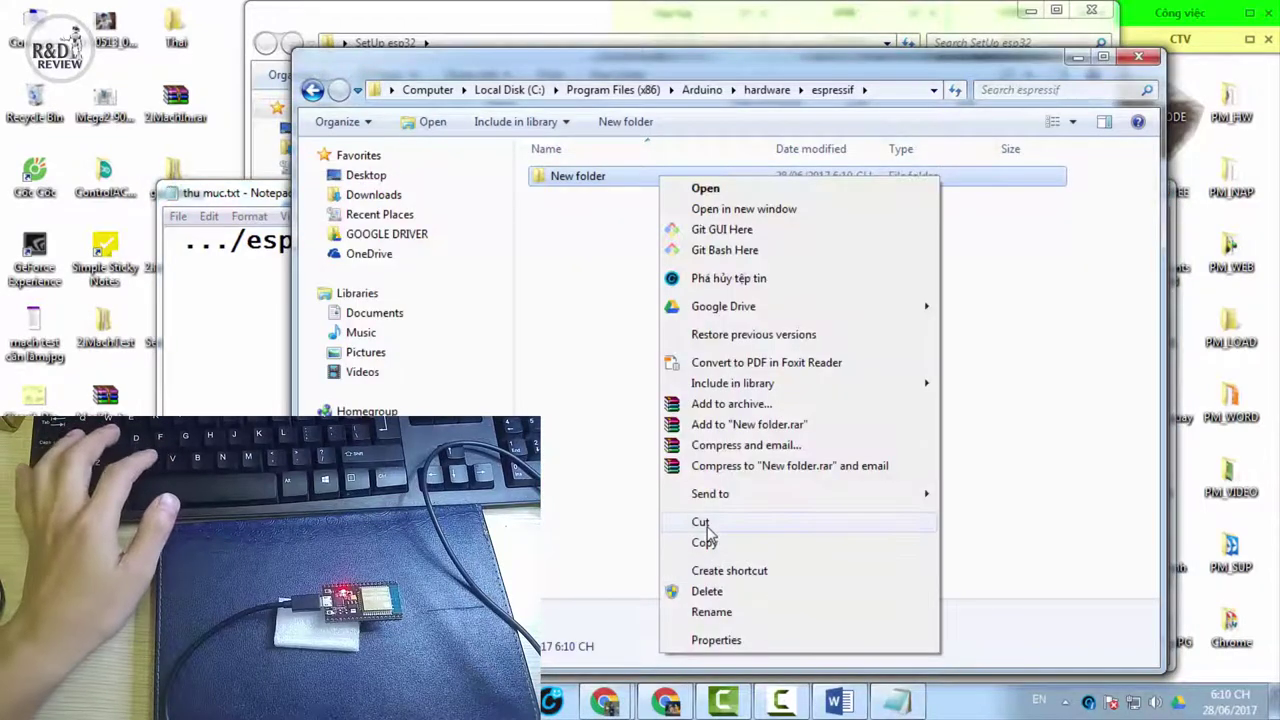
{"action": "left_click", "coordinate": [711, 612]}
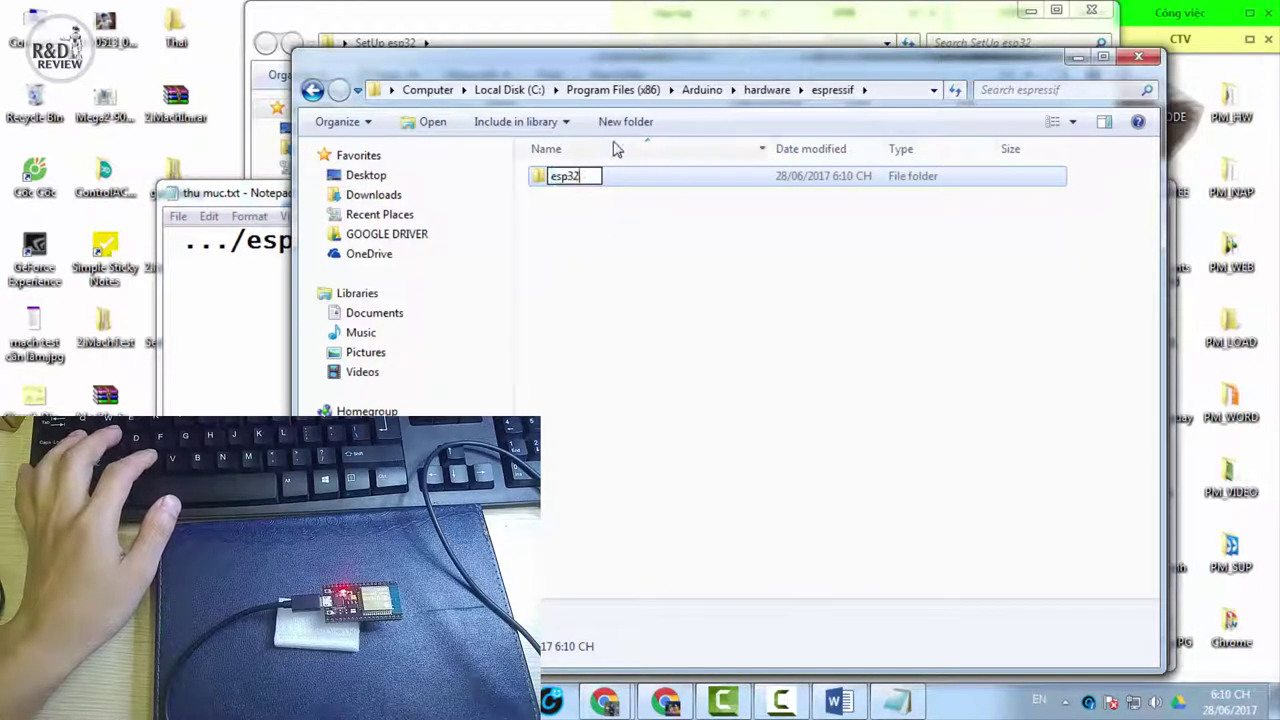
{"action": "type", "text": "esp32"}
{"action": "left_click", "coordinate": [646, 243]}
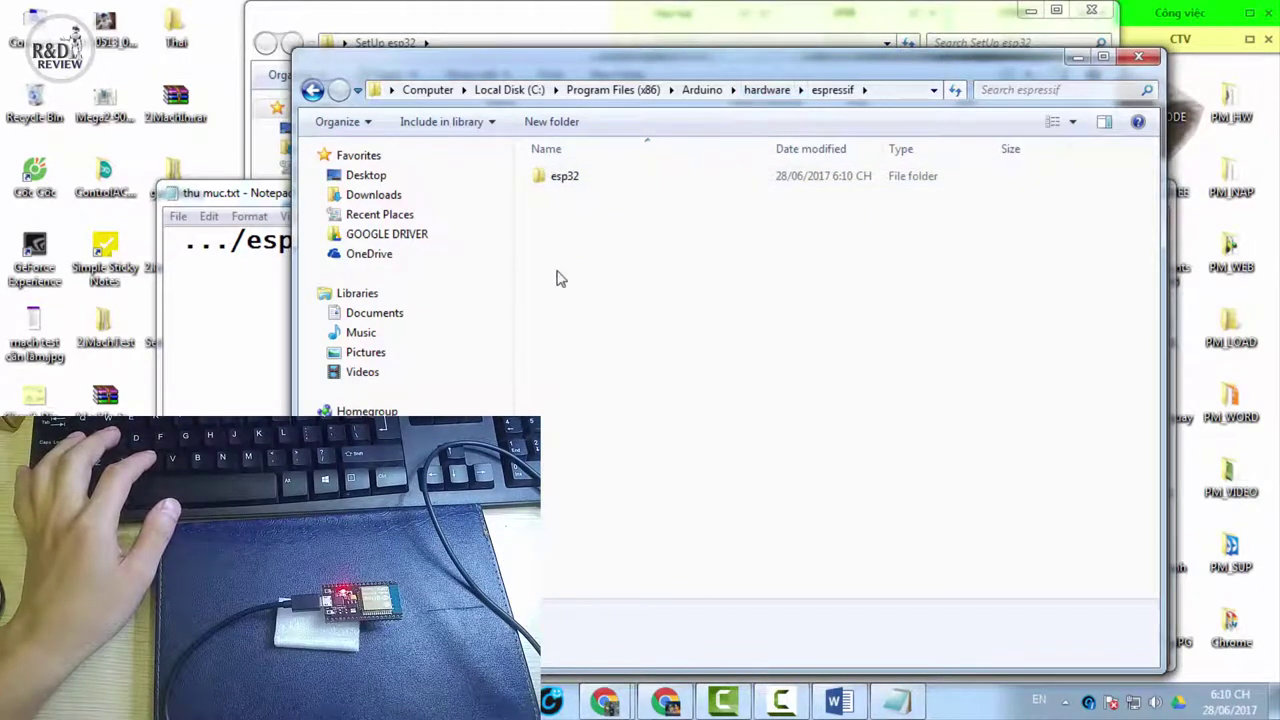
Extract esp32master.zip in the SetUp esp32 folder into its own esp32master folder.
{"action": "left_click_drag", "start_coordinate": [528, 75], "coordinate": [712, 75]}
{"action": "left_click", "coordinate": [352, 117]}
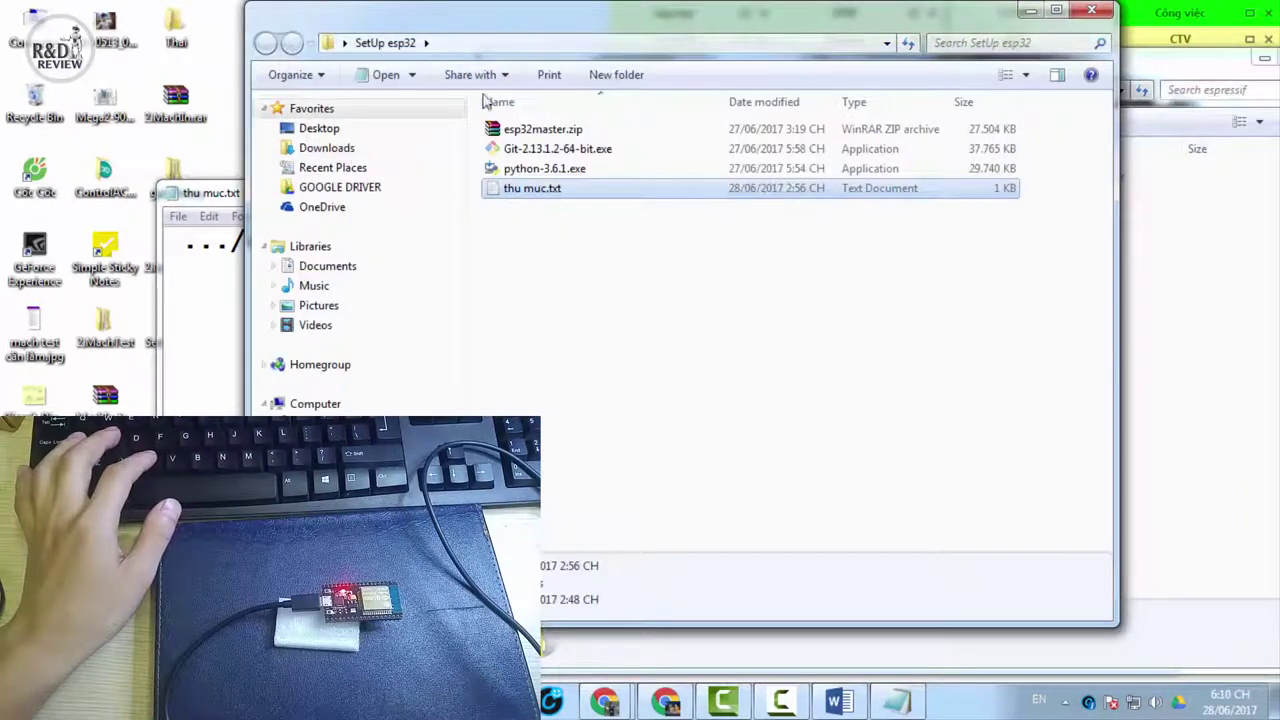
{"action": "right_click", "coordinate": [547, 130]}
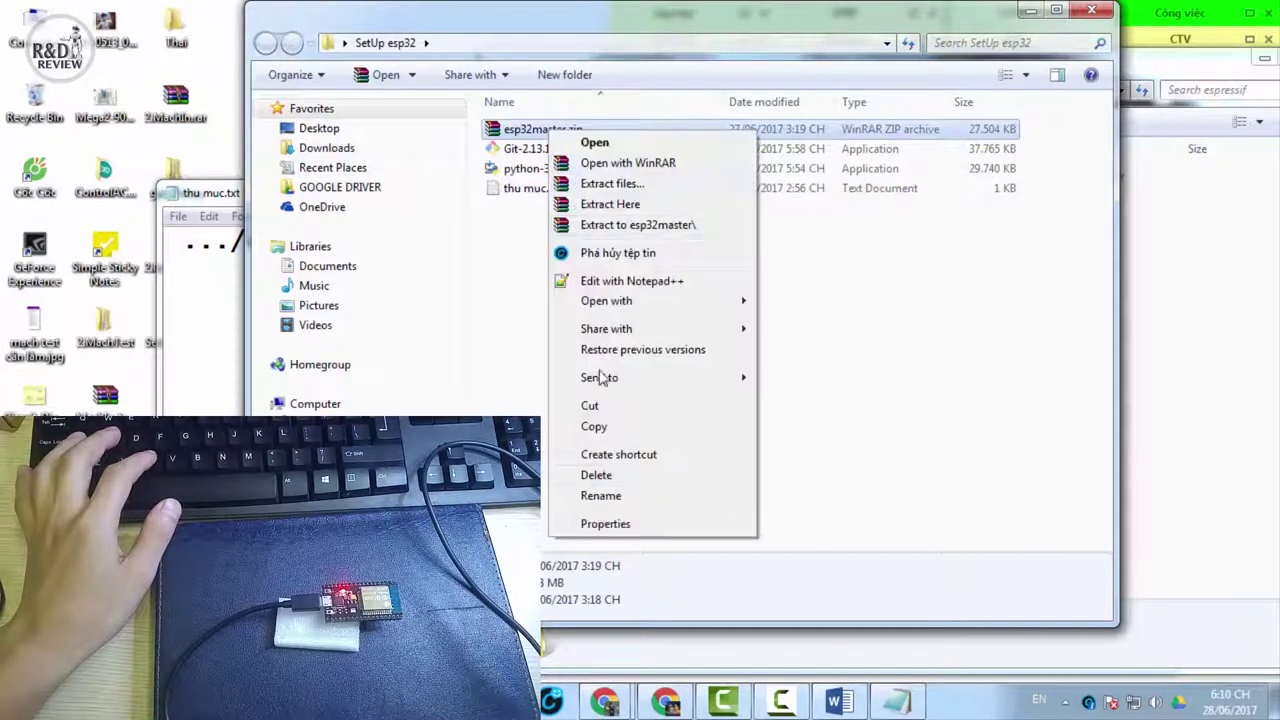
{"action": "left_click", "coordinate": [643, 226]}
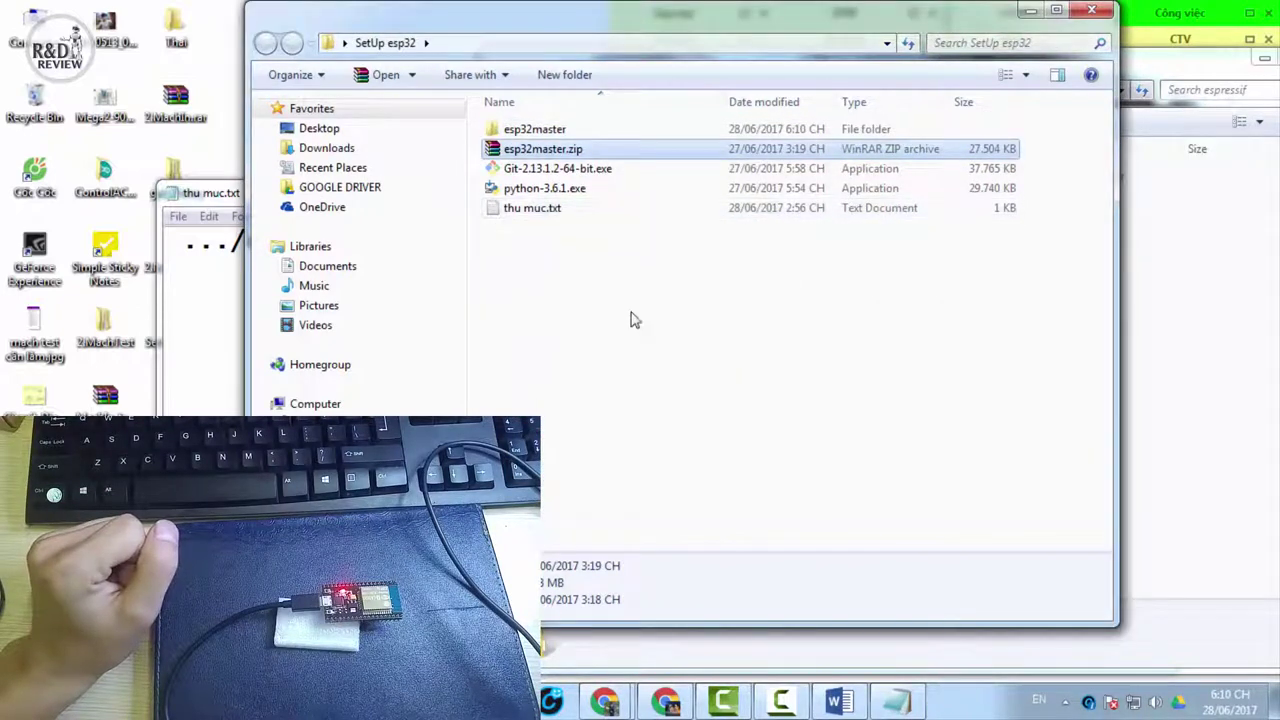
Open esp32master/arduino-esp32-master and copy all of its files and folders.
{"action": "double_click", "coordinate": [557, 129]}
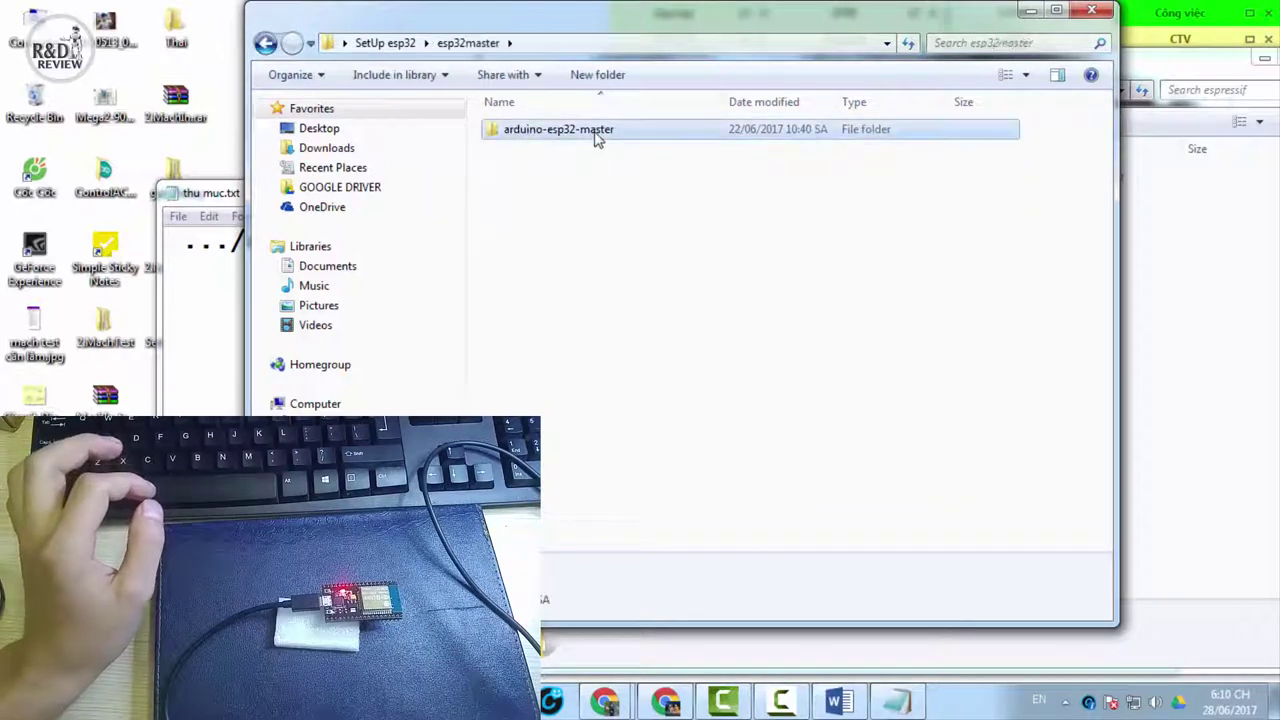
{"action": "double_click", "coordinate": [597, 131]}
{"action": "left_click_drag", "start_coordinate": [1009, 481], "coordinate": [560, 128]}
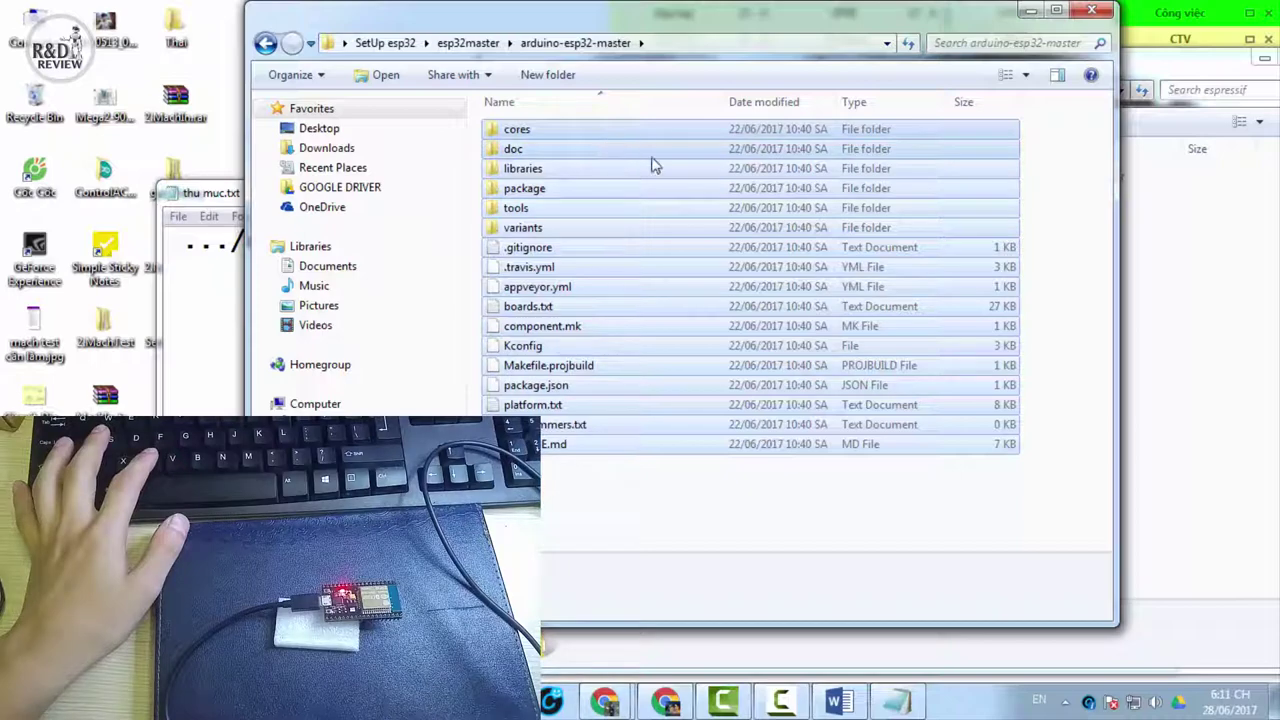
Paste the copied files into the hardware/espressif/esp32 folder, granting the administrator permission.
{"action": "left_click", "coordinate": [723, 700]}
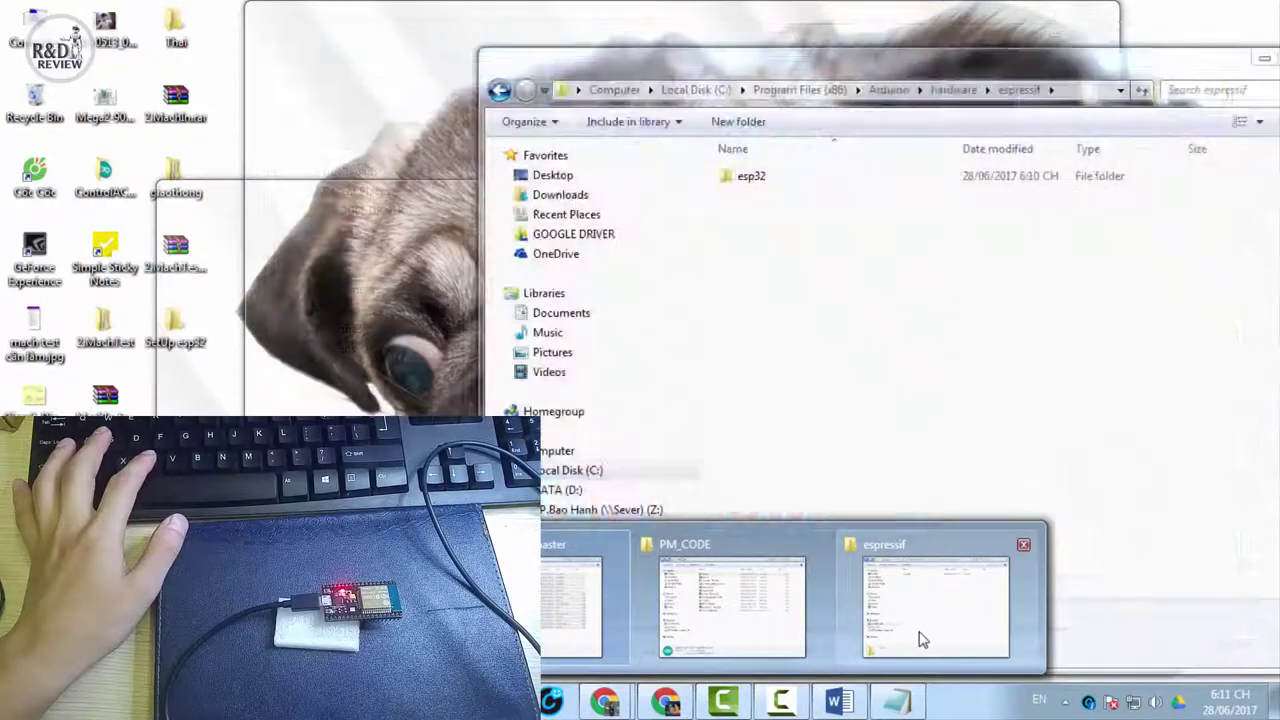
{"action": "left_click", "coordinate": [920, 640]}
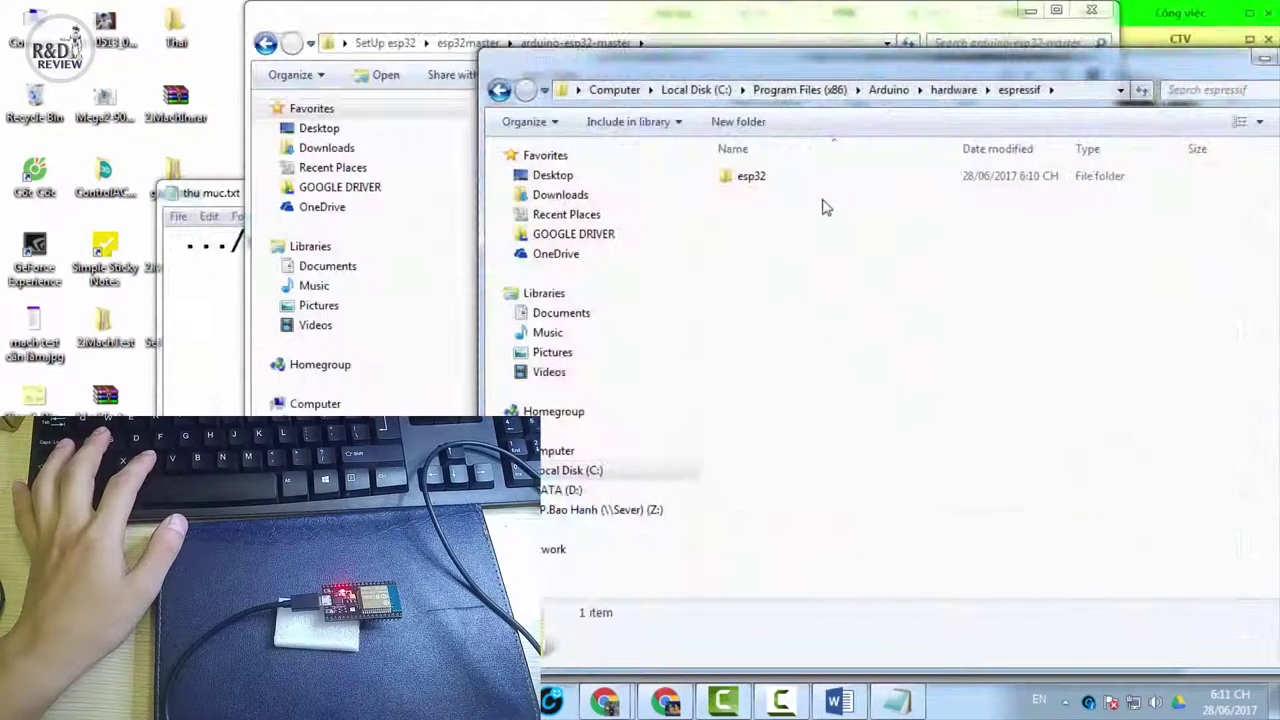
{"action": "left_click", "coordinate": [815, 185]}
{"action": "double_click", "coordinate": [815, 180]}
{"action": "right_click", "coordinate": [826, 283]}
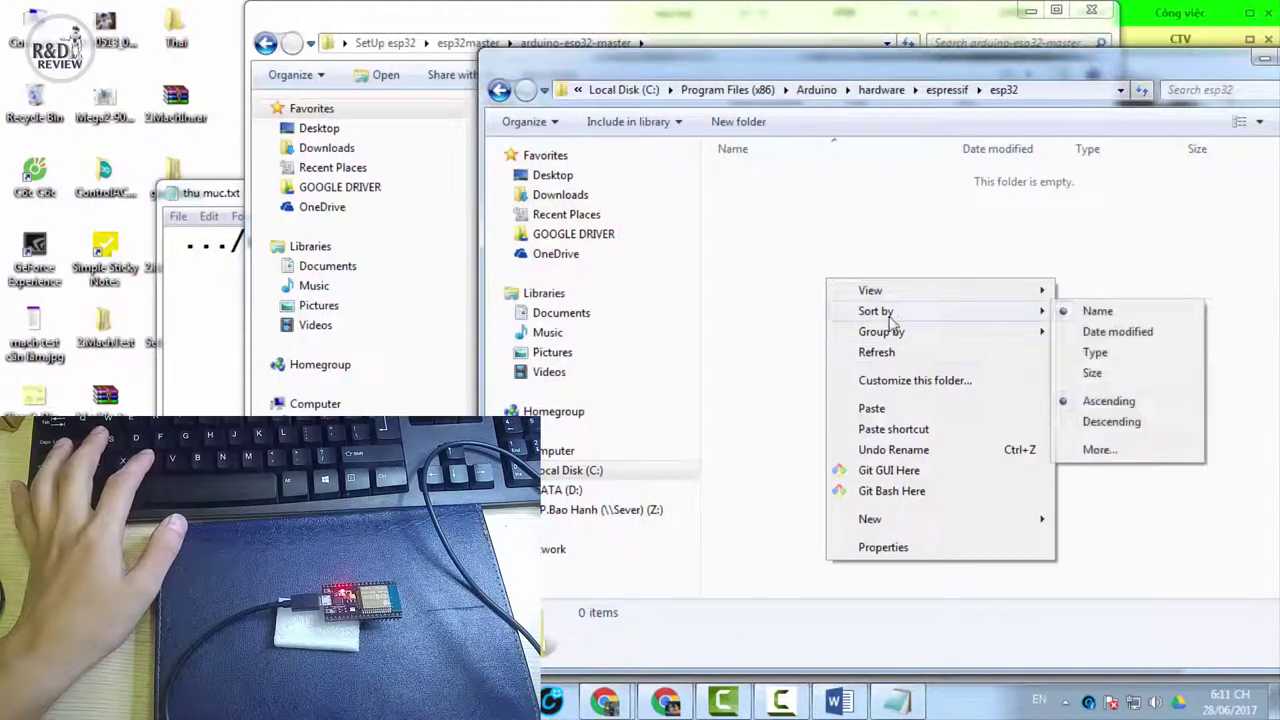
{"action": "left_click", "coordinate": [872, 409]}
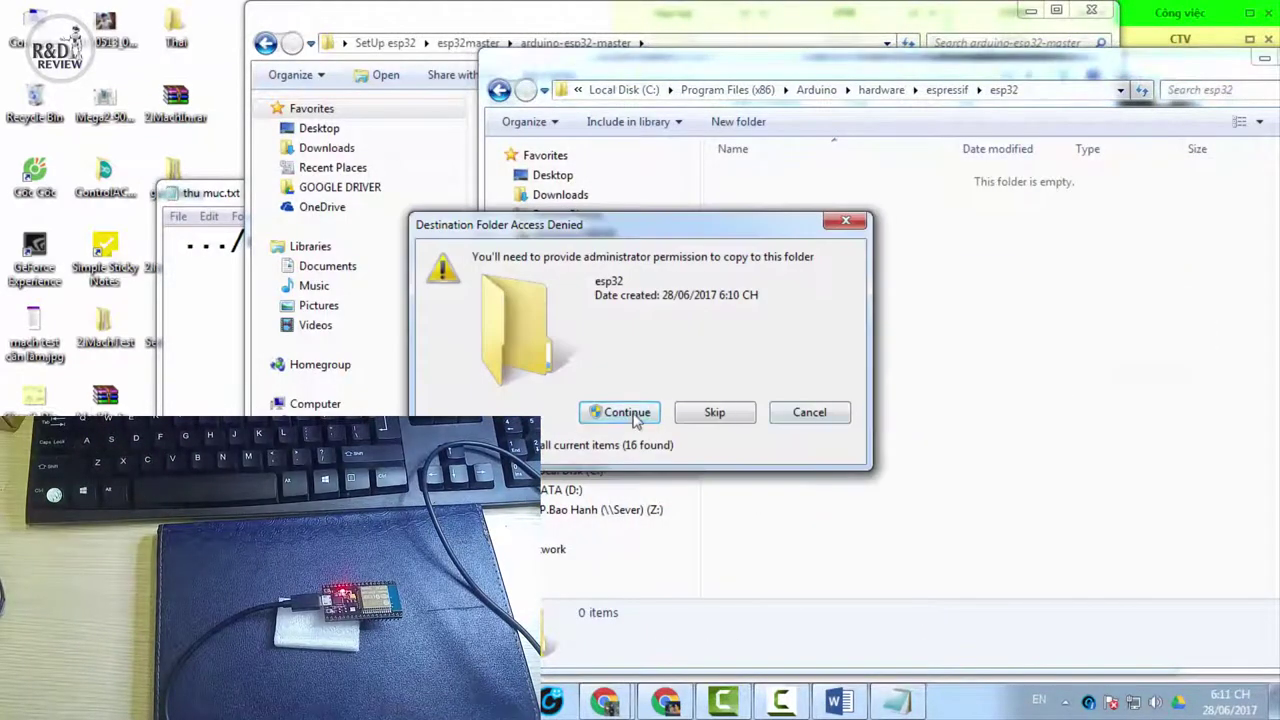
{"action": "left_click", "coordinate": [627, 413]}
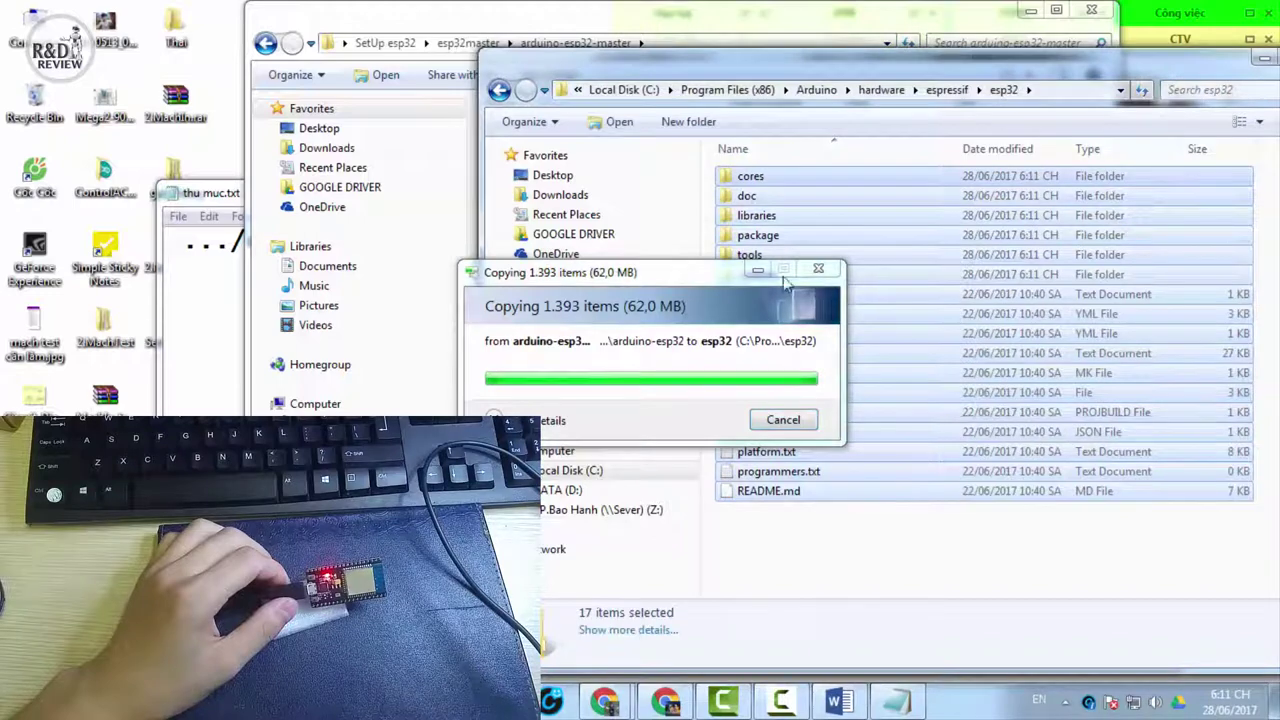
Minimize the arduino-esp32-master window and thu muc.txt, leaving the esp32 folder in view with its files deselected.
{"action": "left_click_drag", "start_coordinate": [889, 77], "coordinate": [655, 72]}
{"action": "left_click", "coordinate": [1027, 10]}
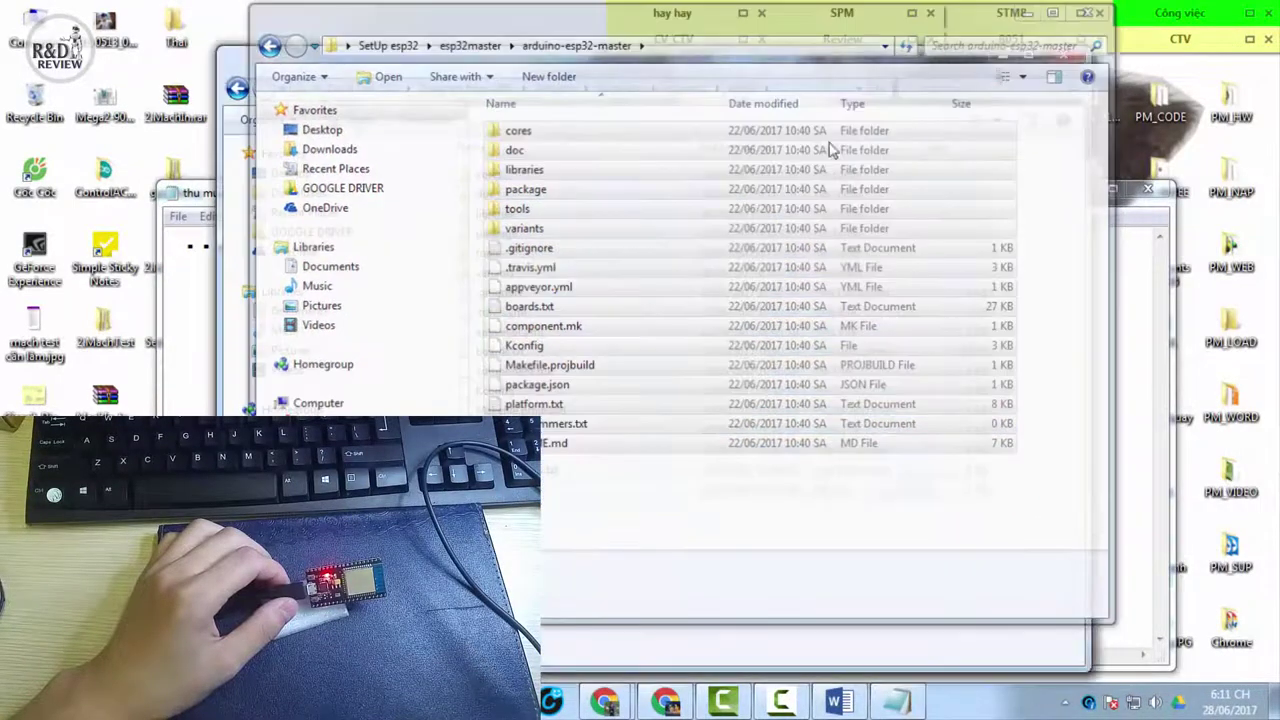
{"action": "left_click_drag", "start_coordinate": [800, 70], "coordinate": [838, 60]}
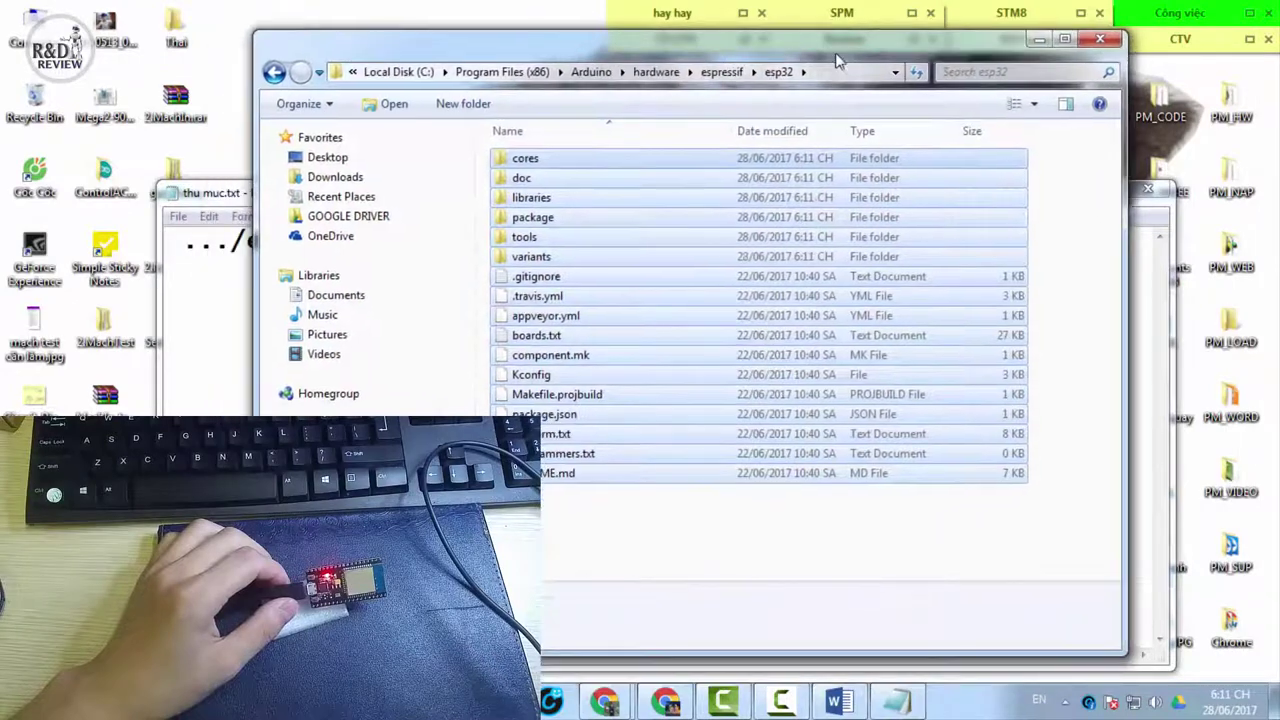
{"action": "left_click", "coordinate": [728, 535]}
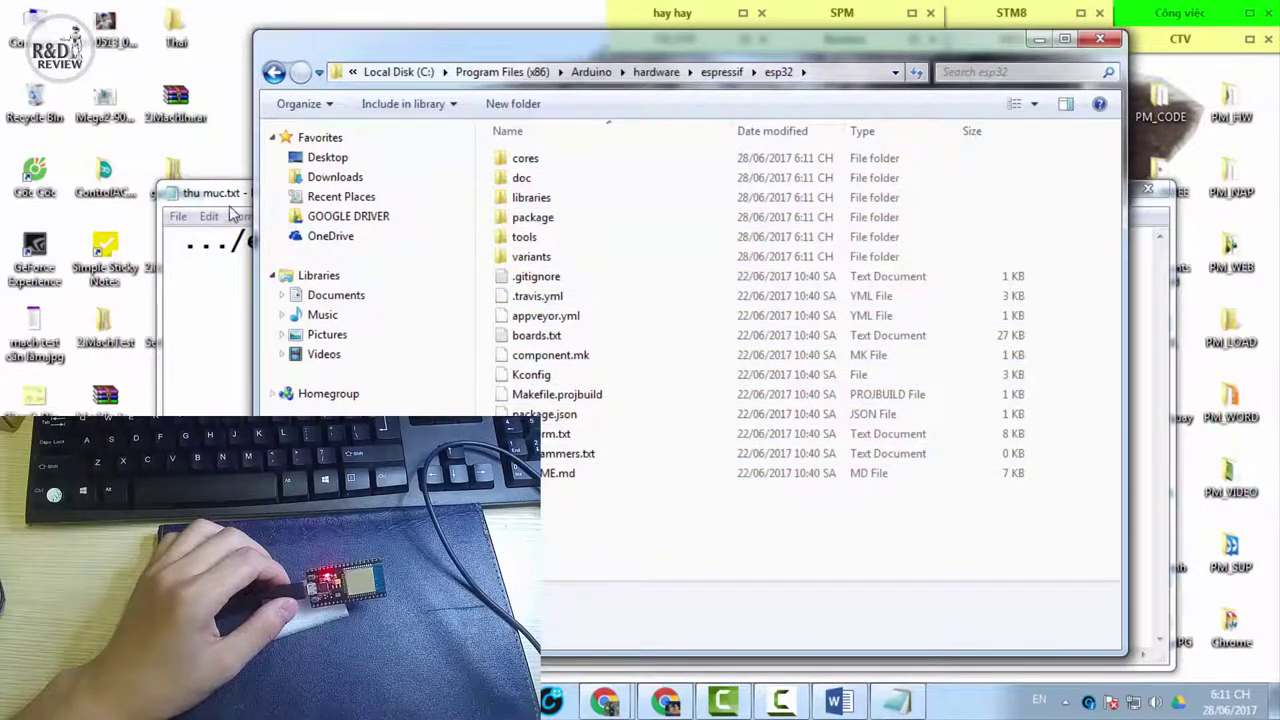
{"action": "left_click_drag", "start_coordinate": [229, 193], "coordinate": [143, 142]}
{"action": "left_click", "coordinate": [998, 143]}
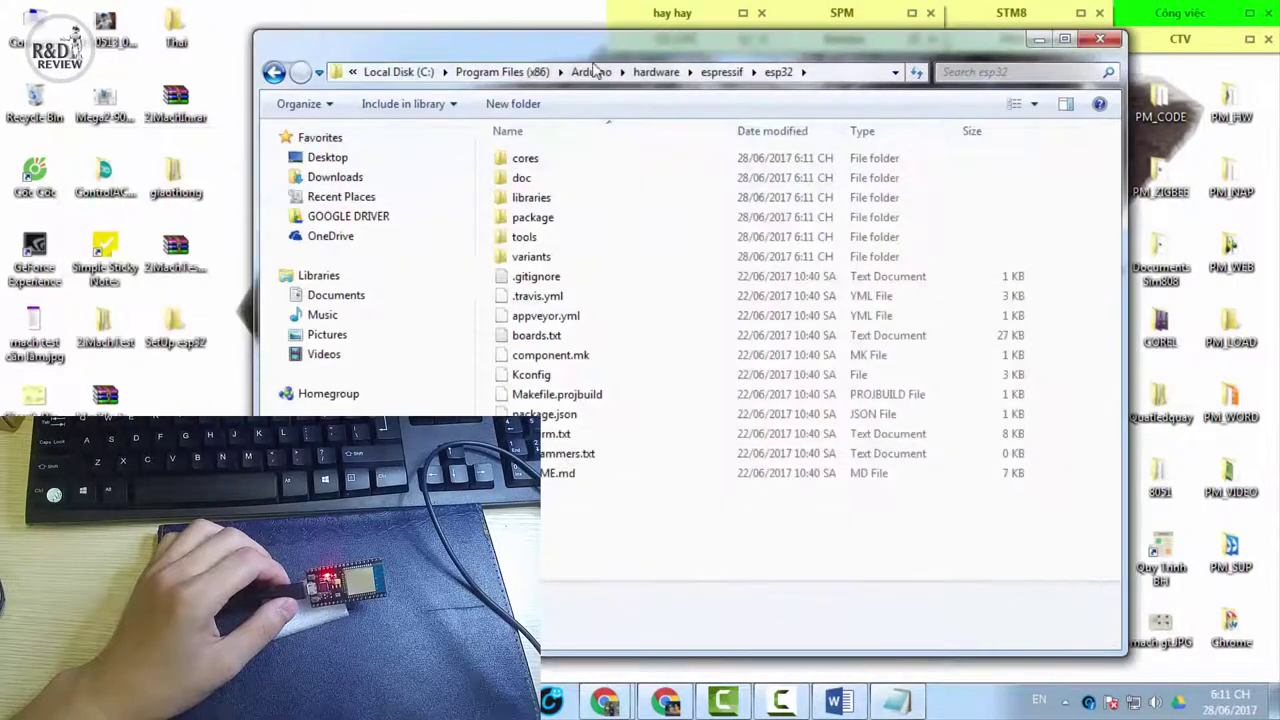
Open the tools folder inside esp32 and select get.exe.
{"action": "left_click_drag", "start_coordinate": [595, 46], "coordinate": [632, 77]}
{"action": "double_click", "coordinate": [812, 258]}
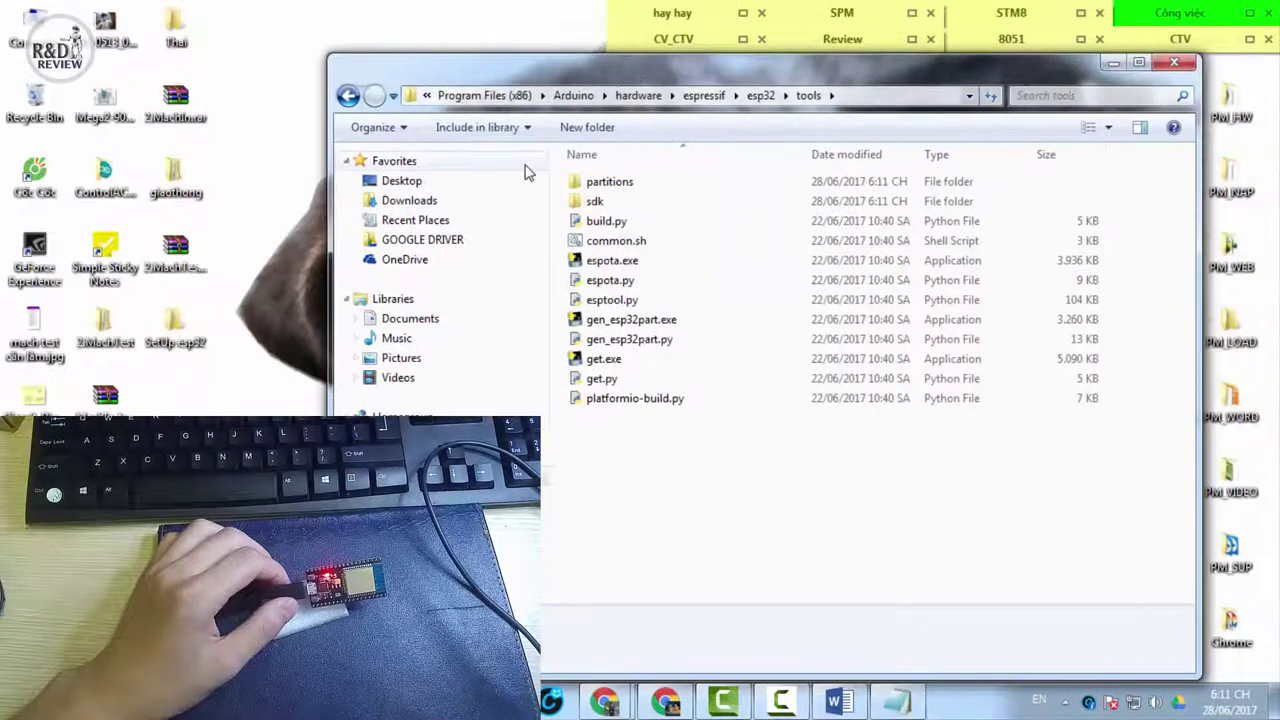
{"action": "left_click", "coordinate": [610, 362]}
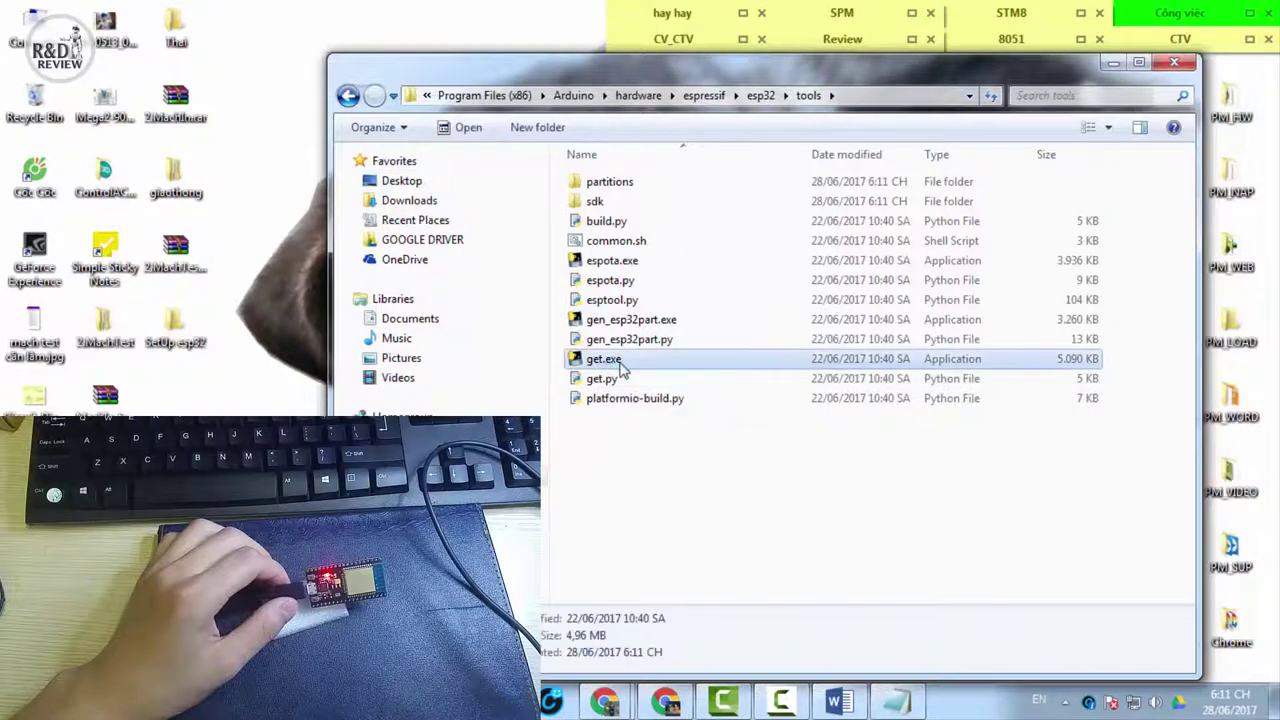
Look at the Git-2.13.1.2-64-bit.exe and python-3.6.1.exe installers in the SetUp esp32 folder, and return to the tools folder.
{"action": "double_click", "coordinate": [170, 340]}
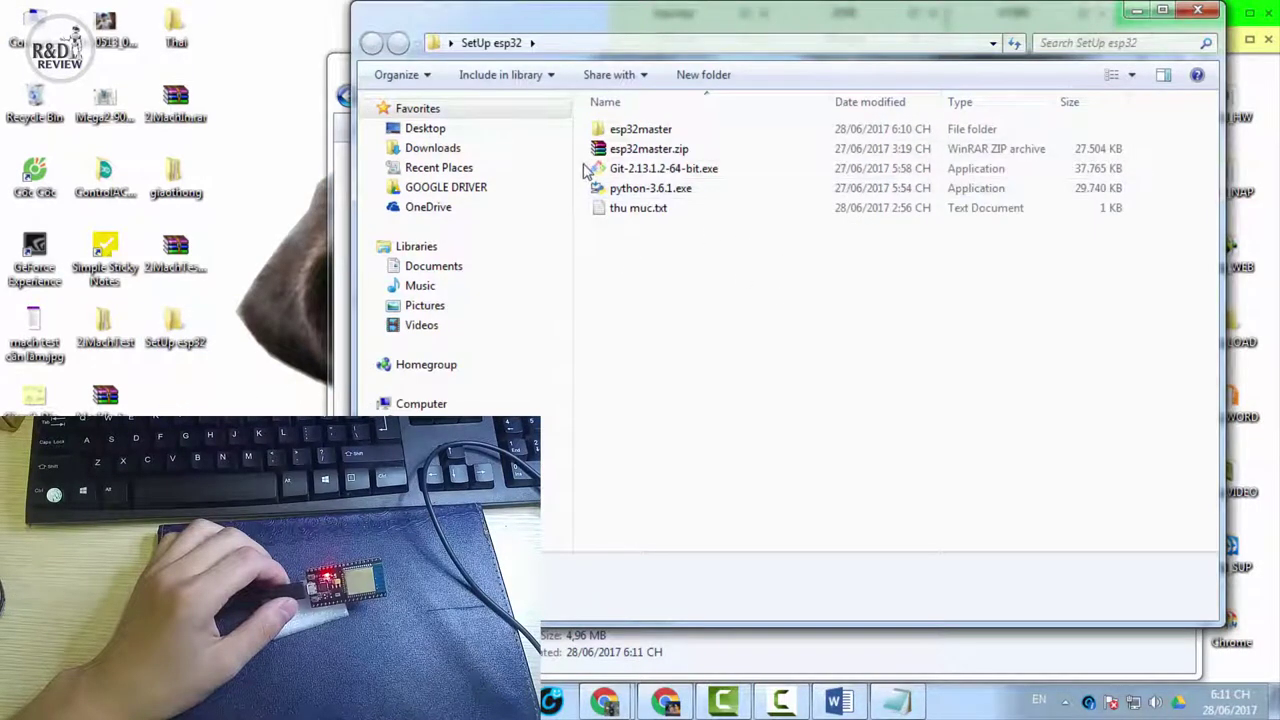
{"action": "left_click_drag", "start_coordinate": [588, 168], "coordinate": [736, 203]}
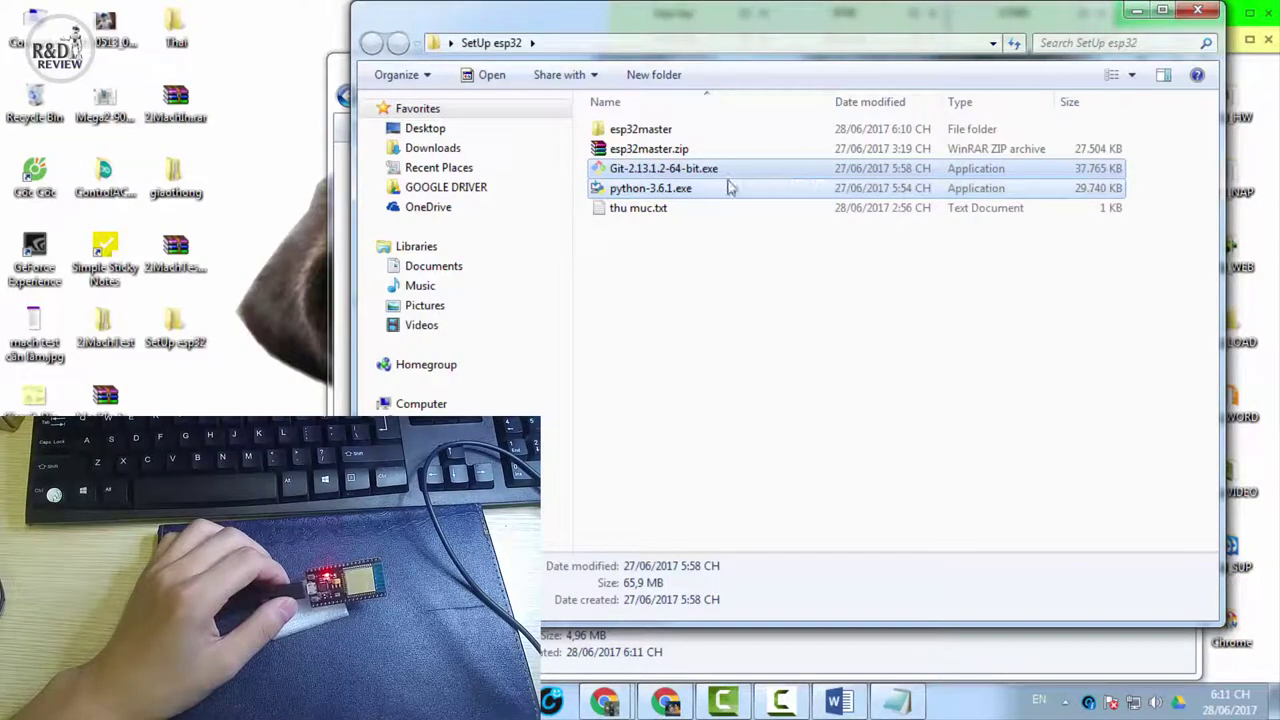
{"action": "left_click", "coordinate": [657, 280]}
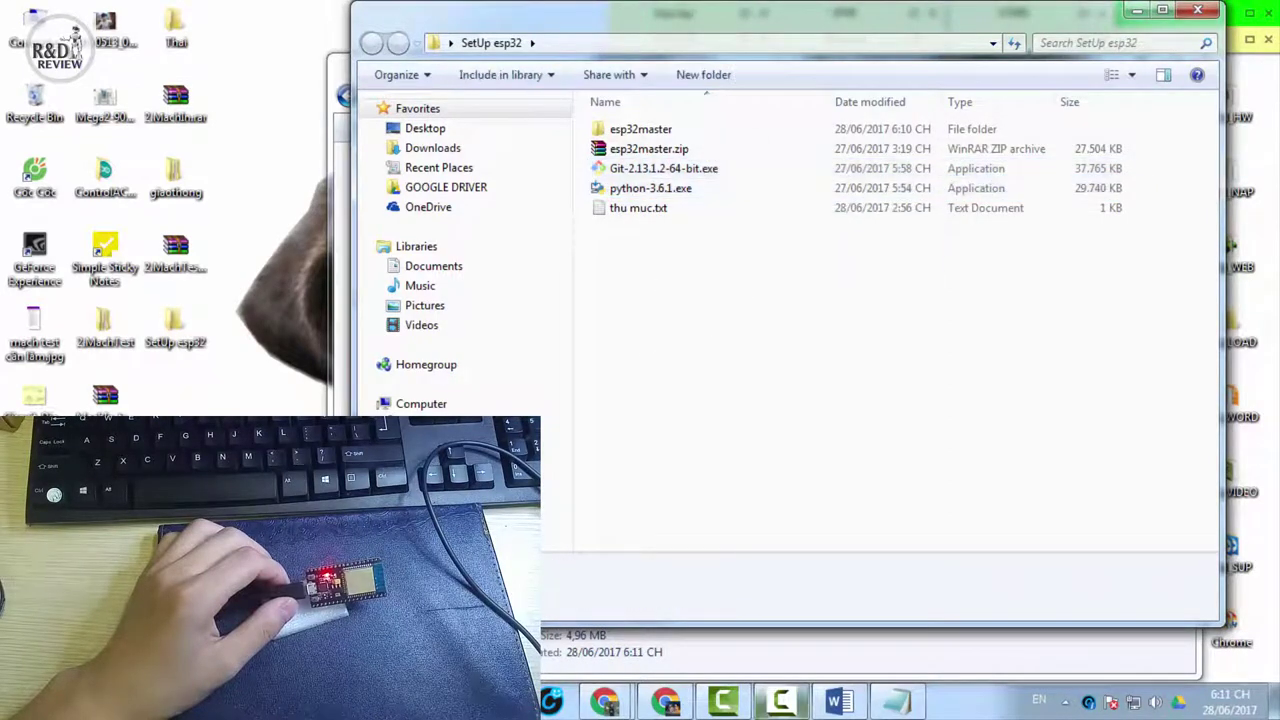
{"action": "mouse_move", "coordinate": [896, 701]}
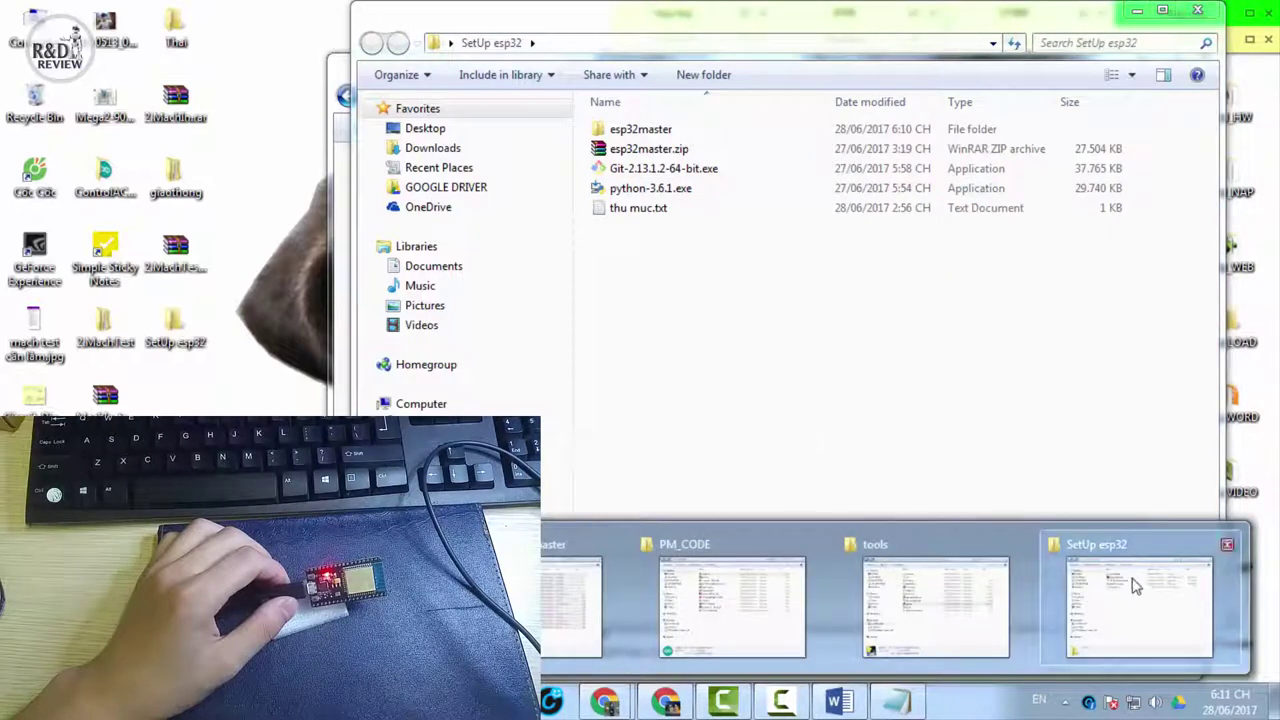
{"action": "left_click", "coordinate": [942, 632]}
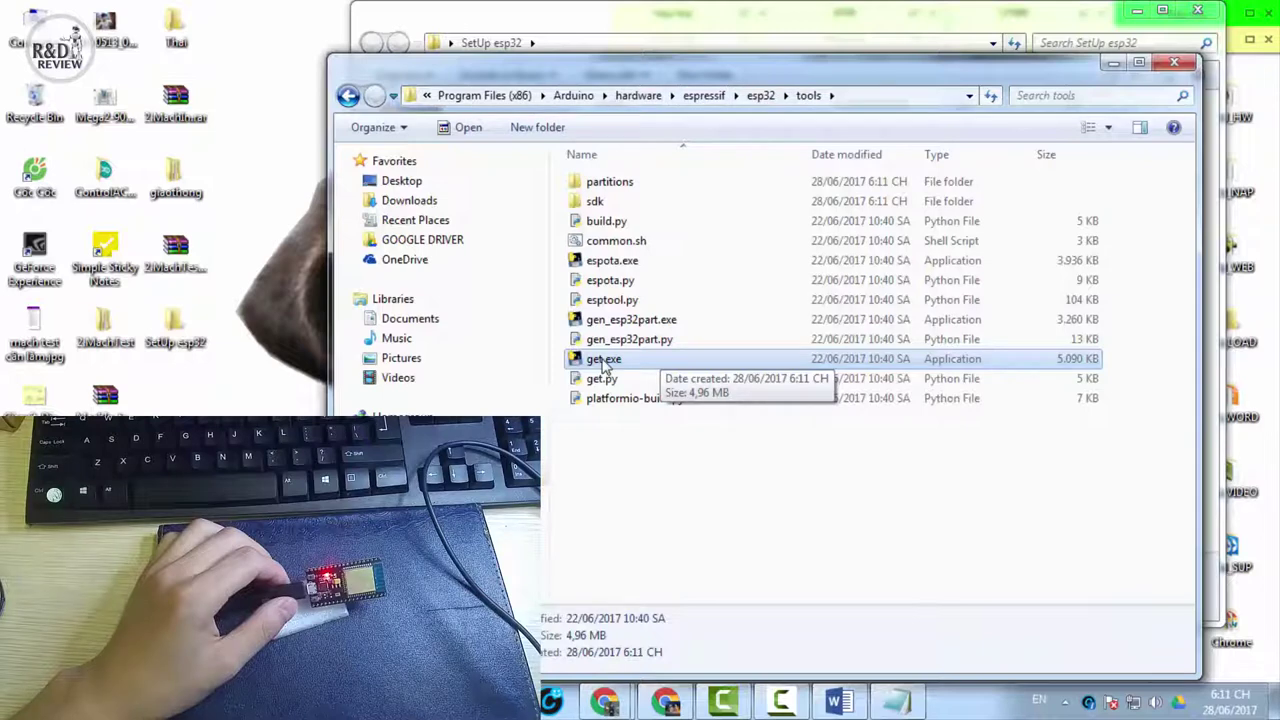
Set get.exe to always run as an administrator in its compatibility properties.
{"action": "right_click", "coordinate": [604, 366]}
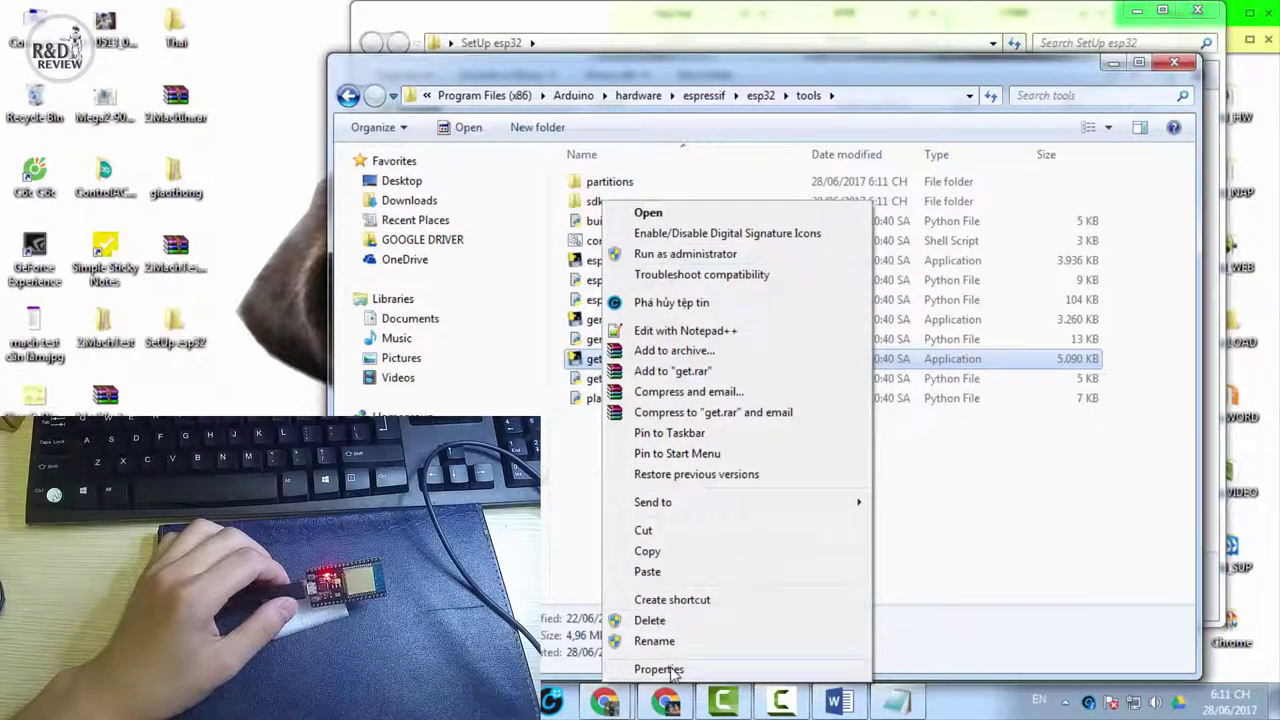
{"action": "left_click", "coordinate": [660, 669]}
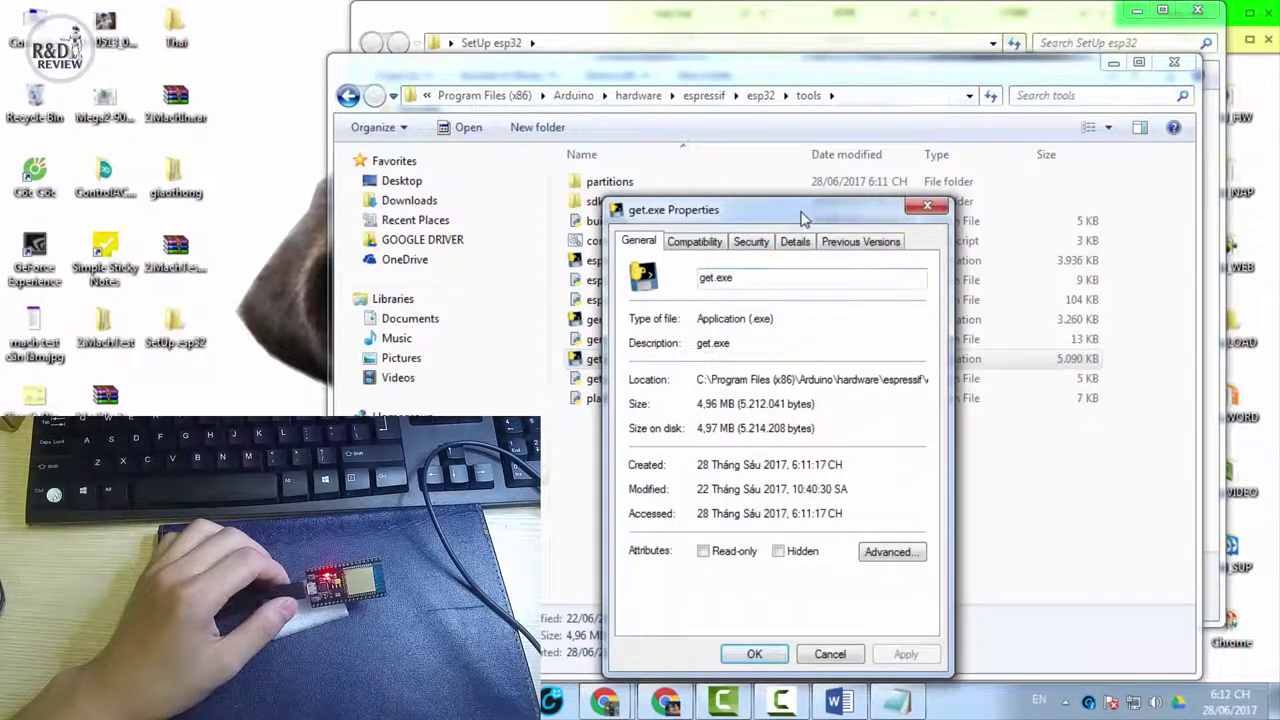
{"action": "left_click_drag", "start_coordinate": [798, 214], "coordinate": [815, 135]}
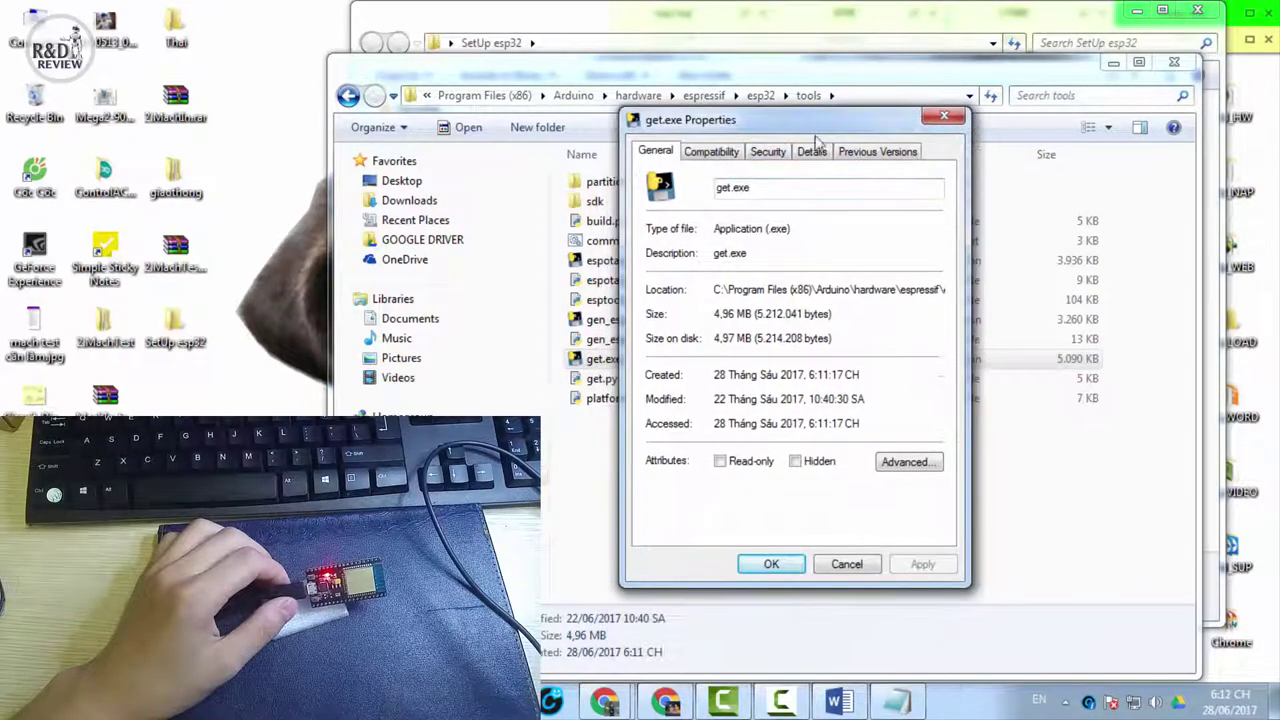
{"action": "left_click", "coordinate": [716, 155]}
{"action": "double_click", "coordinate": [716, 478]}
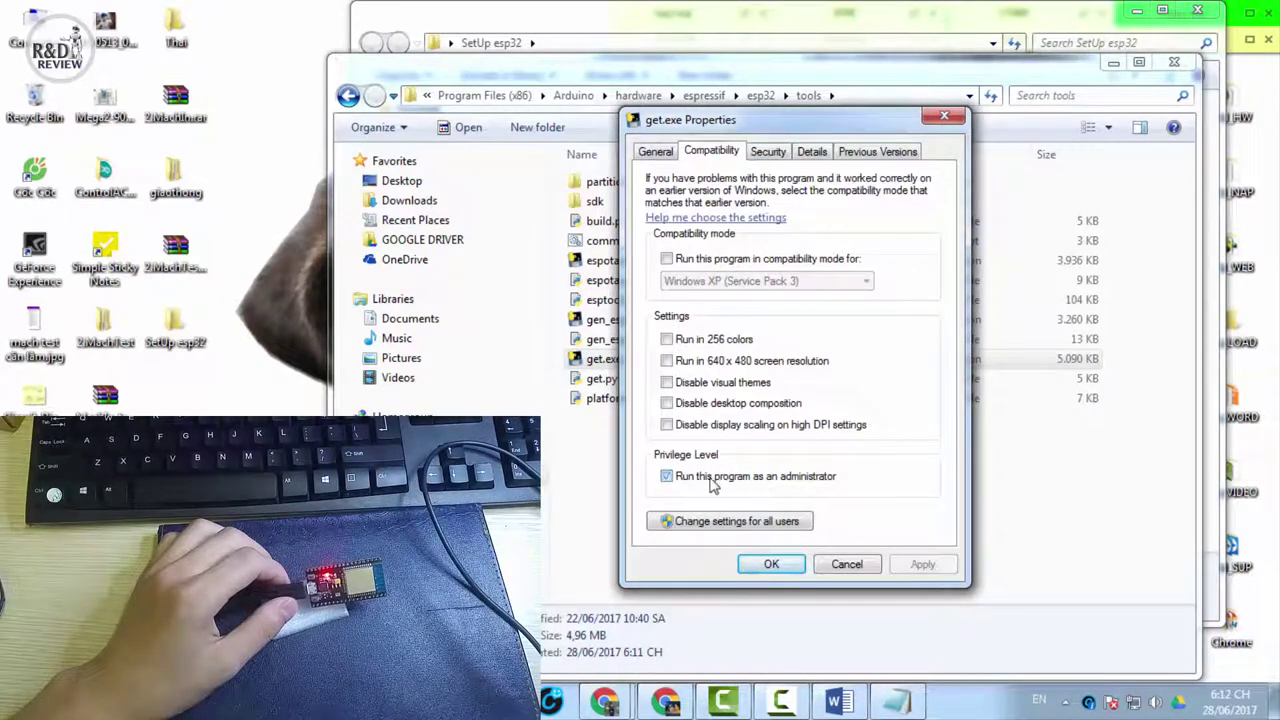
{"action": "left_click", "coordinate": [771, 566]}
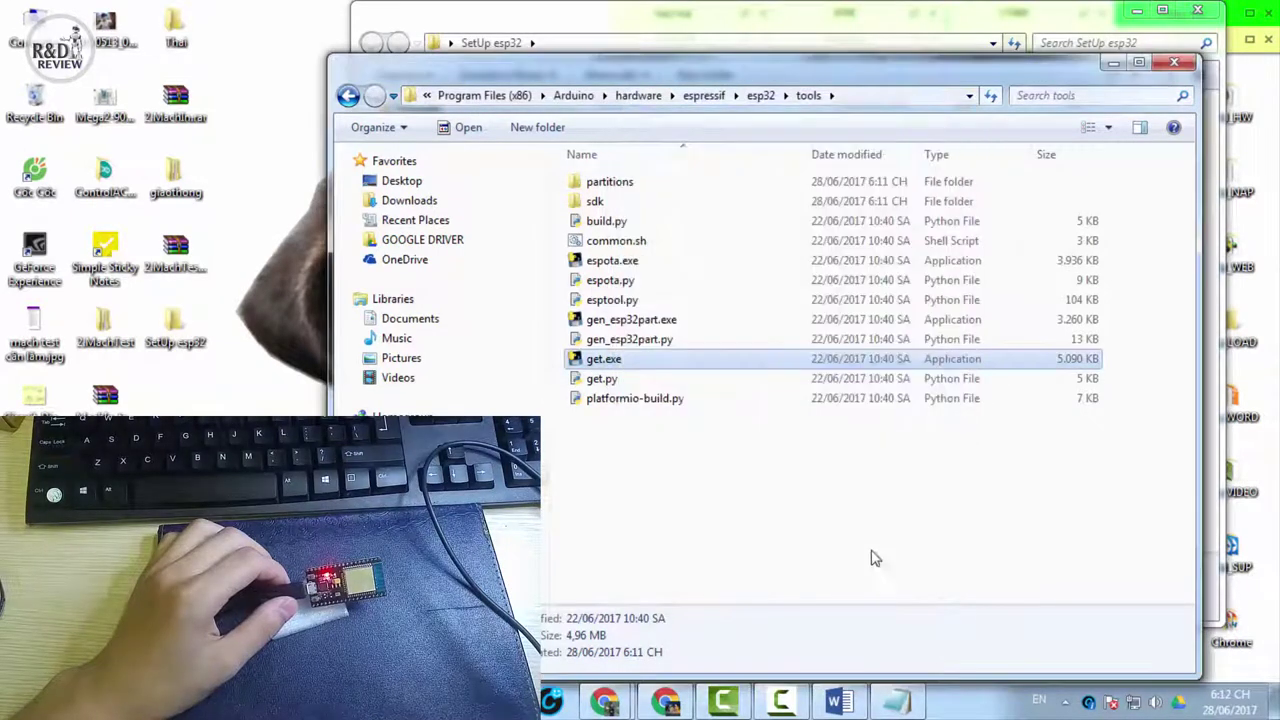
Run get.exe as administrator and let it download and unpack the ESP32 tools.
{"action": "right_click", "coordinate": [665, 359]}
{"action": "left_click", "coordinate": [754, 255]}
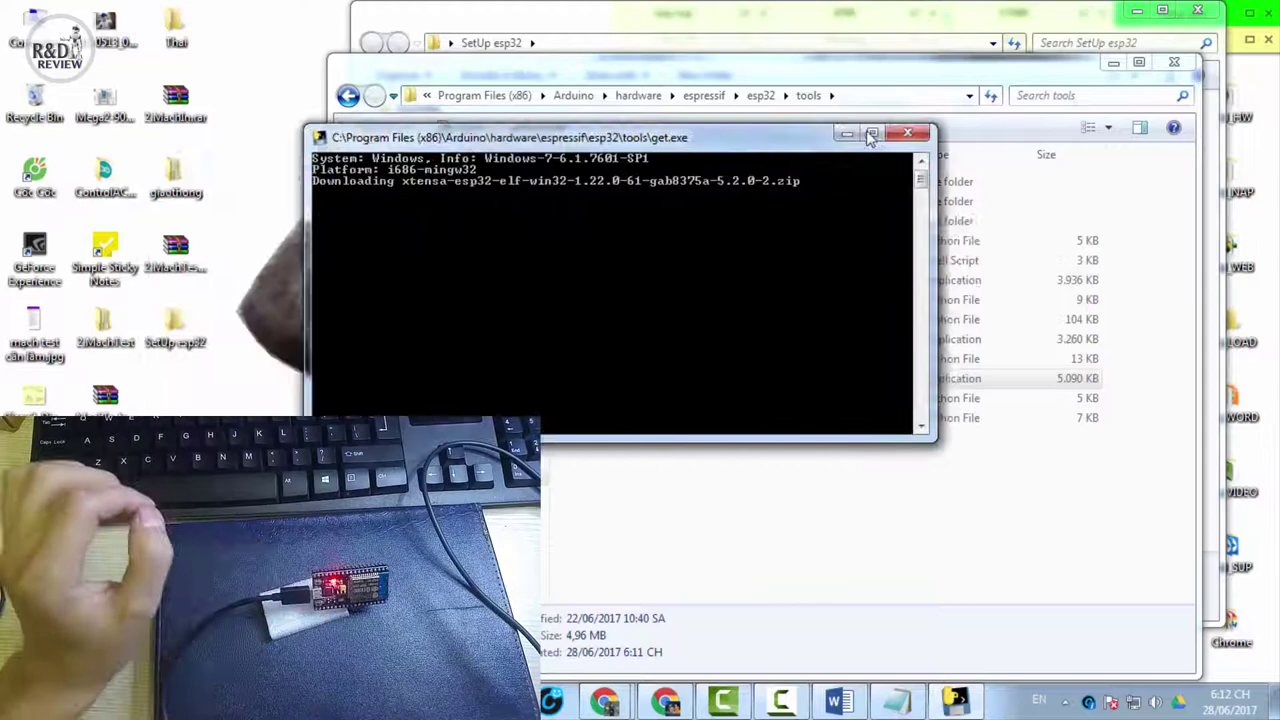
{"action": "left_click", "coordinate": [870, 135]}
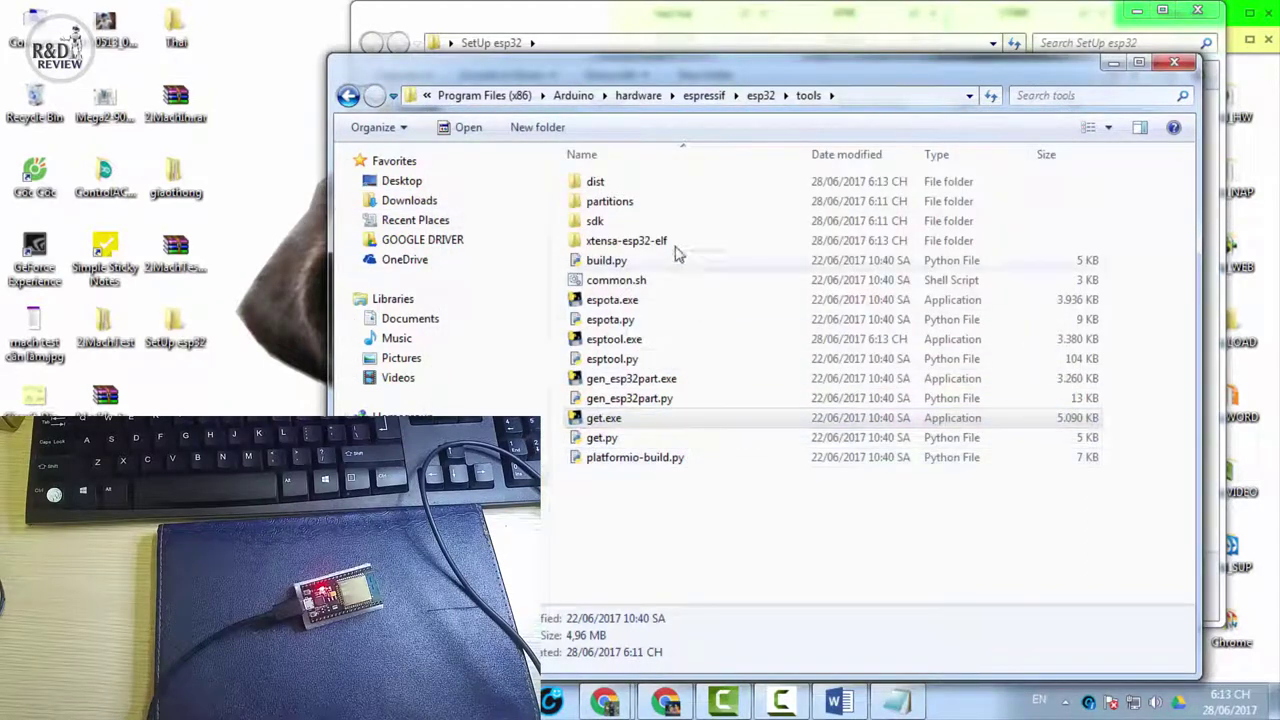
Minimize the tools and SetUp esp32 windows, and launch Arduino from the PM_CODE folder on the desktop.
{"action": "left_click", "coordinate": [1070, 515]}
{"action": "left_click_drag", "start_coordinate": [1070, 515], "coordinate": [822, 508]}
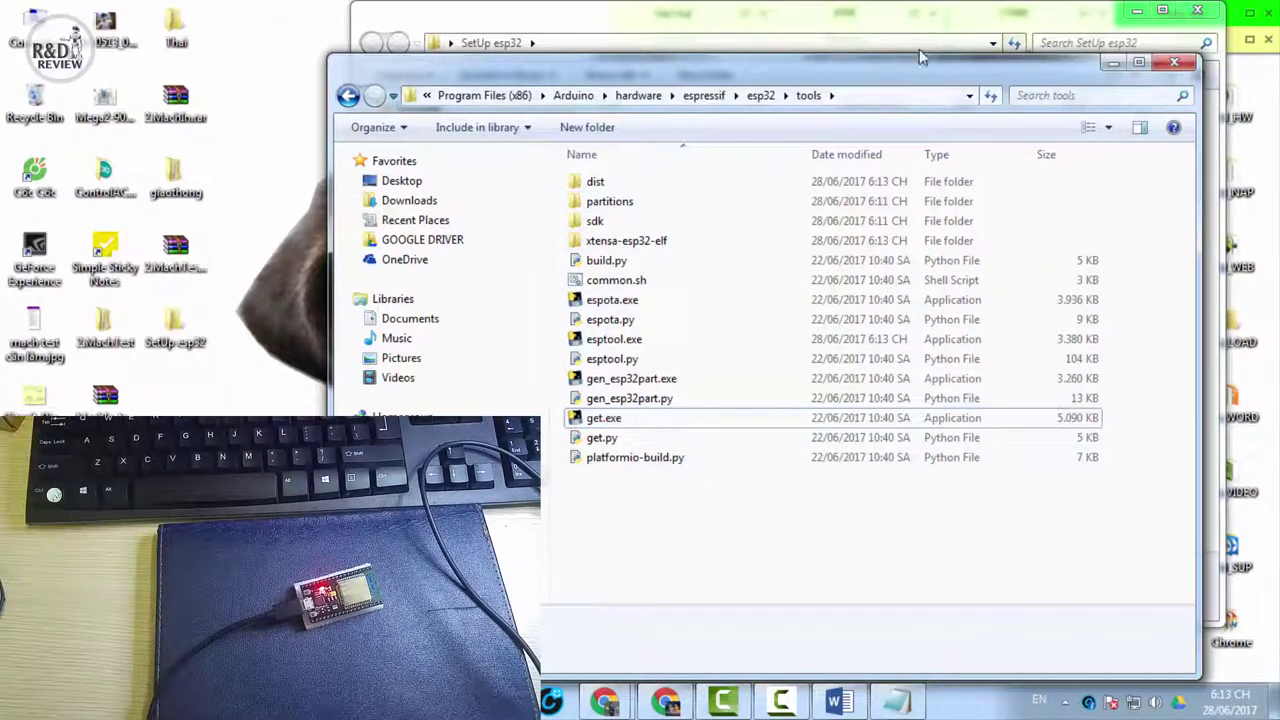
{"action": "left_click_drag", "start_coordinate": [920, 60], "coordinate": [807, 60]}
{"action": "left_click", "coordinate": [1061, 62]}
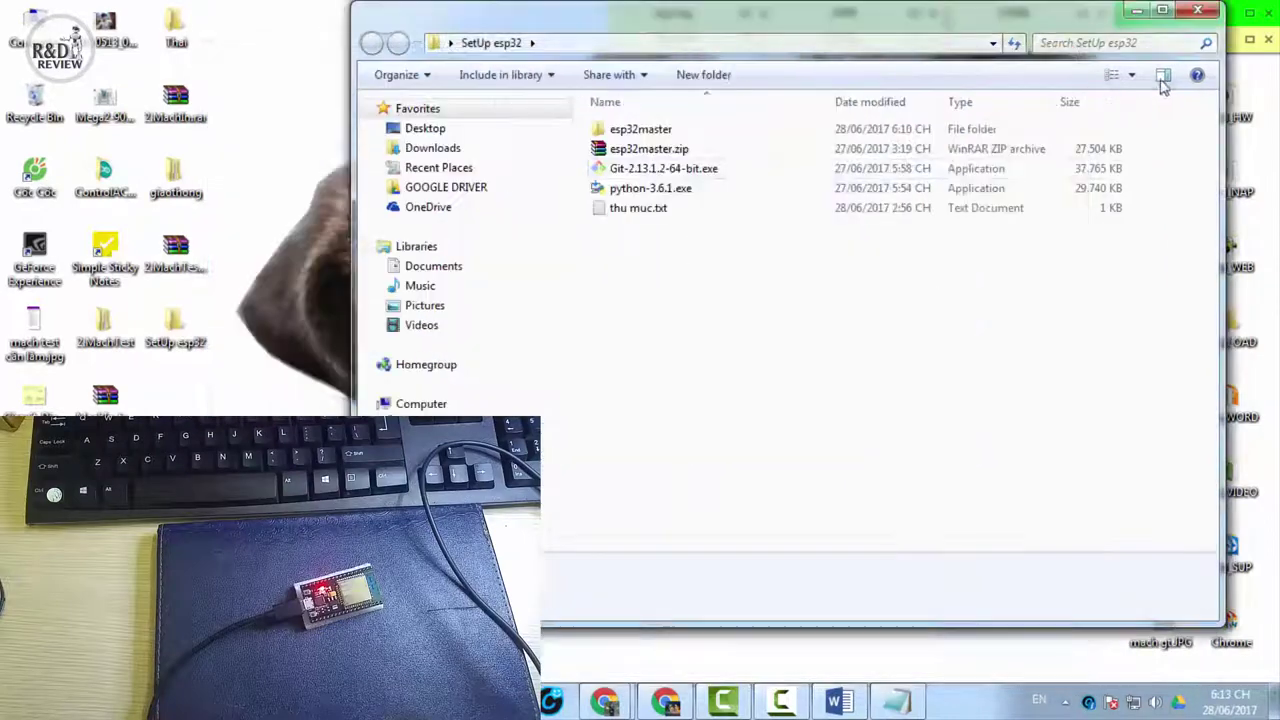
{"action": "left_click", "coordinate": [1137, 11]}
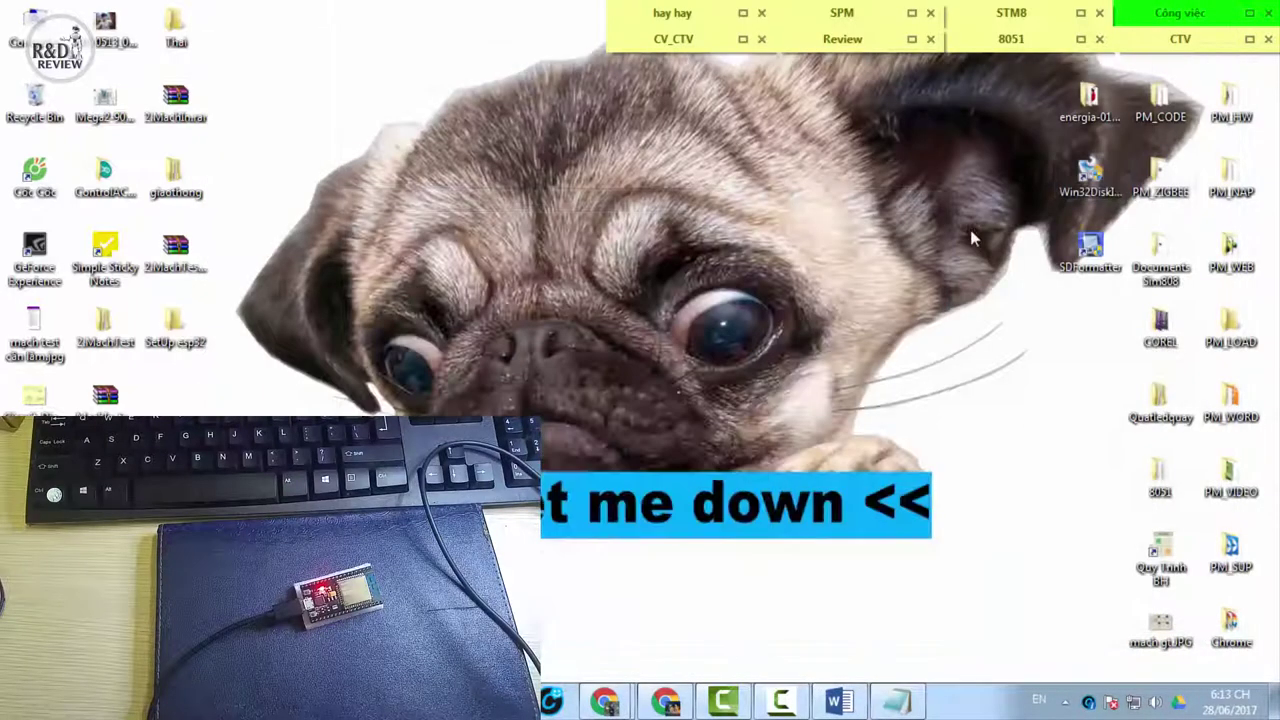
{"action": "double_click", "coordinate": [1160, 100]}
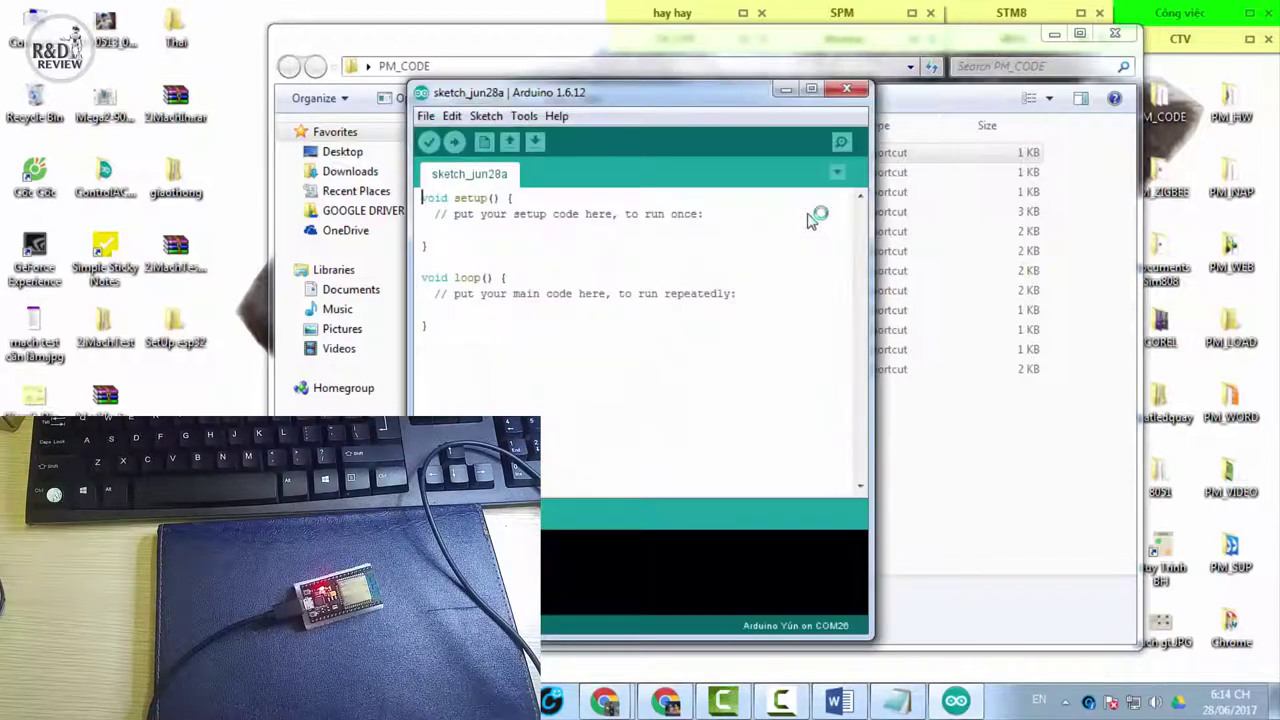
{"action": "left_click_drag", "start_coordinate": [737, 98], "coordinate": [868, 70]}
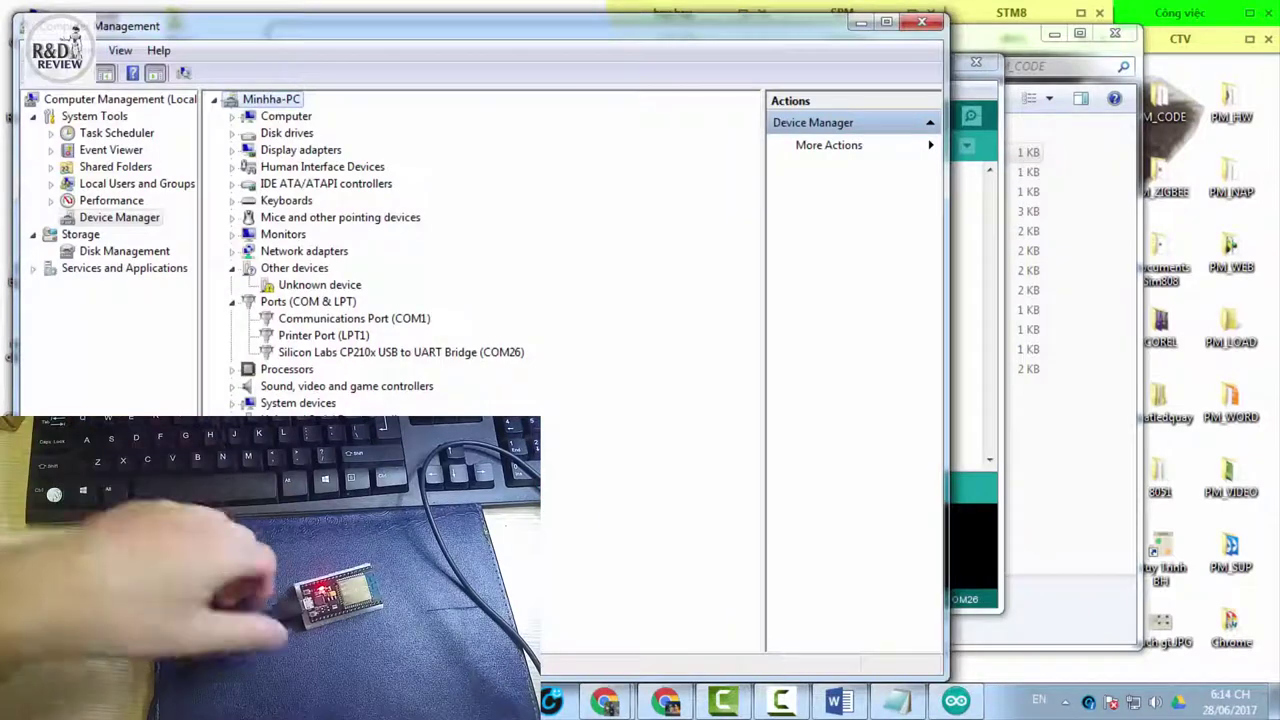
Check in Device Manager which COM port the Silicon Labs CP210x USB to UART Bridge uses, and minimize Computer Management.
{"action": "left_click", "coordinate": [400, 352]}
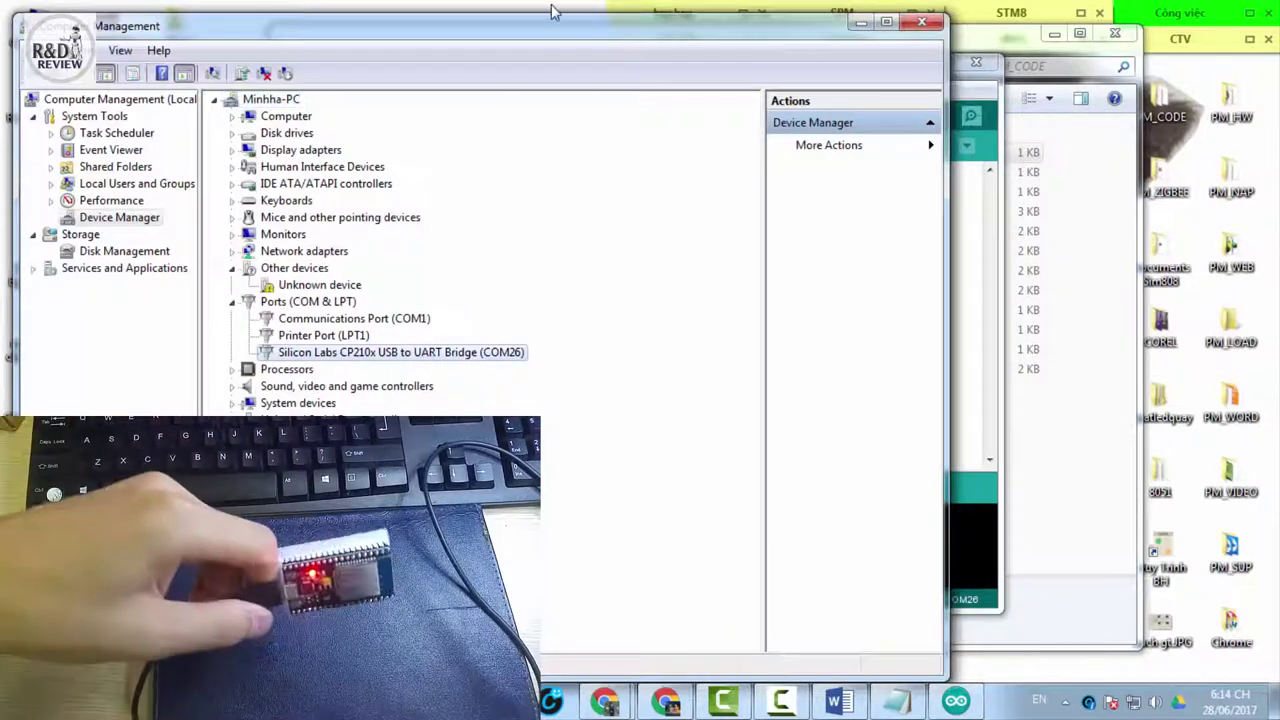
{"action": "left_click_drag", "start_coordinate": [588, 28], "coordinate": [700, 25]}
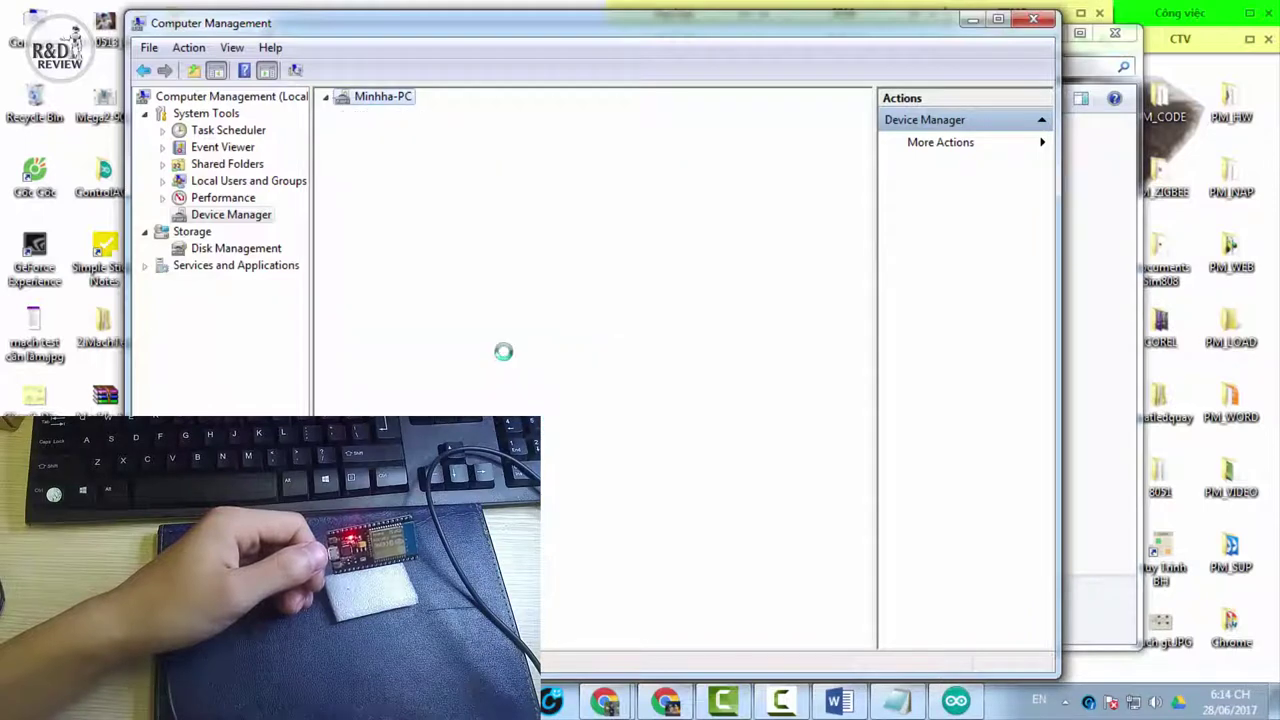
{"action": "scroll", "coordinate": [491, 351], "scroll_direction": "up", "scroll_amount": 7}
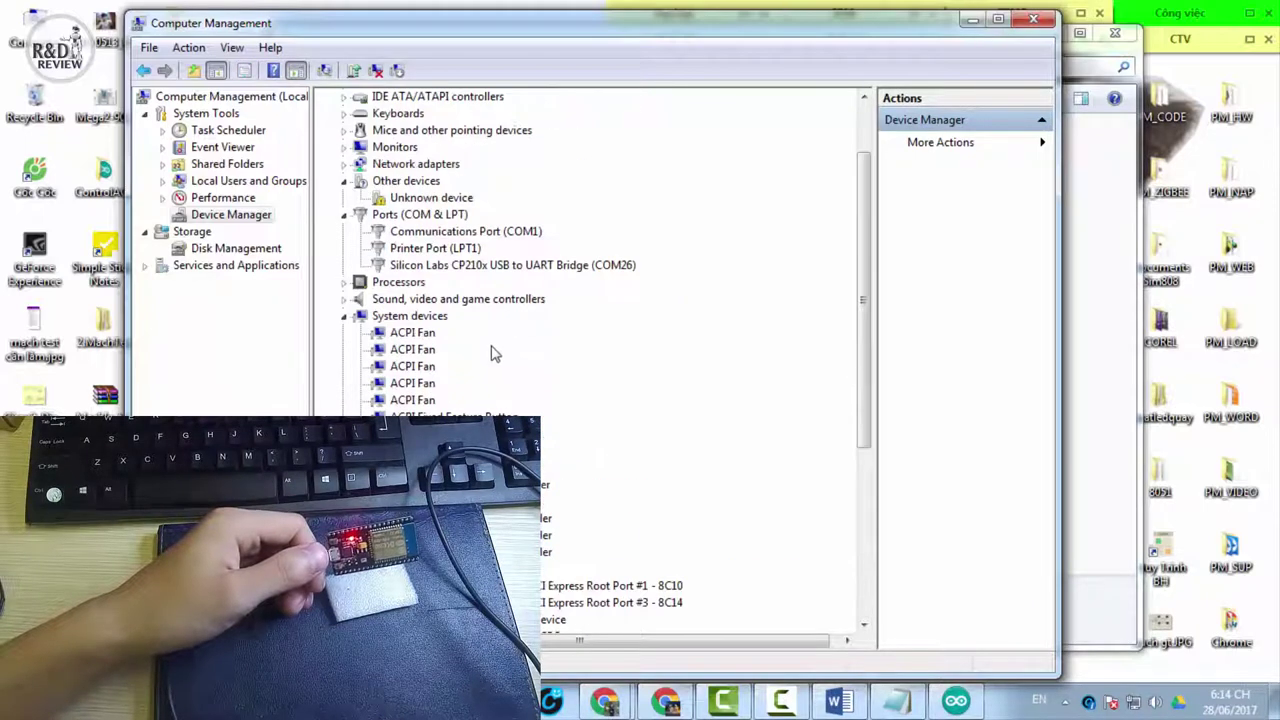
{"action": "left_click", "coordinate": [509, 352]}
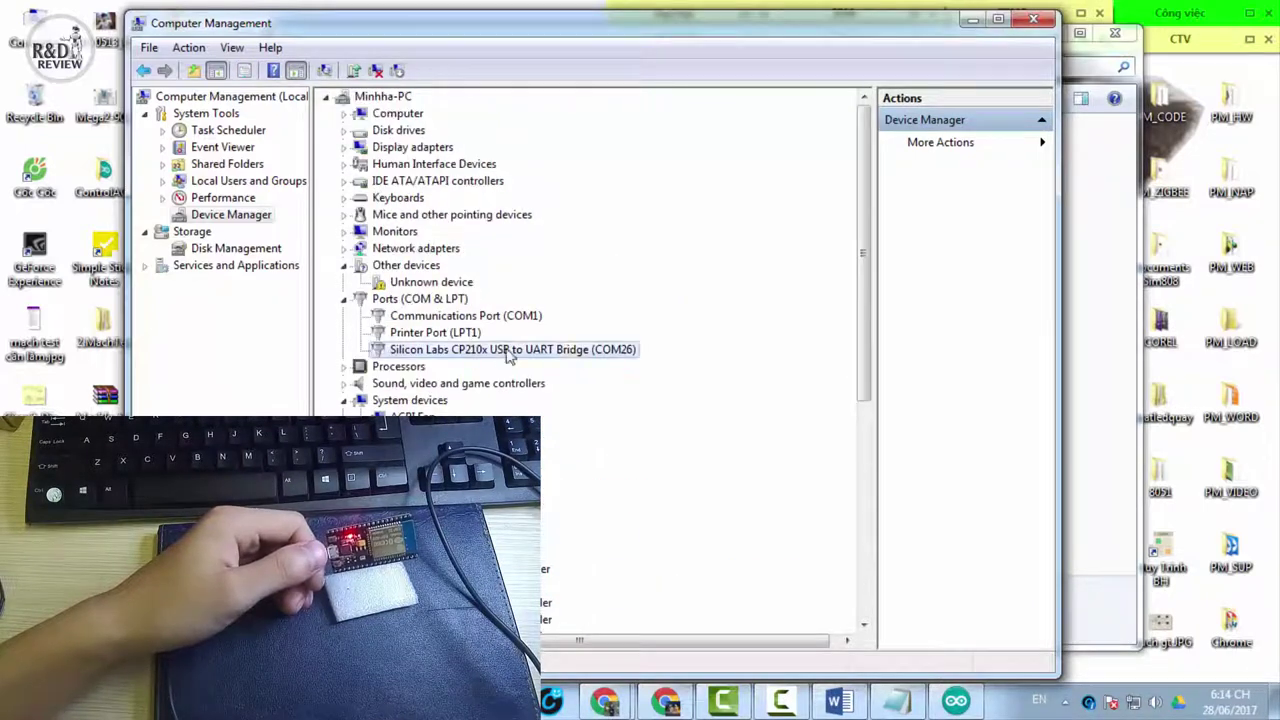
{"action": "left_click", "coordinate": [972, 19]}
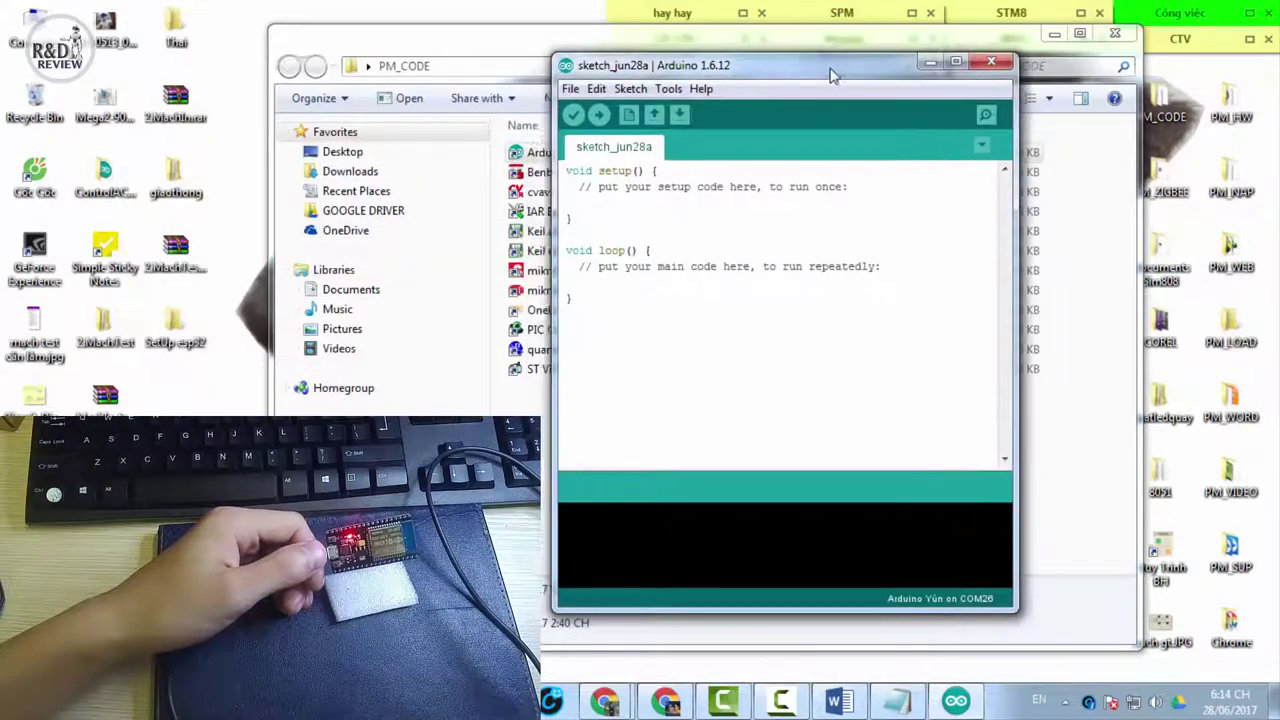
Select ESP32 Dev Module as the board in Arduino and check its port setting.
{"action": "left_click_drag", "start_coordinate": [832, 75], "coordinate": [848, 75]}
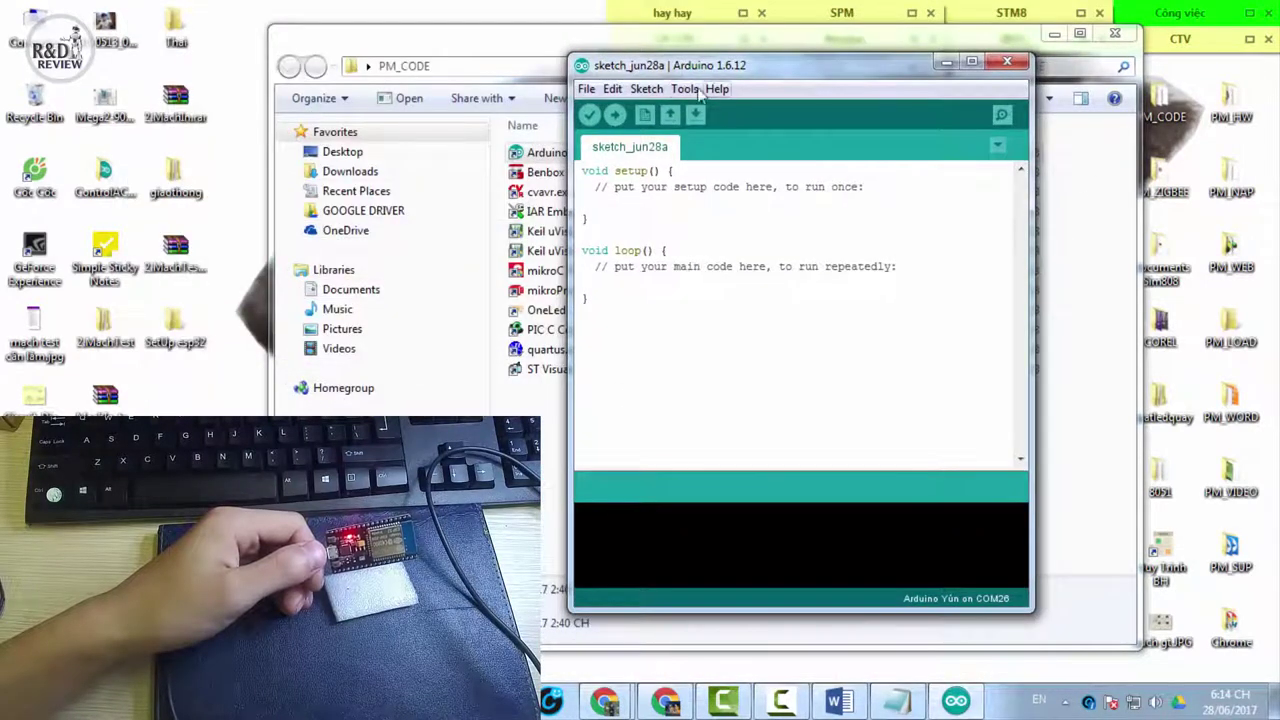
{"action": "left_click", "coordinate": [686, 89]}
{"action": "mouse_move", "coordinate": [714, 261]}
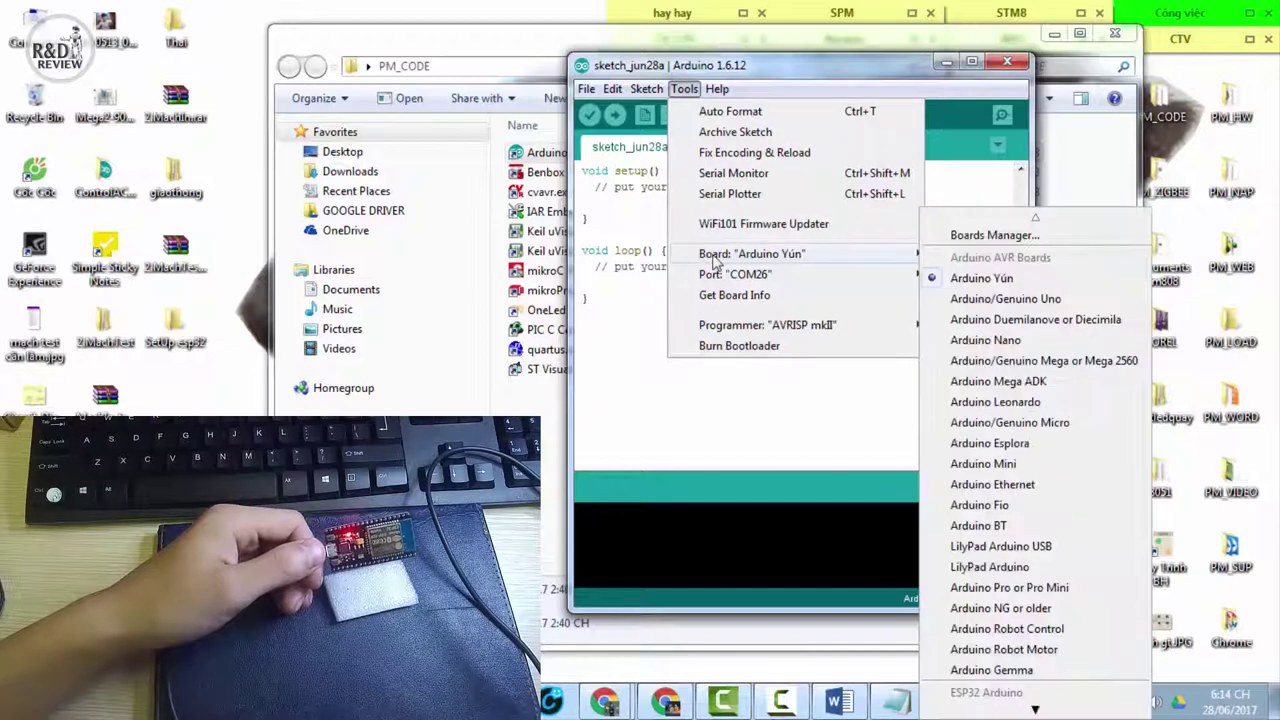
{"action": "scroll", "coordinate": [968, 366], "scroll_direction": "down", "scroll_amount": 6}
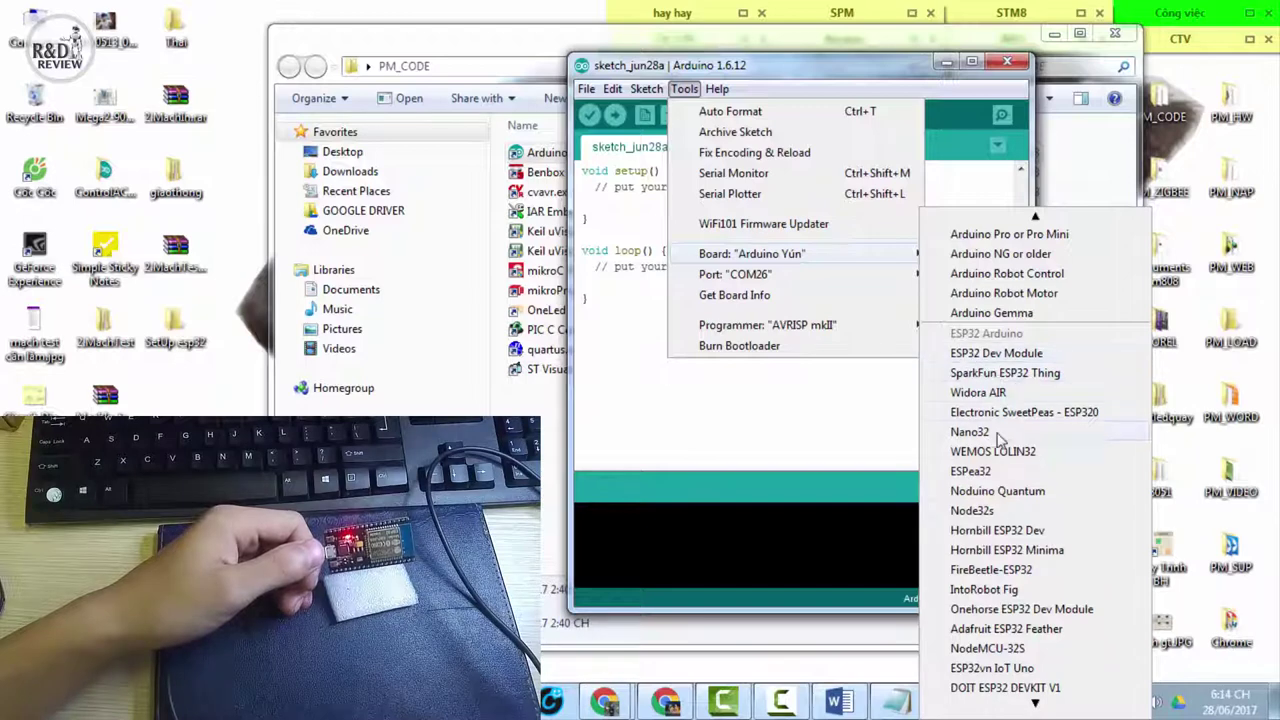
{"action": "scroll", "coordinate": [1003, 555], "scroll_direction": "down", "scroll_amount": 3}
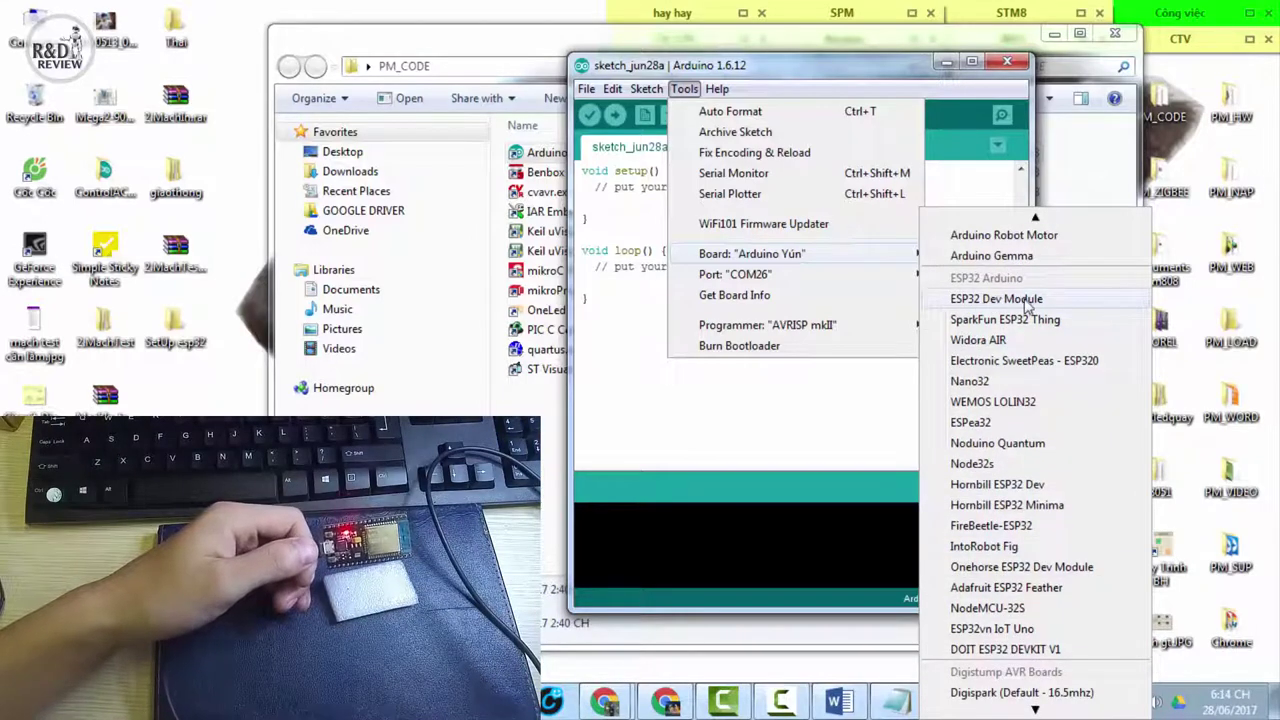
{"action": "left_click", "coordinate": [984, 300]}
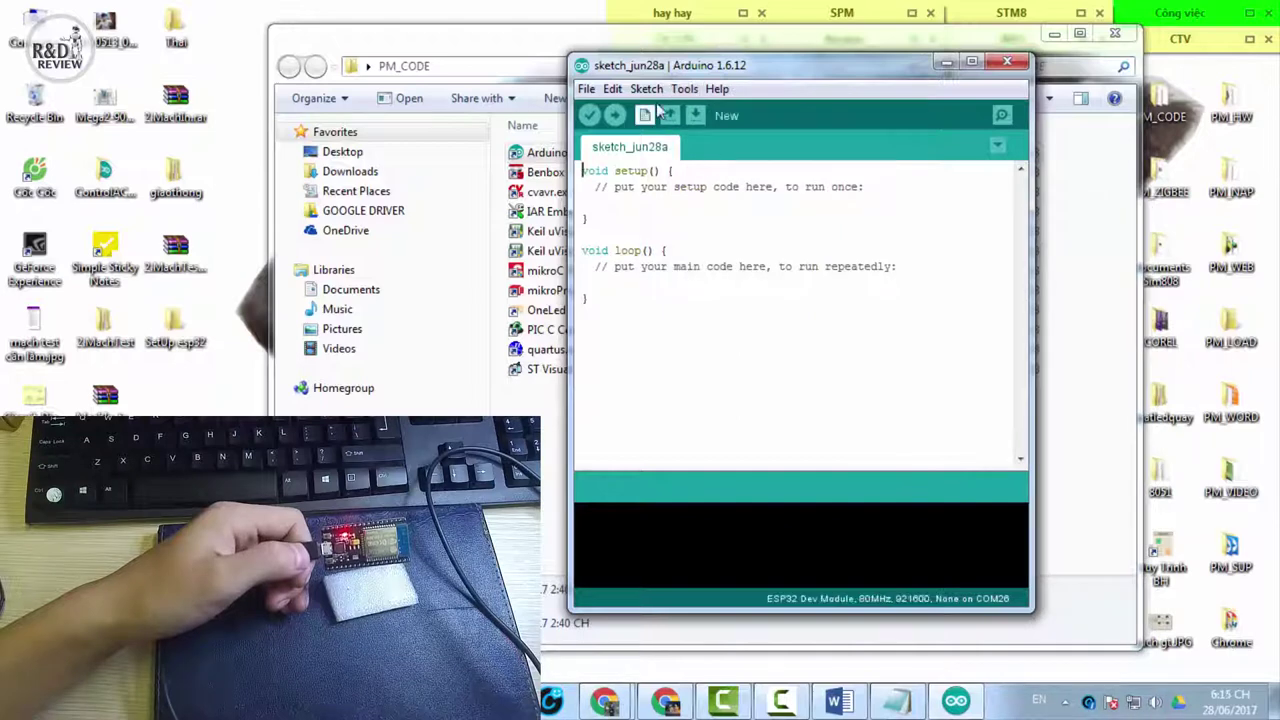
{"action": "left_click", "coordinate": [684, 88]}
{"action": "mouse_move", "coordinate": [735, 340]}
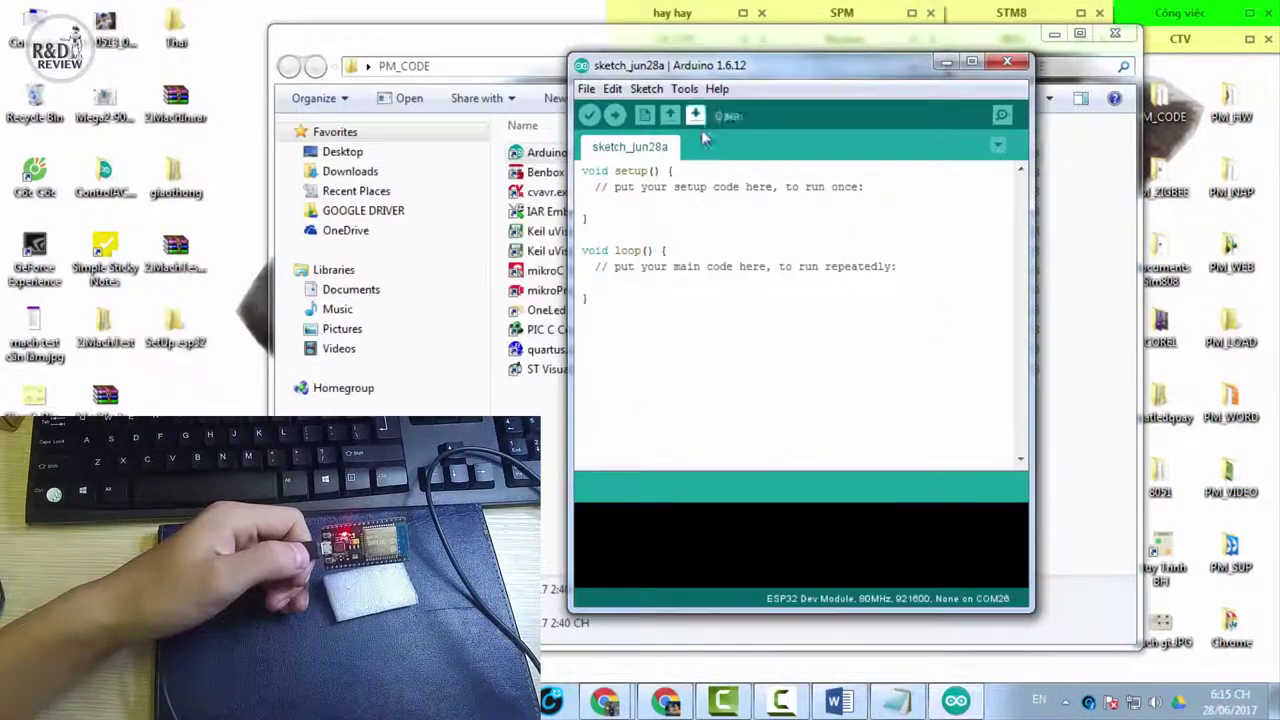
{"action": "left_click", "coordinate": [684, 88]}
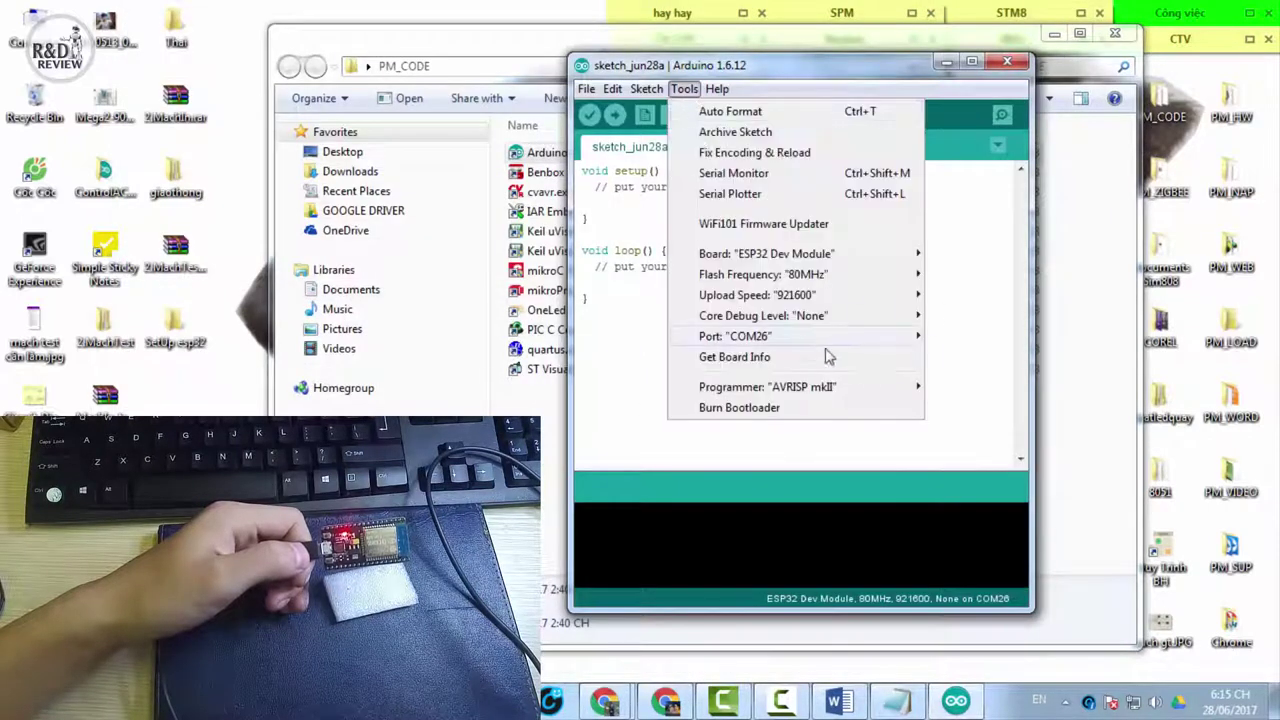
Open the WiFiScan sketch from the WiFi examples for the ESP32 Dev Module.
{"action": "mouse_move", "coordinate": [589, 90]}
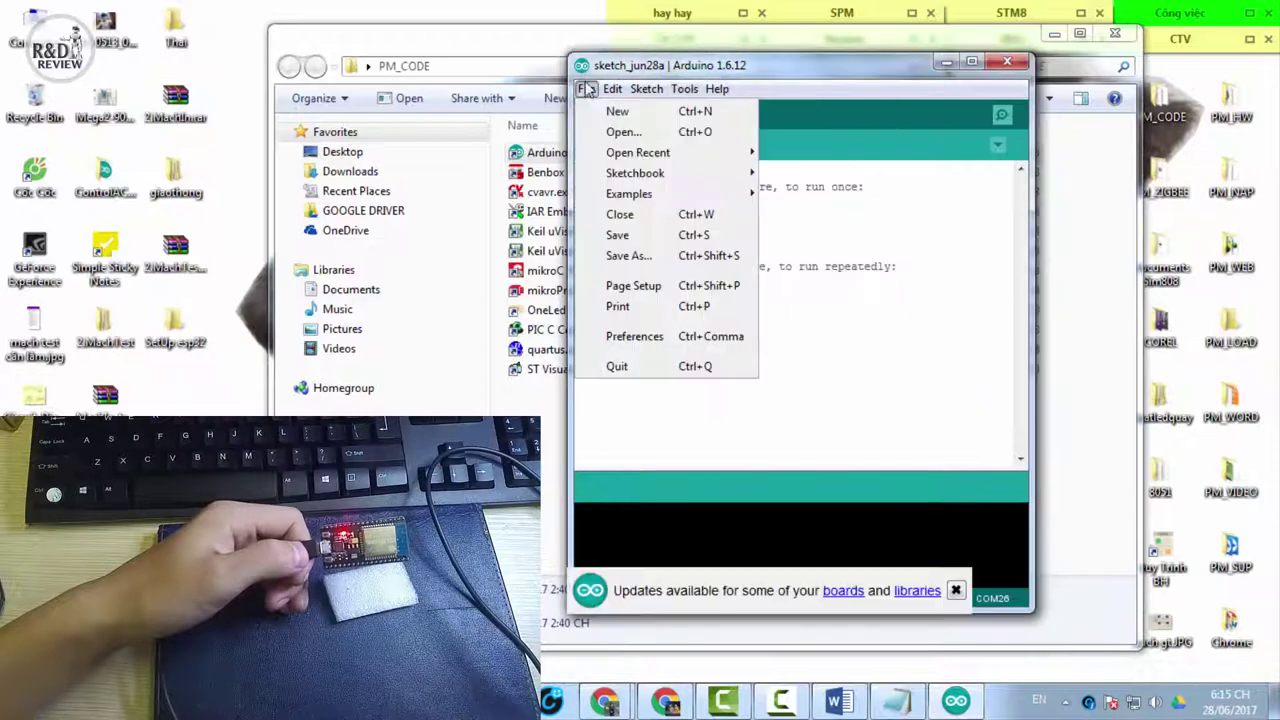
{"action": "mouse_move", "coordinate": [665, 195]}
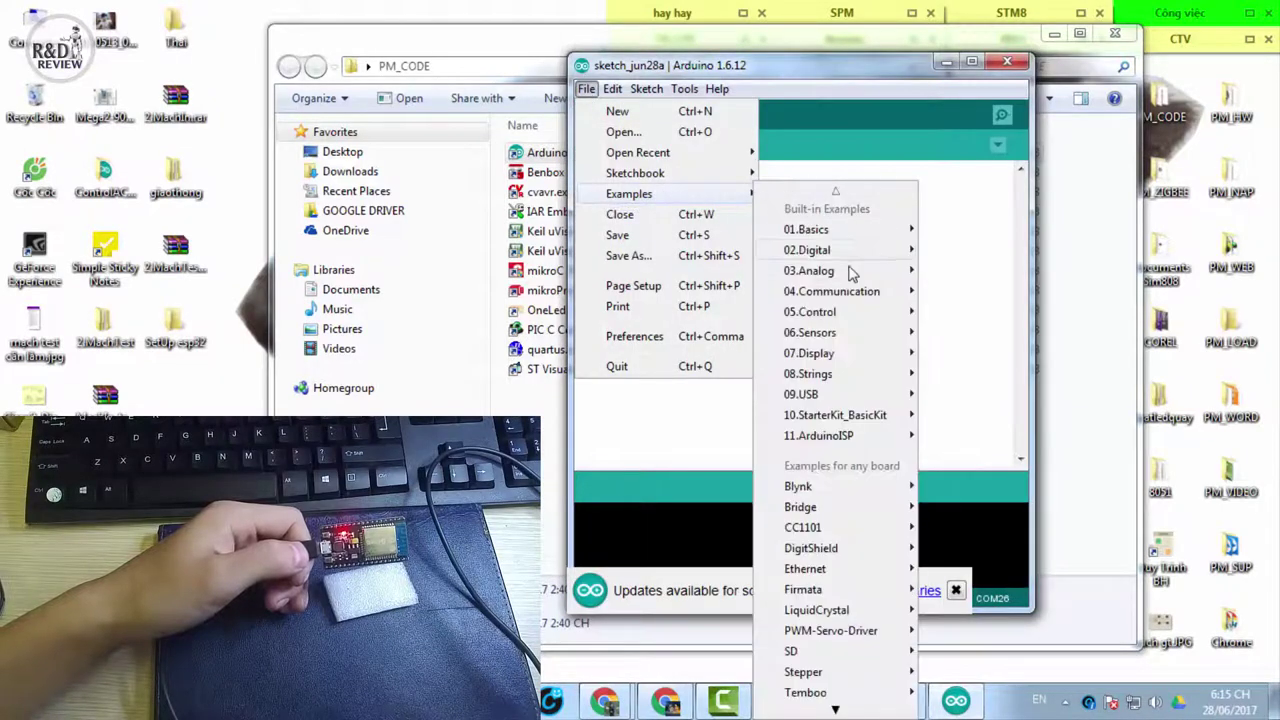
{"action": "scroll", "coordinate": [850, 262], "scroll_direction": "down", "scroll_amount": 2}
{"action": "scroll", "coordinate": [850, 270], "scroll_direction": "down", "scroll_amount": 6}
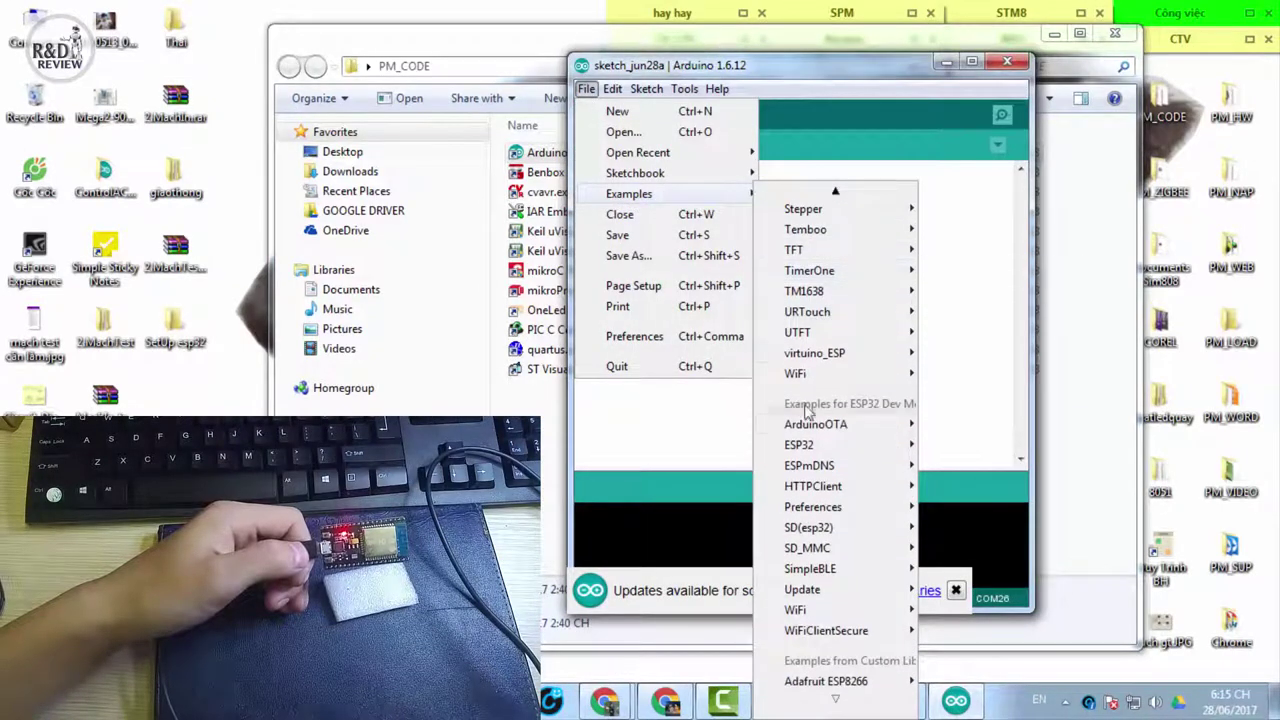
{"action": "mouse_move", "coordinate": [780, 428]}
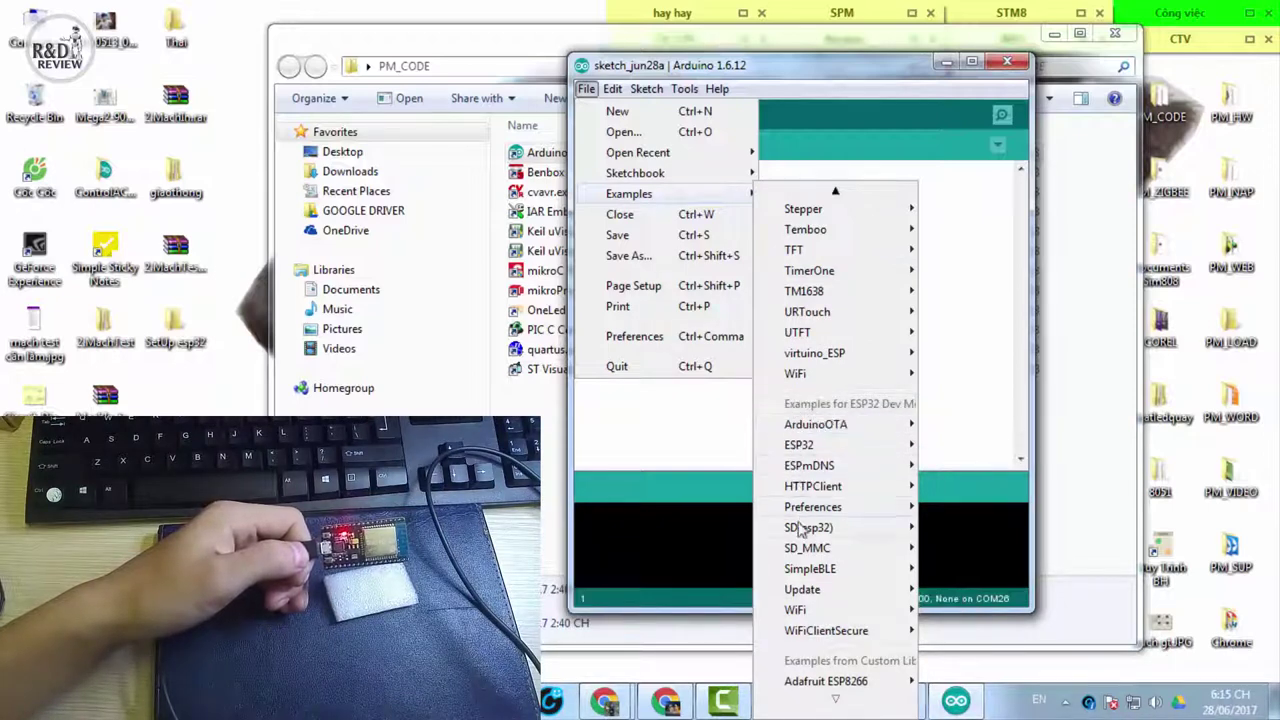
{"action": "mouse_move", "coordinate": [819, 618]}
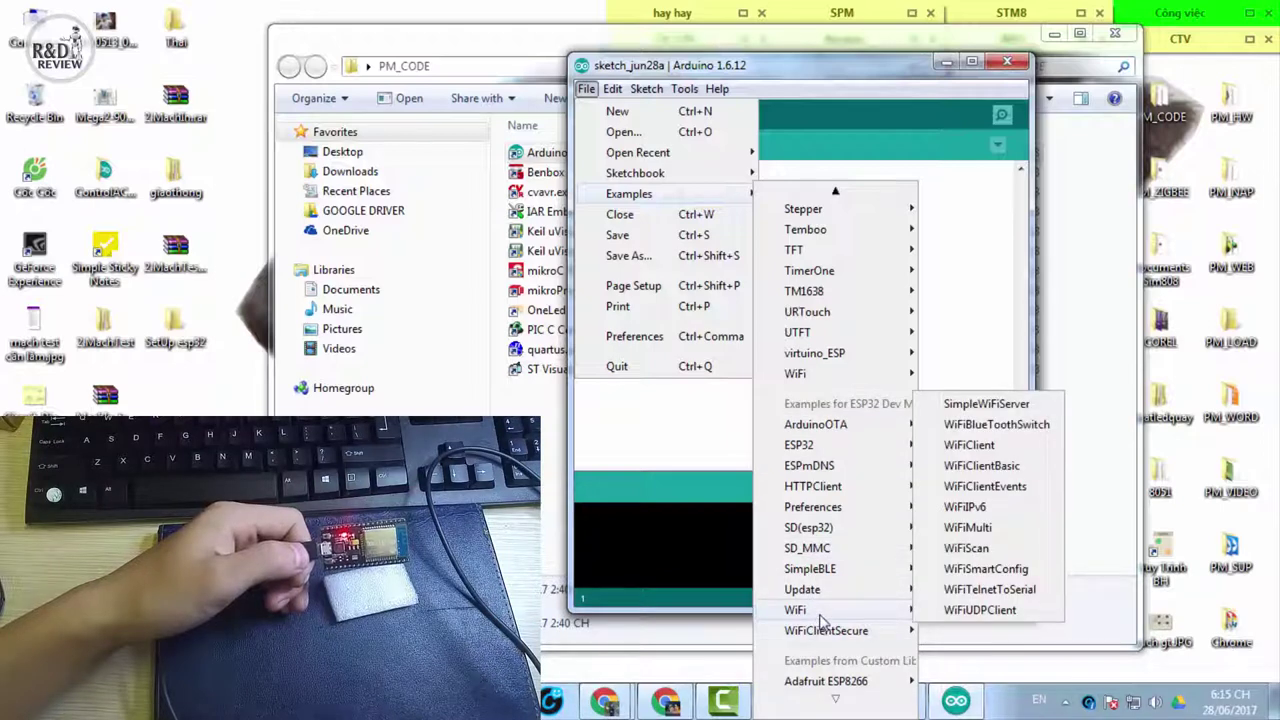
{"action": "left_click", "coordinate": [978, 552]}
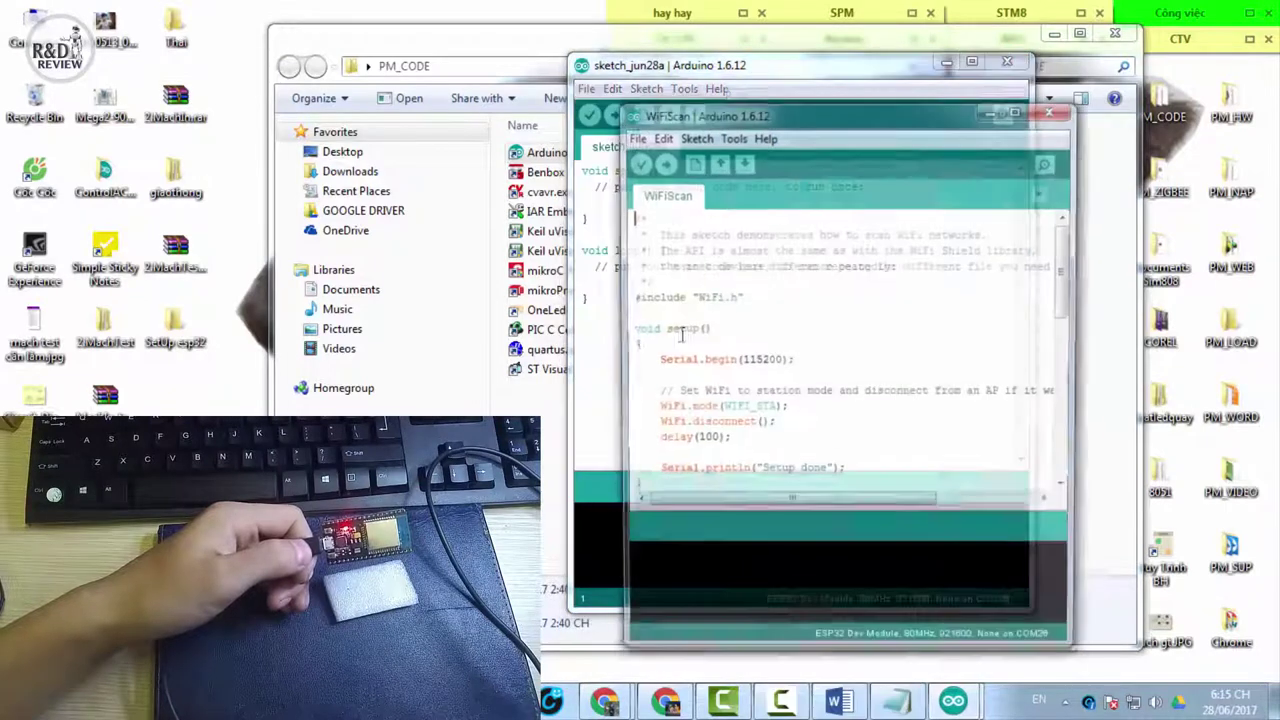
Look through the WiFiScan sketch code and upload it to the ESP32 board.
{"action": "scroll", "coordinate": [887, 411], "scroll_direction": "down", "scroll_amount": 10}
{"action": "scroll", "coordinate": [840, 426], "scroll_direction": "up", "scroll_amount": 10}
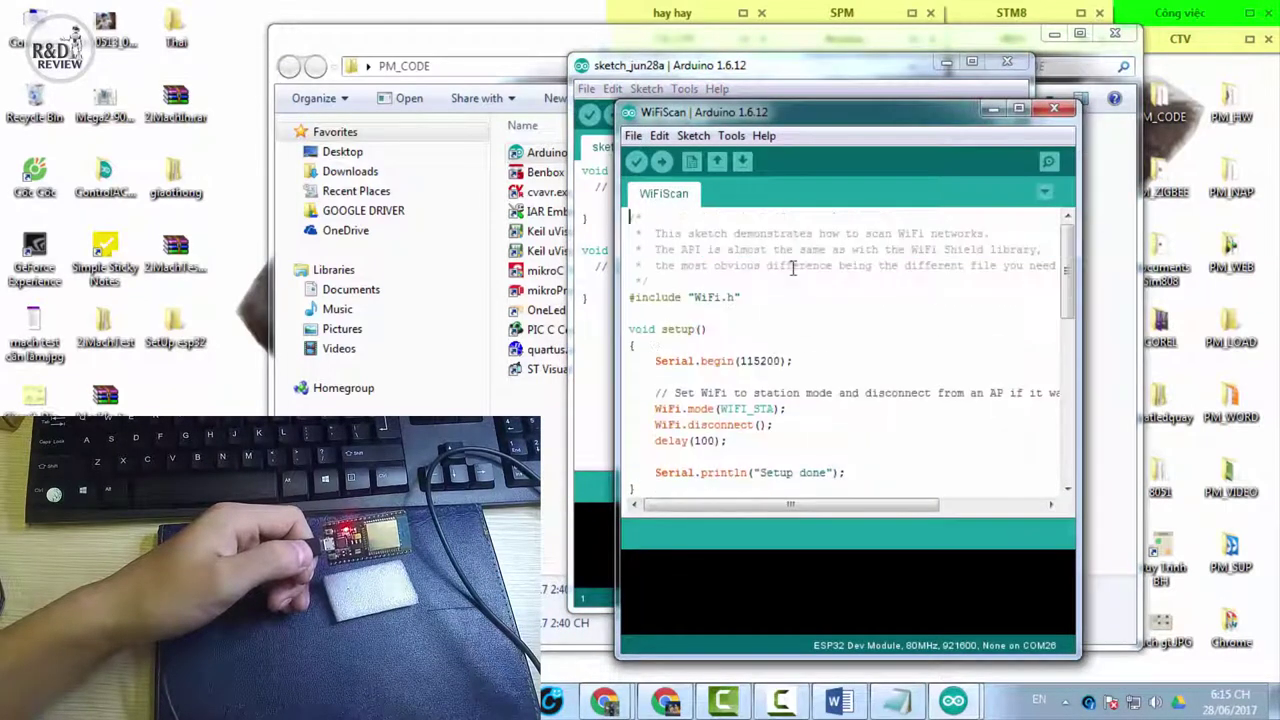
{"action": "left_click", "coordinate": [662, 163]}
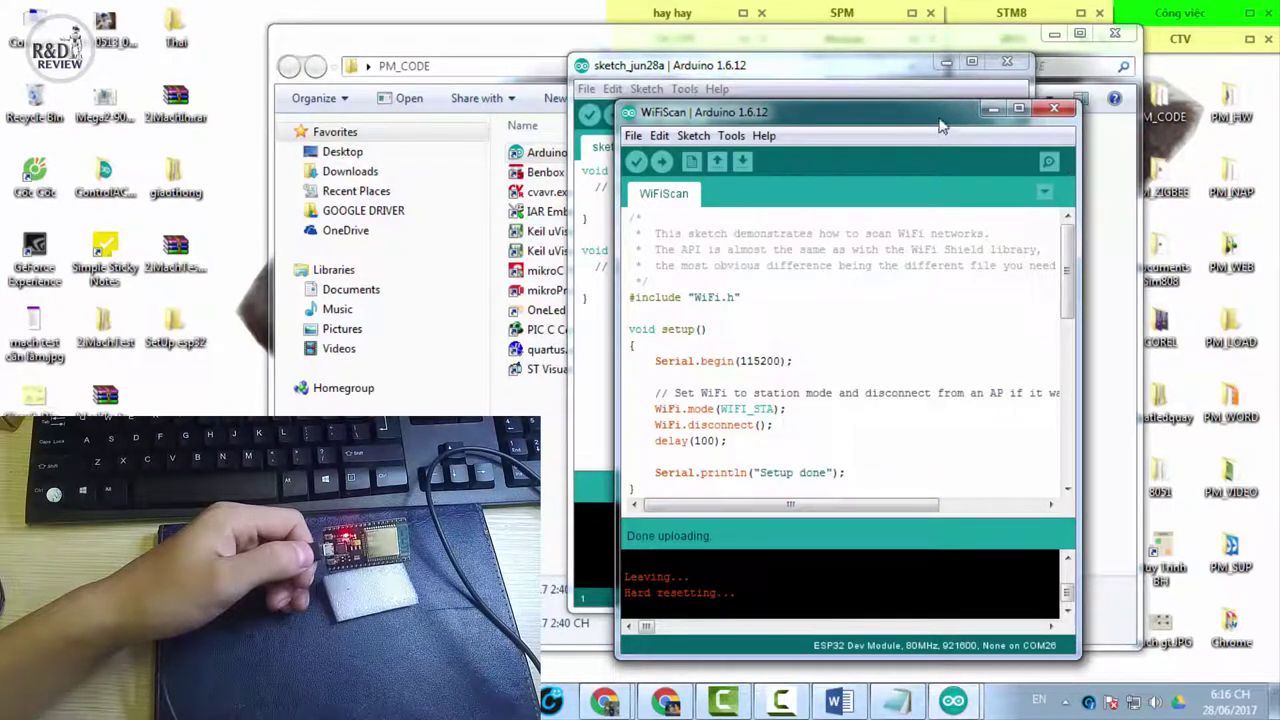
Open the Serial Monitor, examine the boot messages and the WiFi network scan results, and close the monitor.
{"action": "left_click_drag", "start_coordinate": [910, 120], "coordinate": [966, 108]}
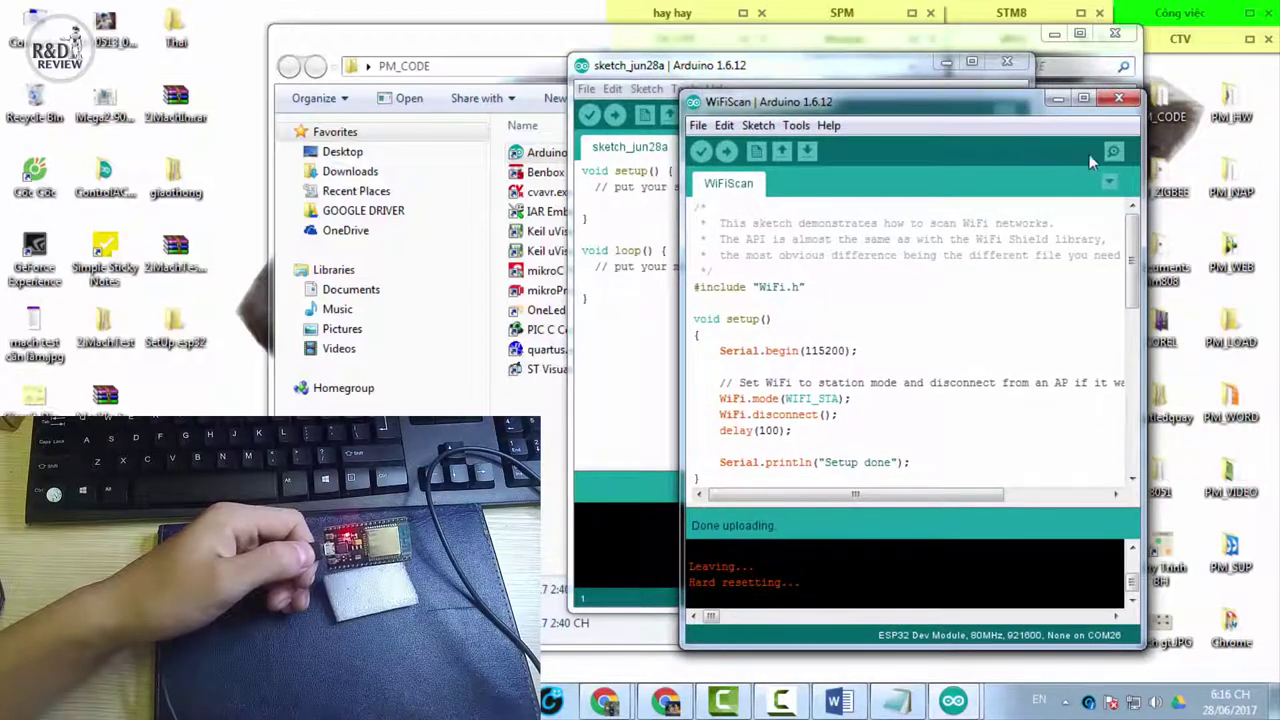
{"action": "left_click", "coordinate": [1113, 152]}
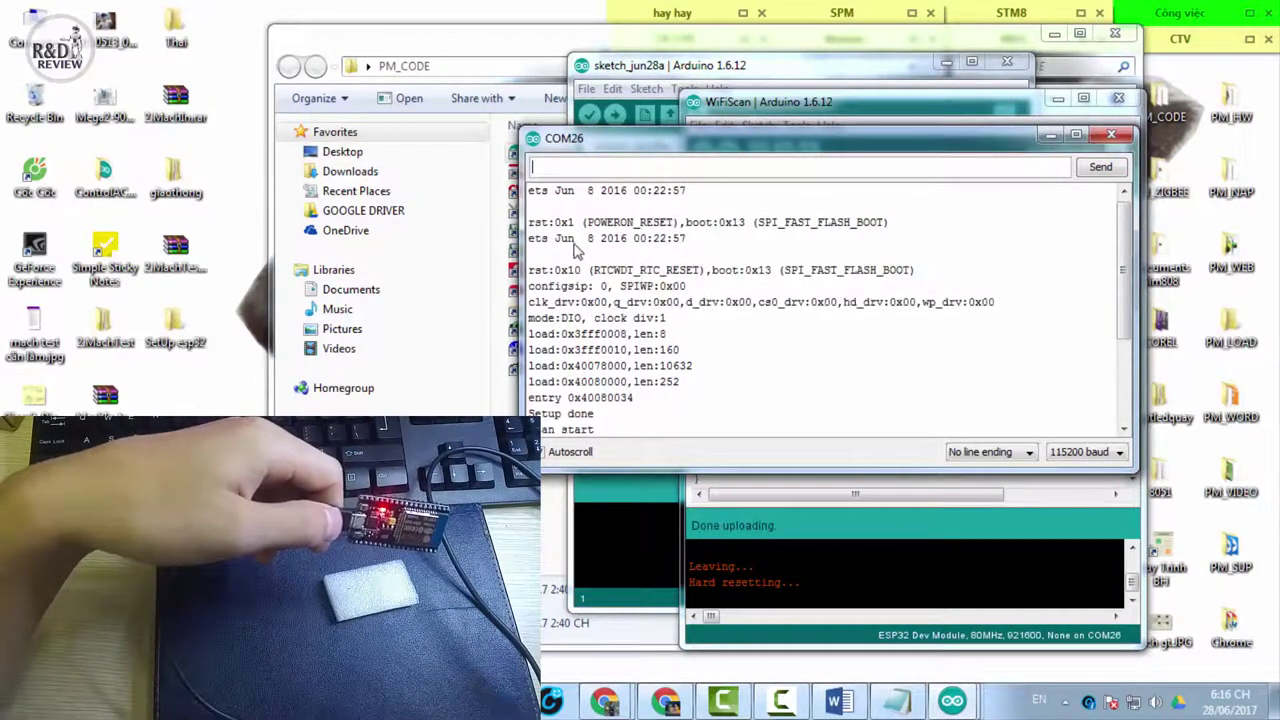
{"action": "left_click_drag", "start_coordinate": [588, 193], "coordinate": [890, 228]}
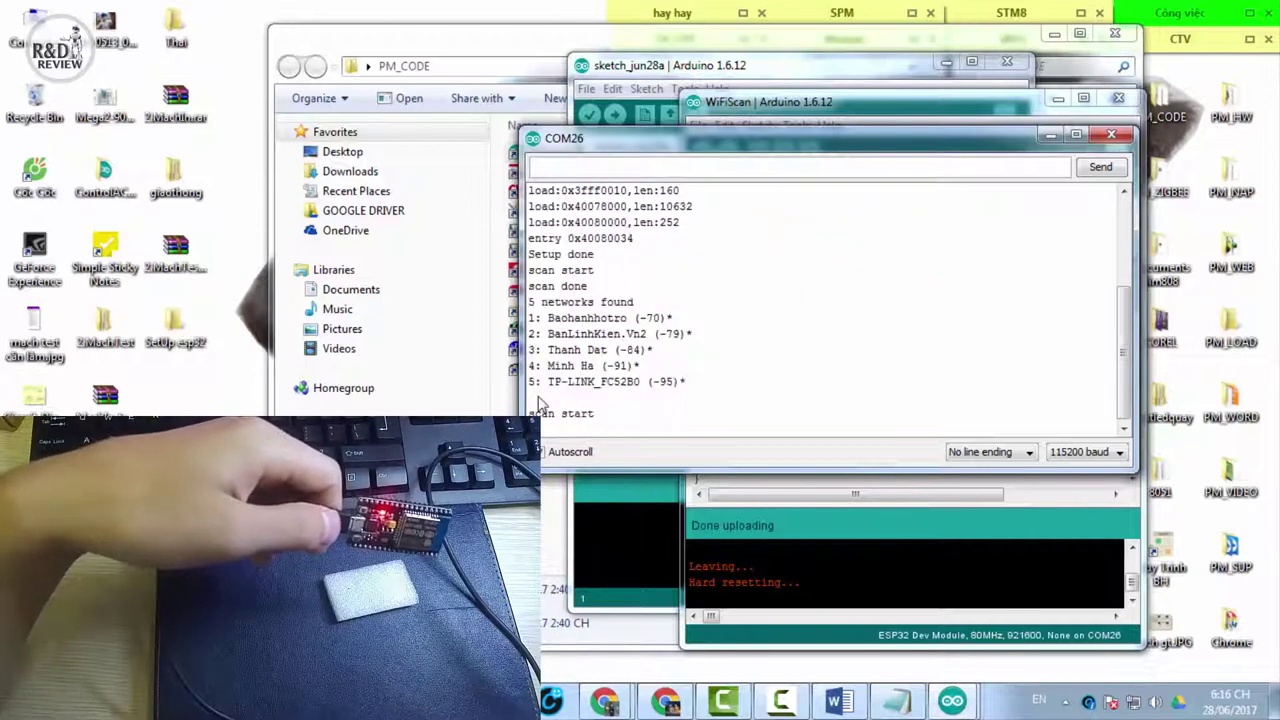
{"action": "left_click_drag", "start_coordinate": [538, 403], "coordinate": [540, 270]}
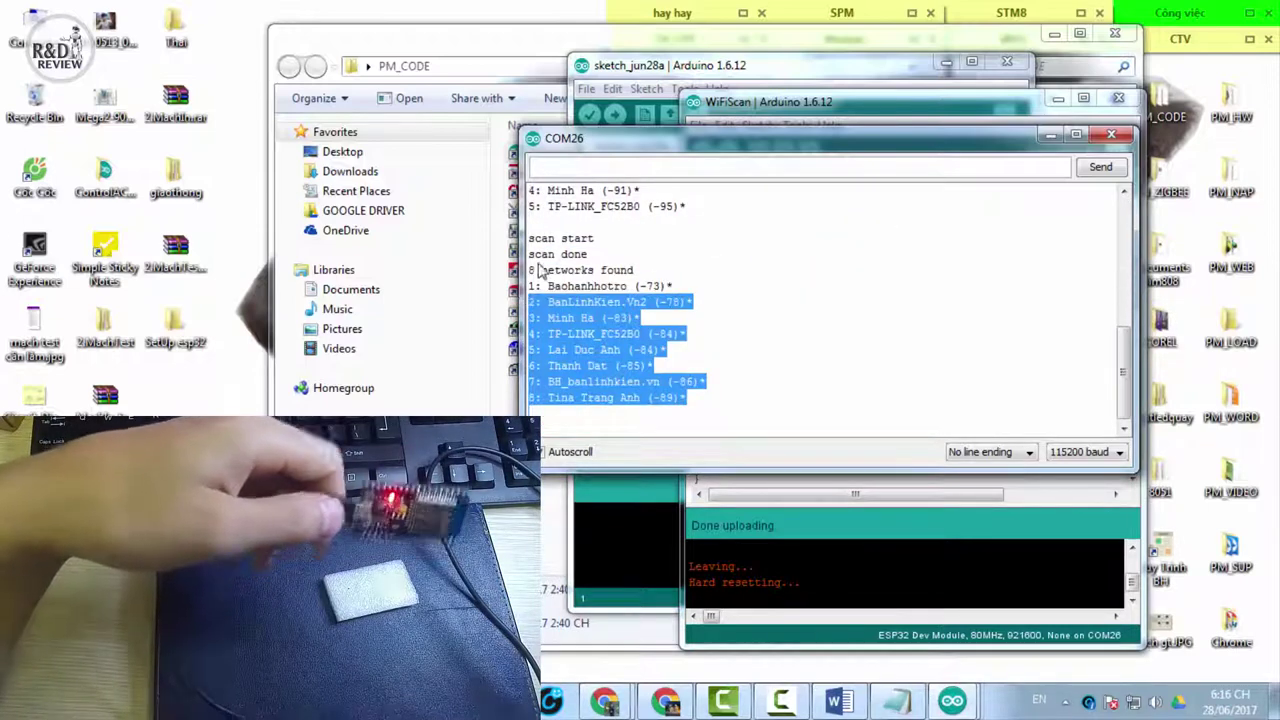
{"action": "left_click", "coordinate": [743, 371]}
{"action": "left_click_drag", "start_coordinate": [700, 403], "coordinate": [522, 284]}
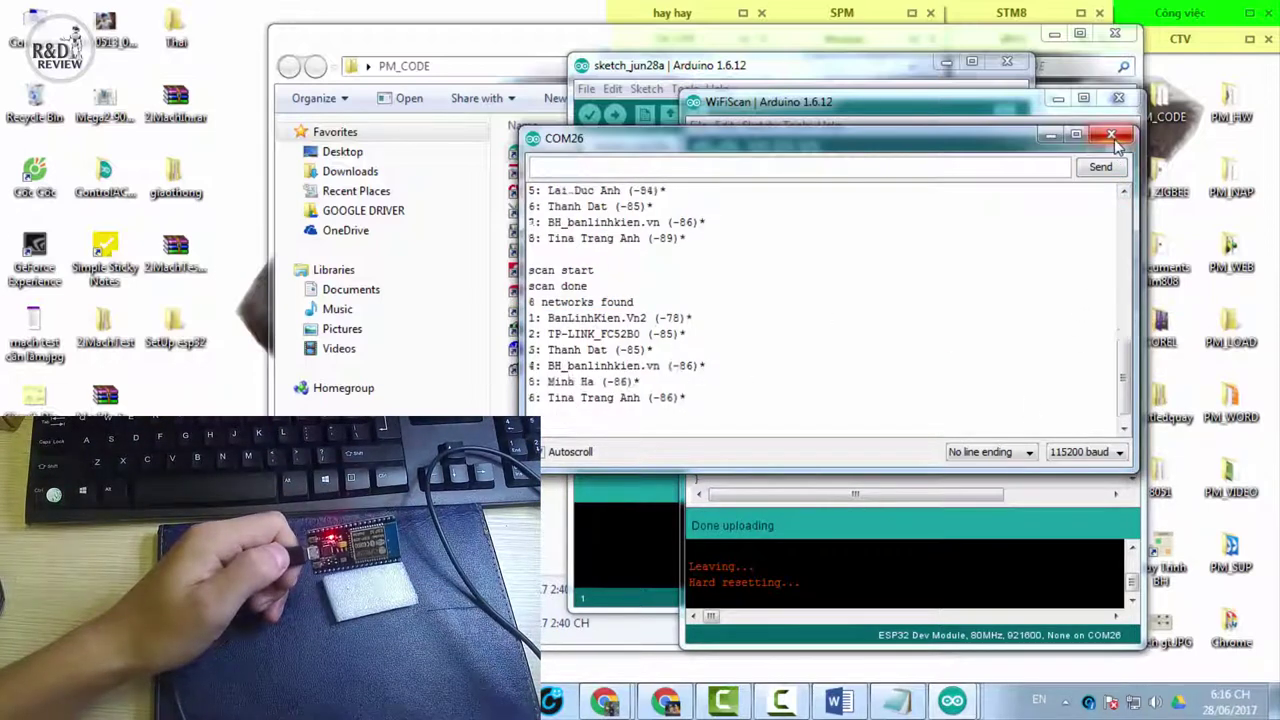
{"action": "left_click", "coordinate": [1111, 135]}
{"action": "mouse_move", "coordinate": [700, 702]}
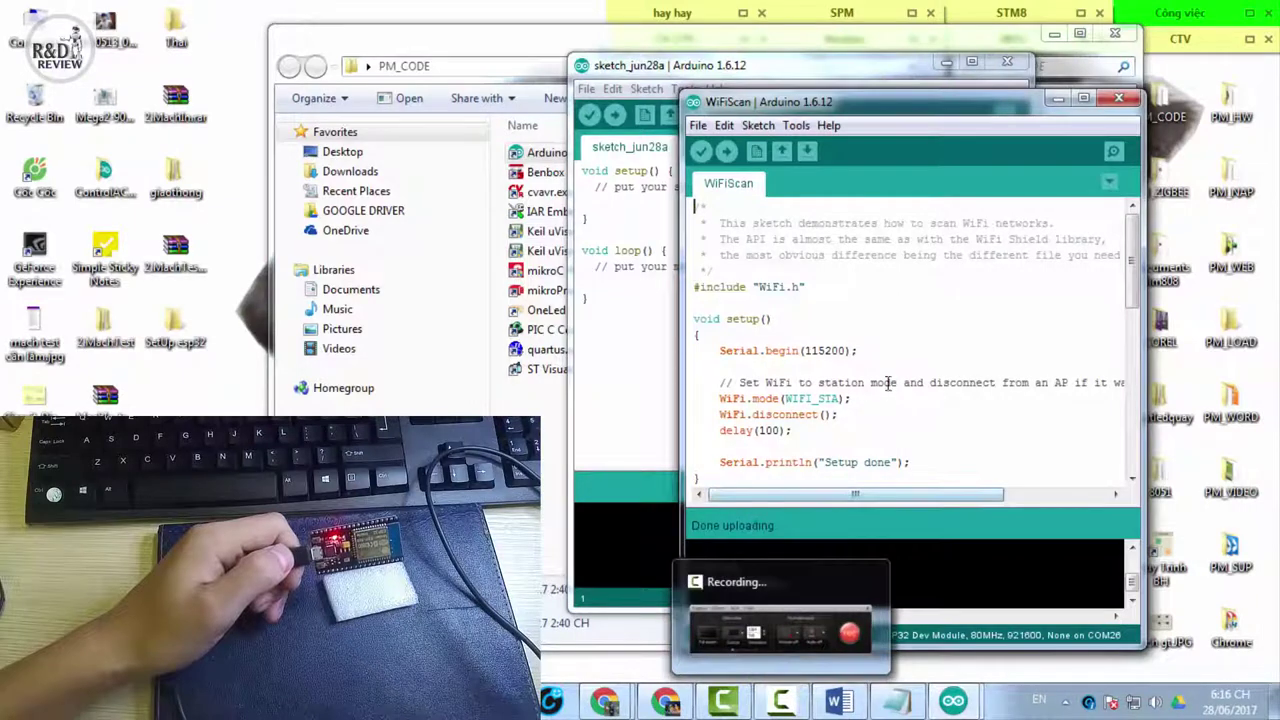
{"action": "left_click", "coordinate": [868, 349]}
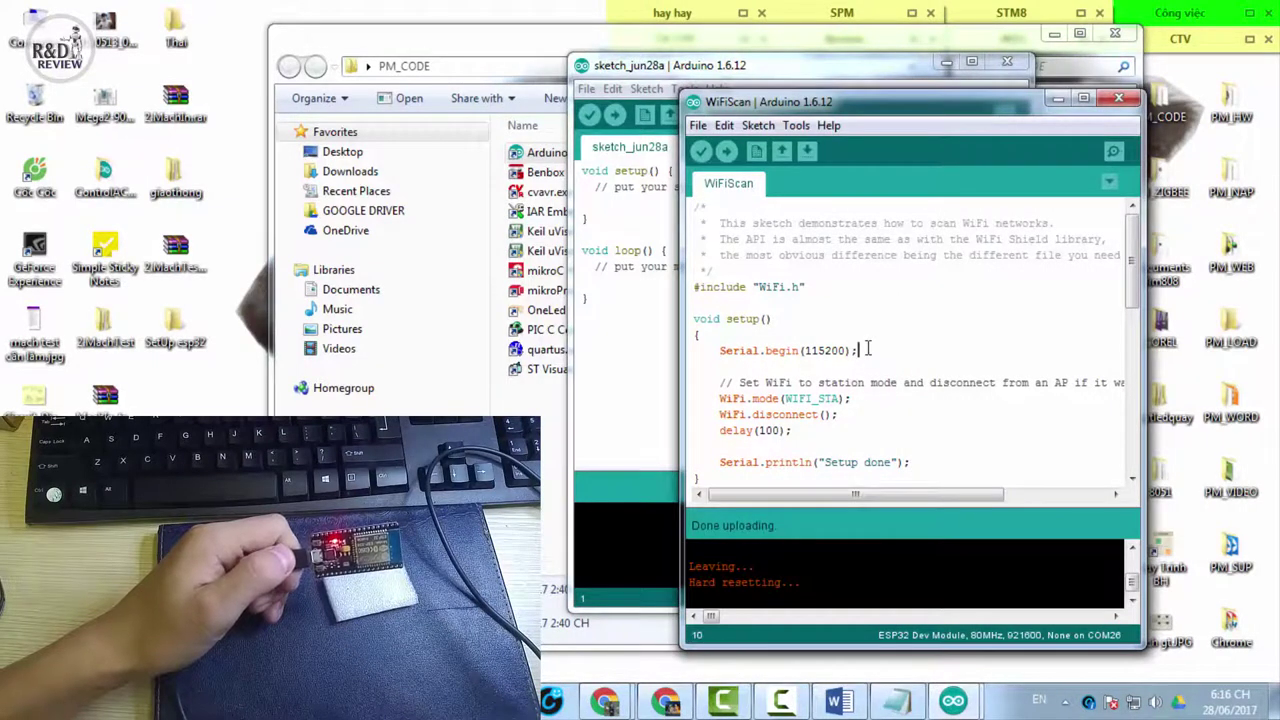